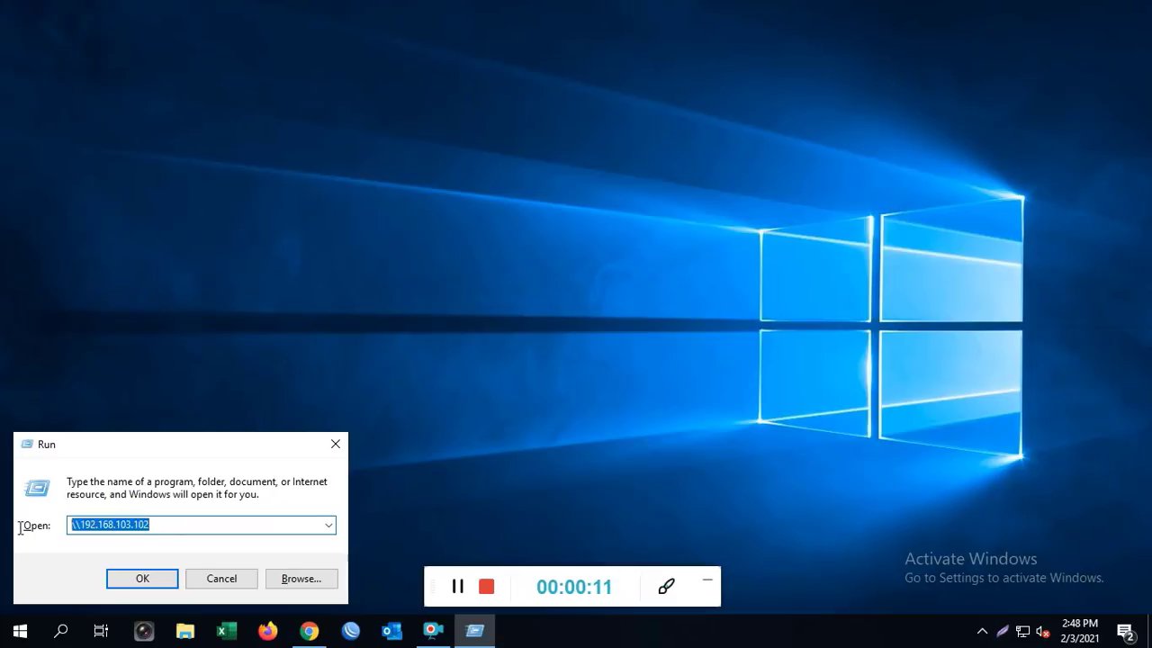
Open the network shares of \\192.168.103.102 from the Run box
{"action": "type", "text": "\\\\192"}
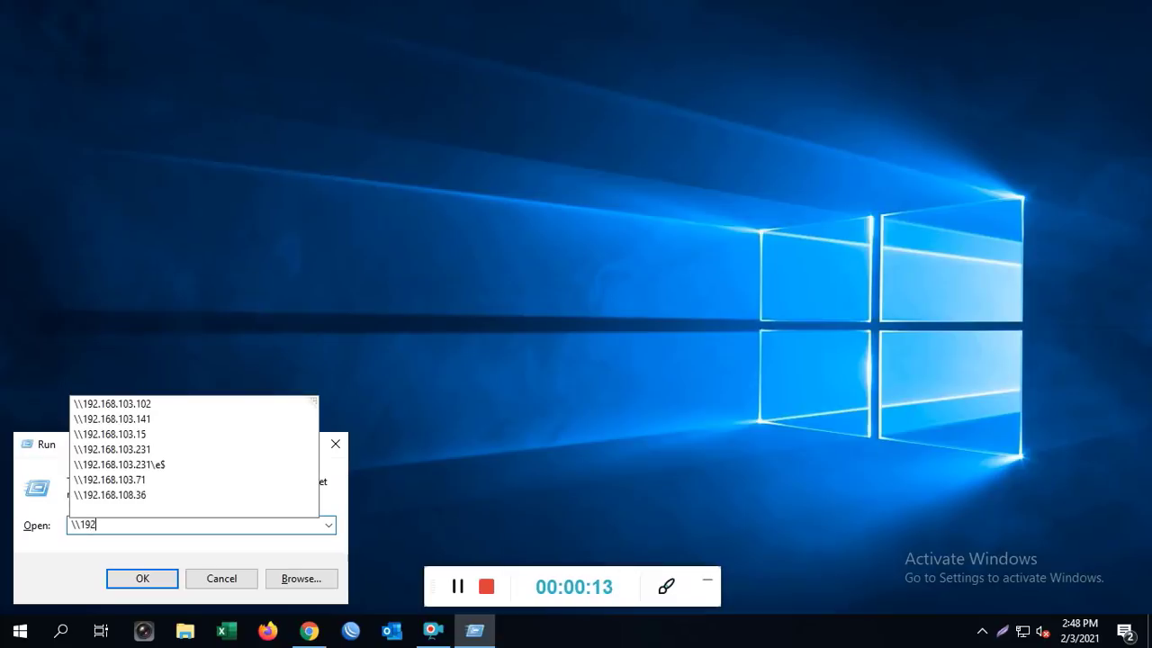
{"action": "type", "text": ".168.103."}
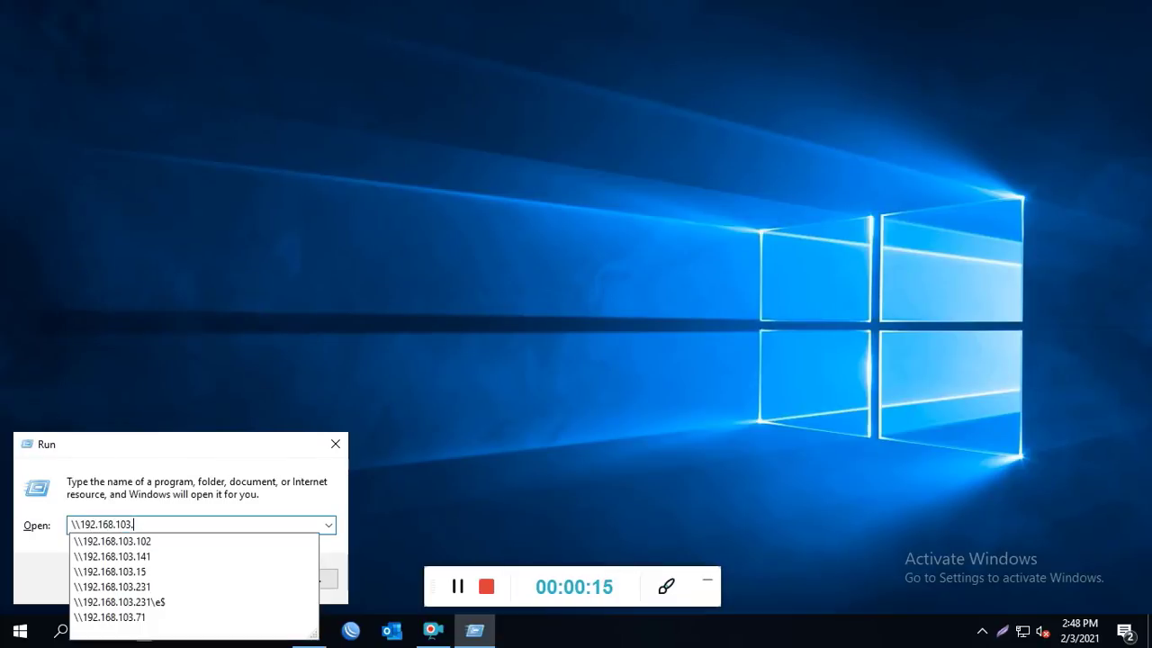
{"action": "type", "text": "102"}
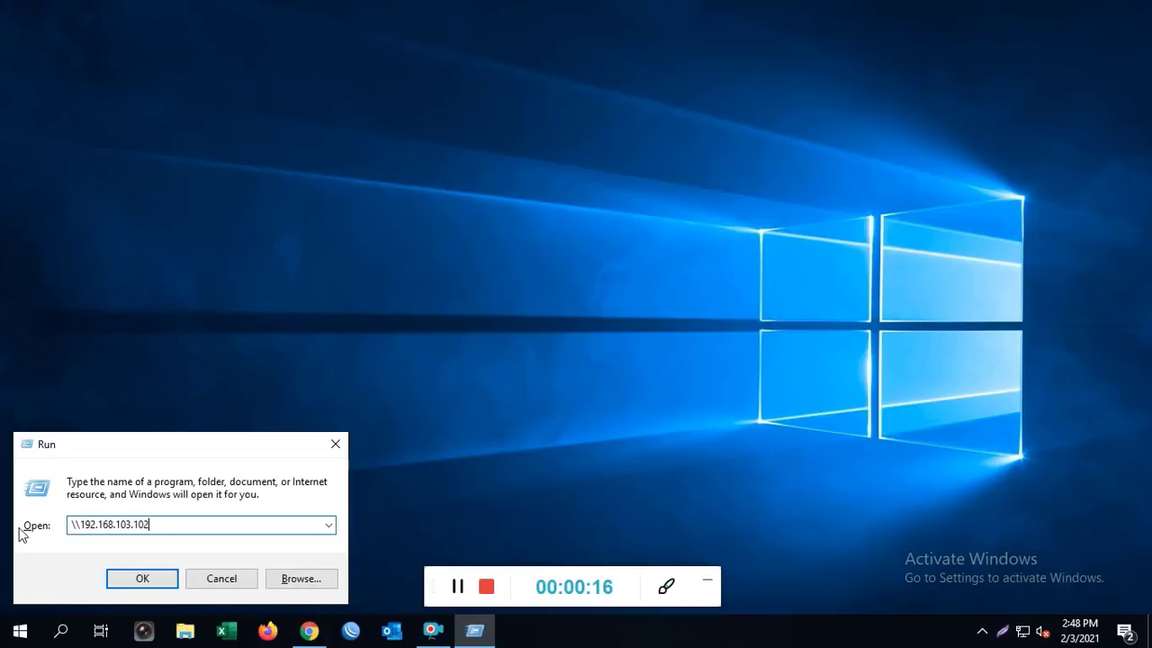
{"action": "key", "text": "Return"}
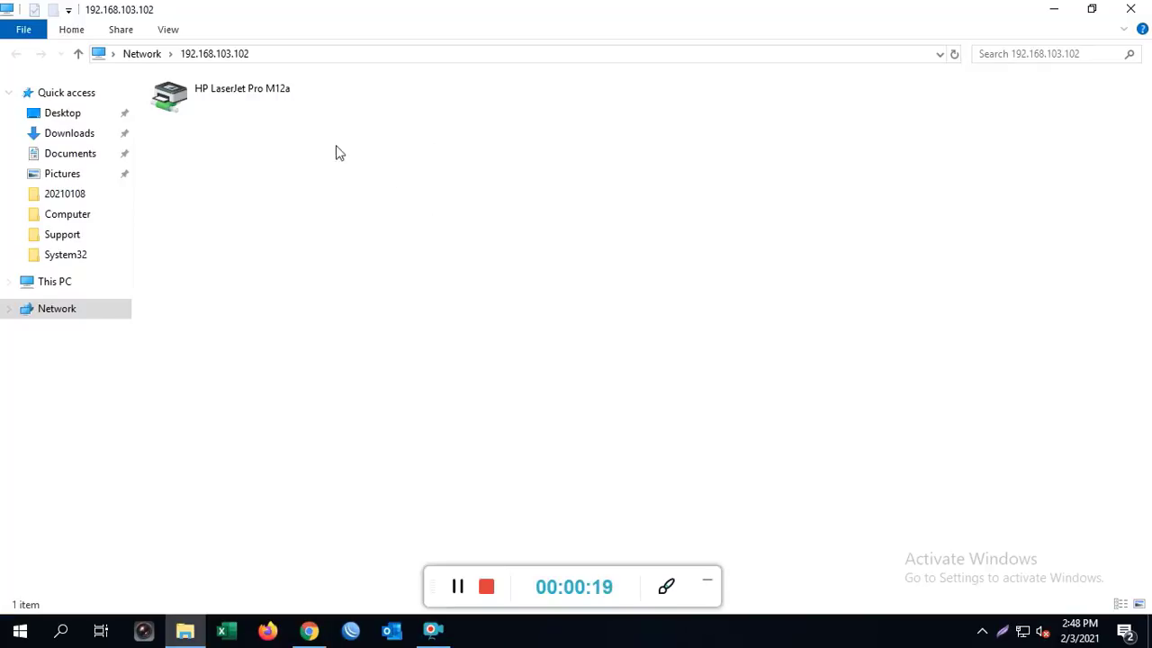
Try connecting to the shared HP LaserJet Pro M12a, dismiss error 0x00000709, and minimize Explorer
{"action": "double_click", "coordinate": [278, 100]}
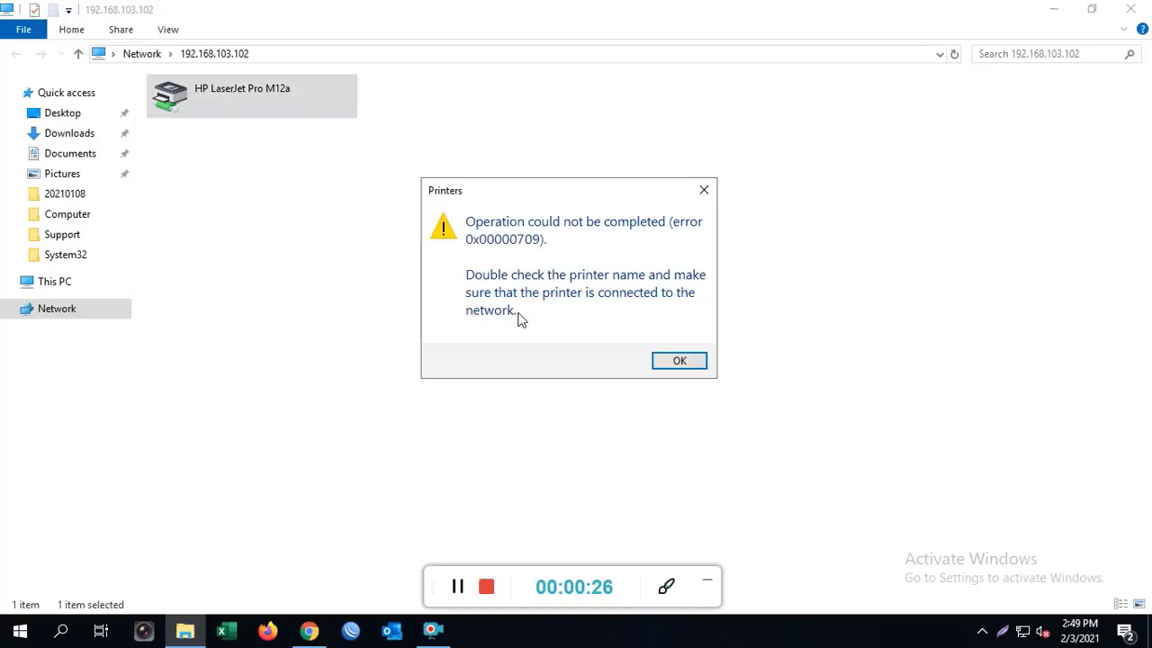
{"action": "left_click", "coordinate": [680, 361]}
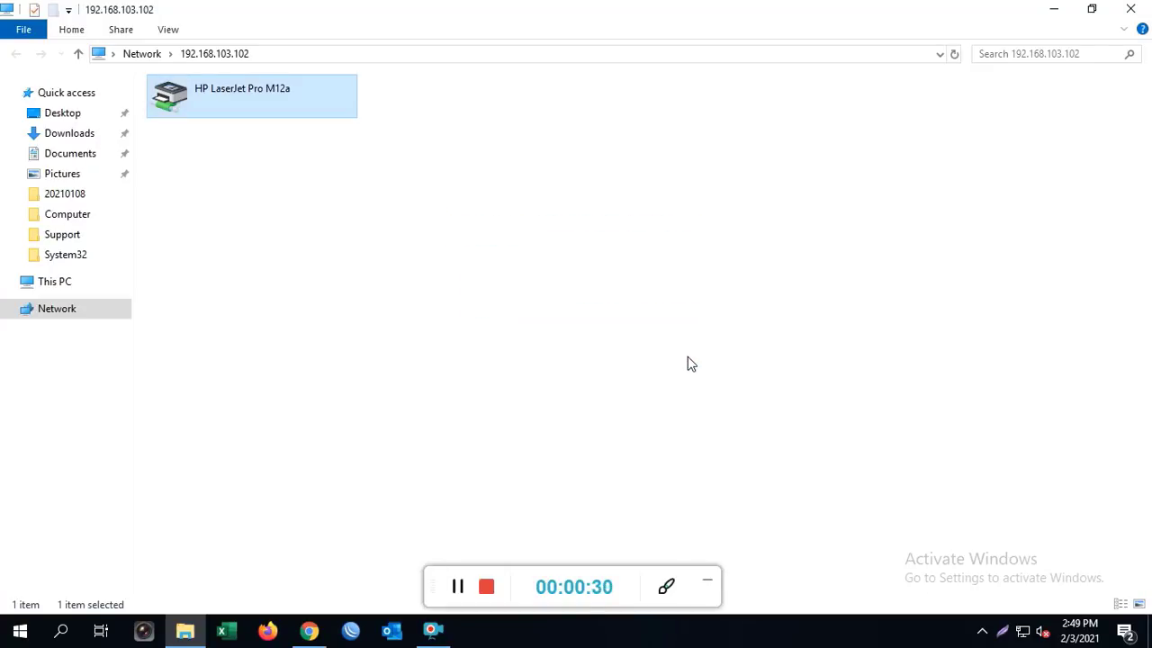
{"action": "left_click", "coordinate": [1053, 9]}
Launch VNC Viewer from the Start menu search
{"action": "key", "text": "super"}
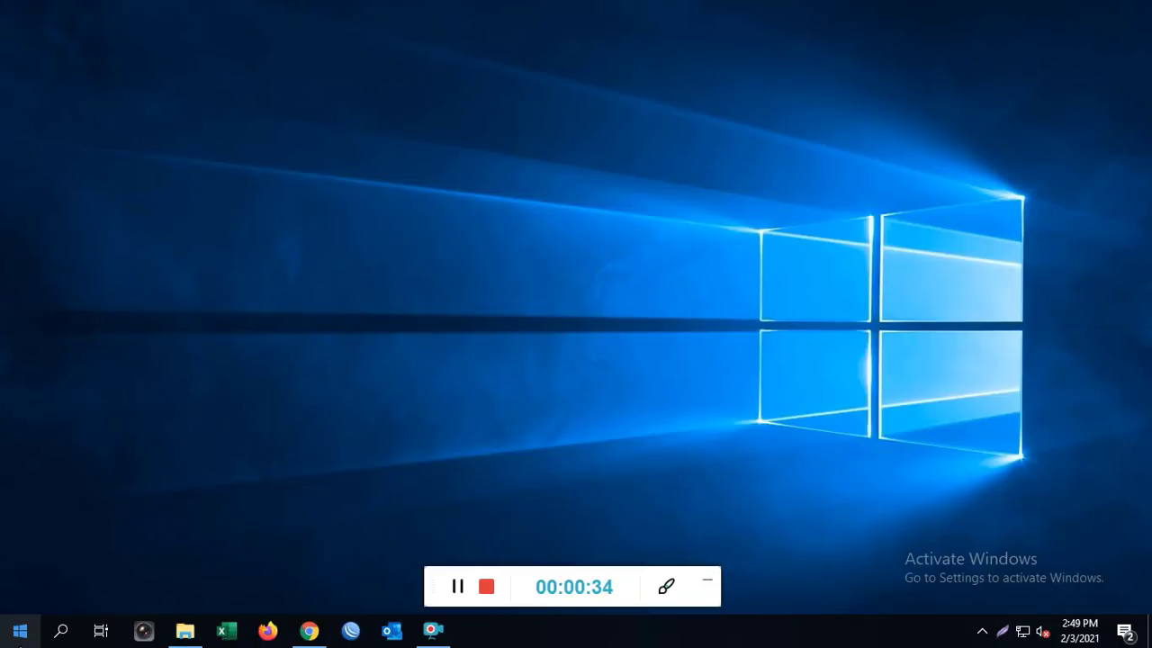
{"action": "type", "text": "v"}
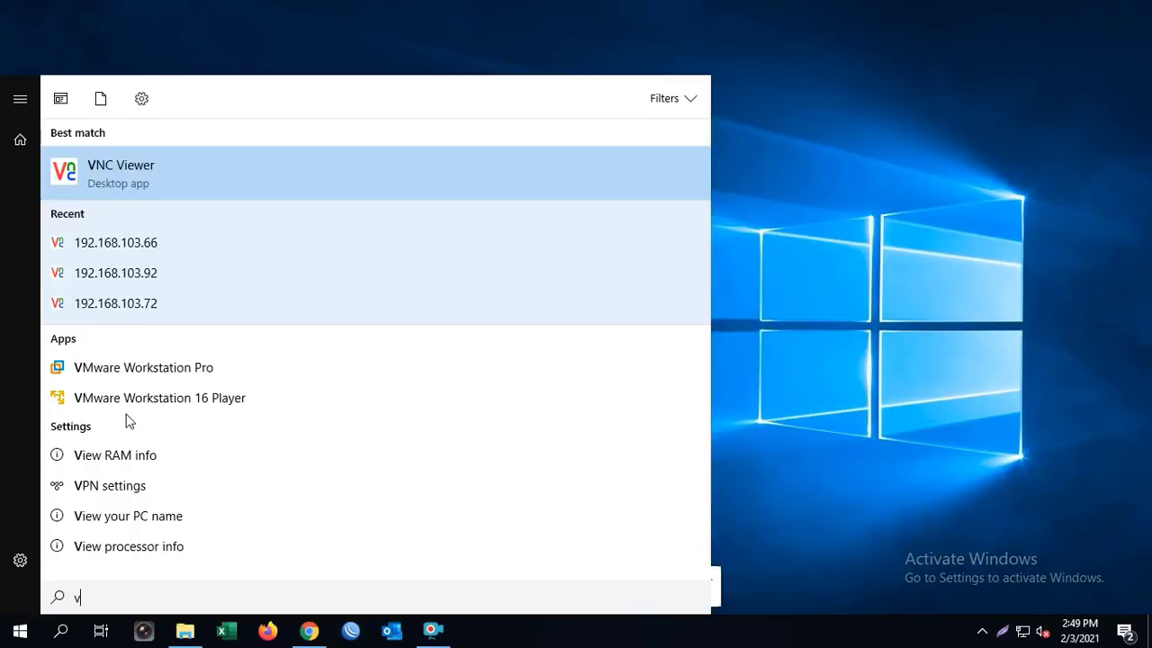
{"action": "left_click", "coordinate": [191, 148]}
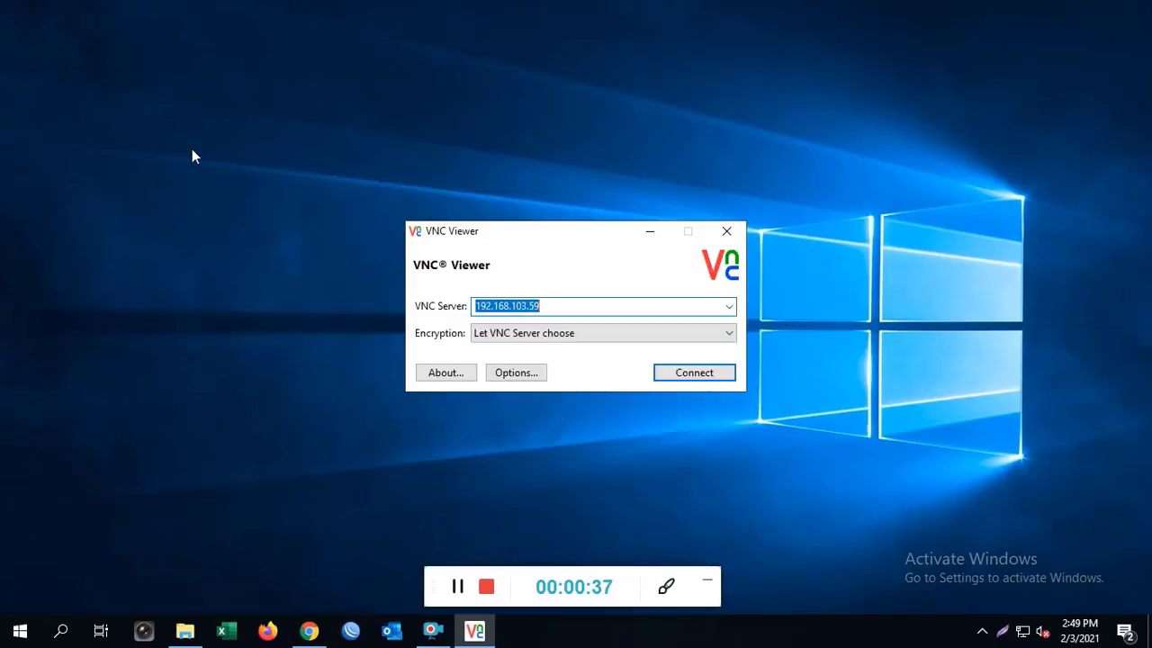
Connect VNC Viewer to server 192.168.103.102 and submit the password
{"action": "left_click", "coordinate": [577, 308]}
{"action": "key", "text": "BackSpace"}
{"action": "key", "text": "BackSpace"}
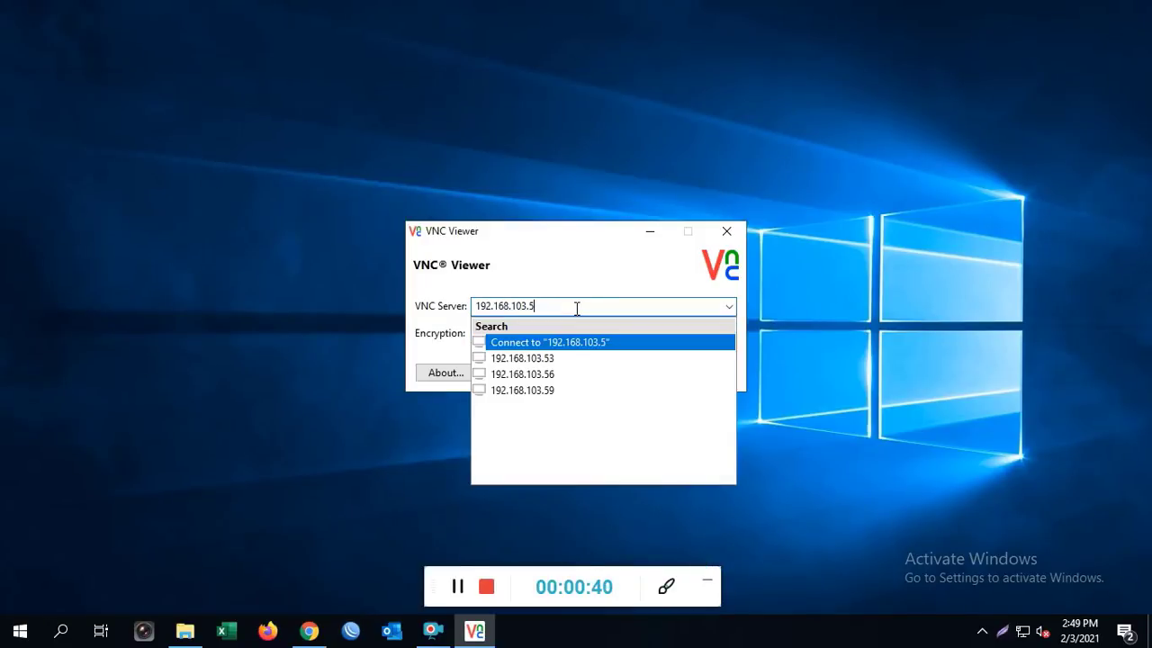
{"action": "type", "text": "102"}
{"action": "key", "text": "Return"}
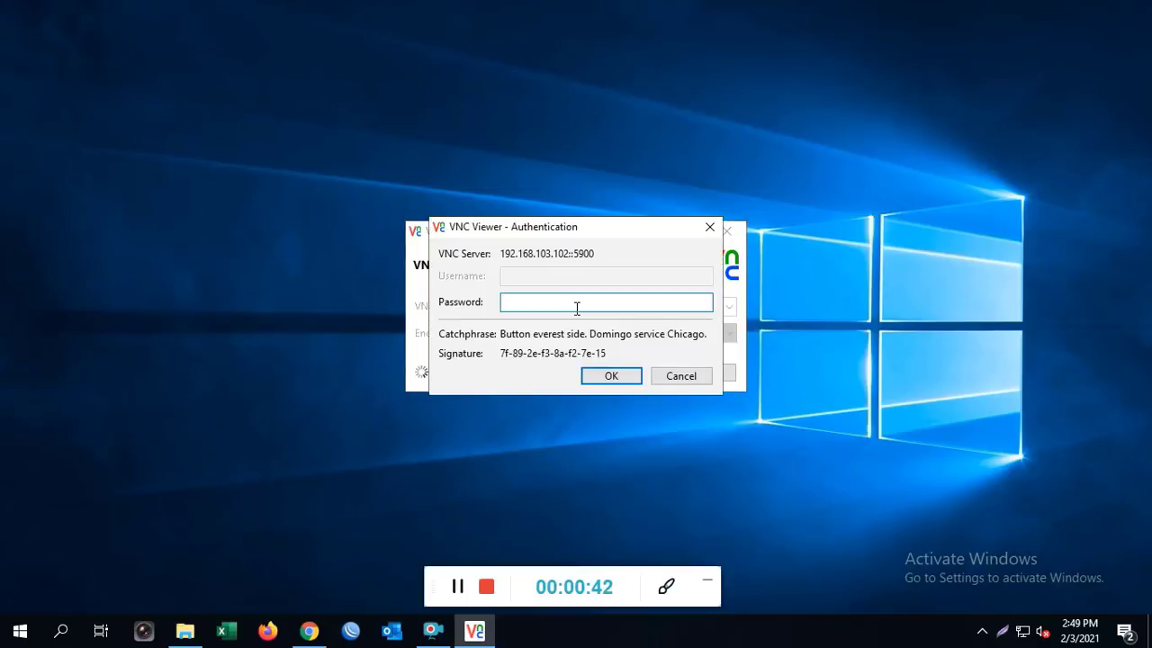
{"action": "left_click", "coordinate": [607, 375]}
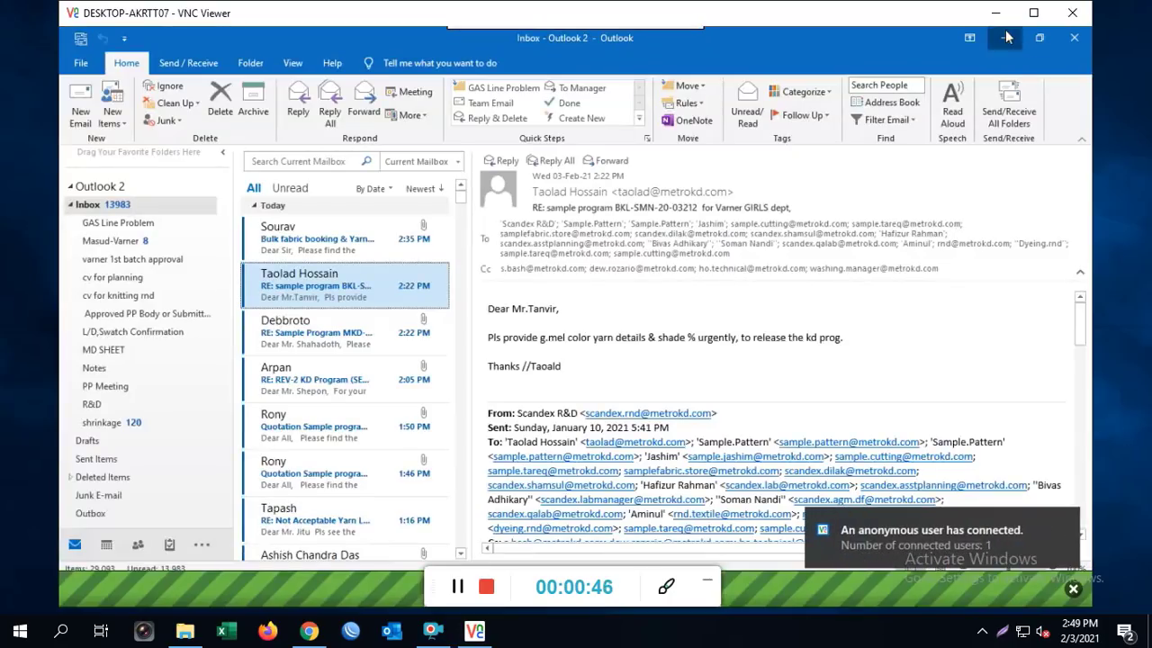
Minimize Outlook, check the HP LaserJet Pro M12a warning in Devices and Printers, then minimize it
{"action": "left_click", "coordinate": [1005, 37]}
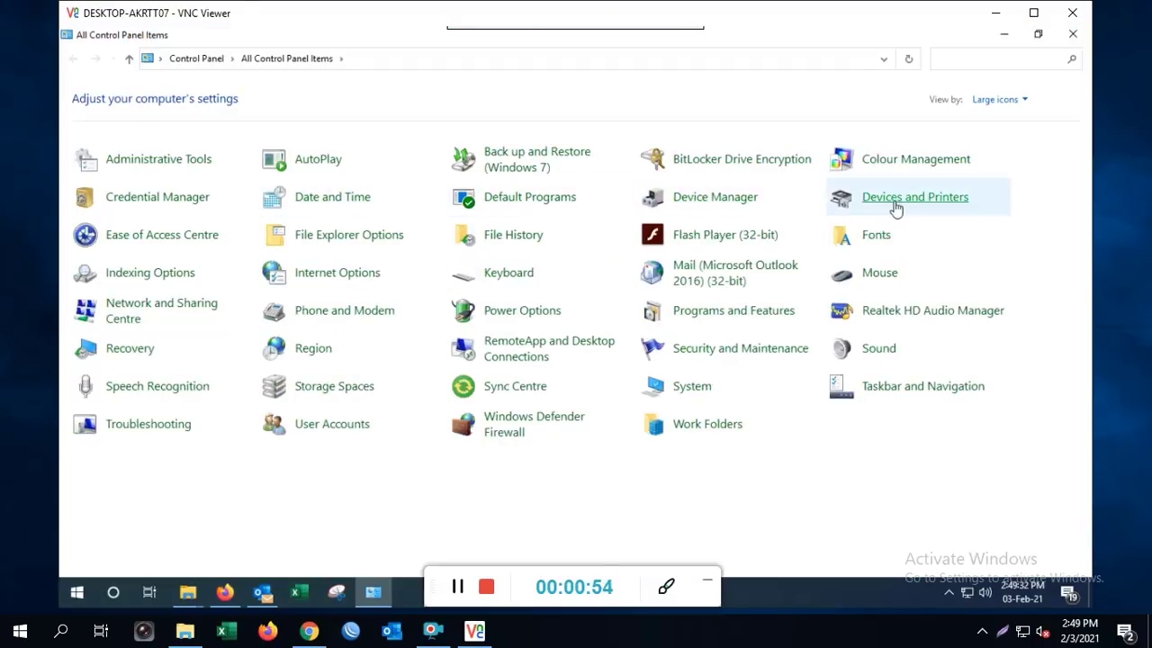
{"action": "left_click", "coordinate": [900, 204]}
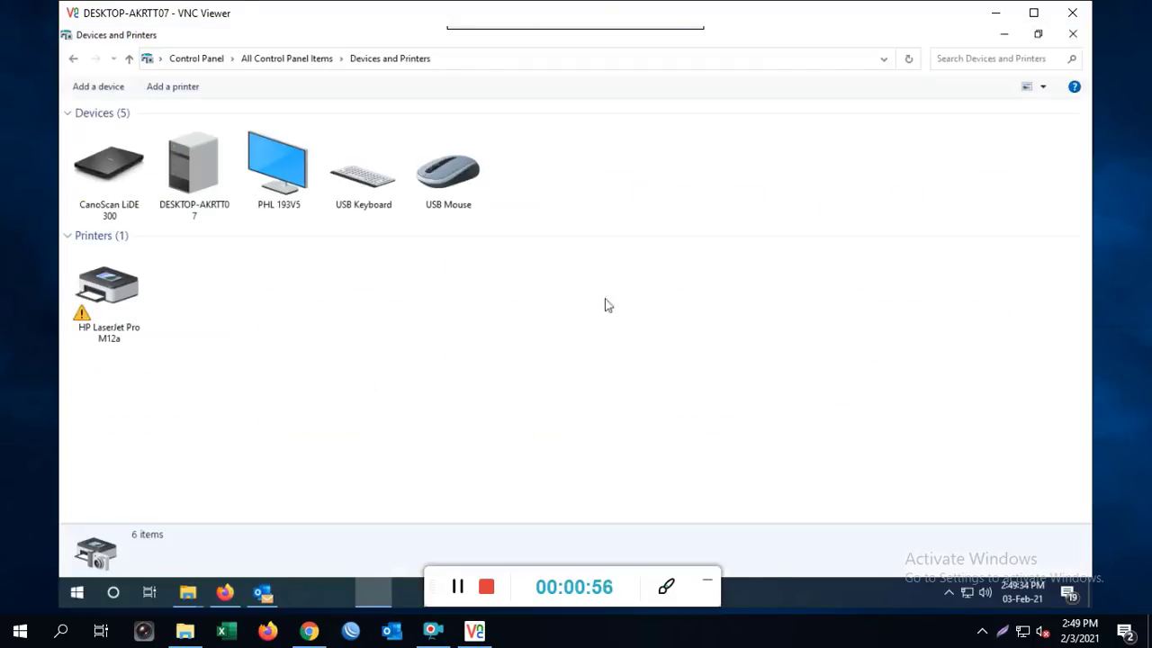
{"action": "left_click", "coordinate": [118, 288]}
{"action": "left_click", "coordinate": [351, 320]}
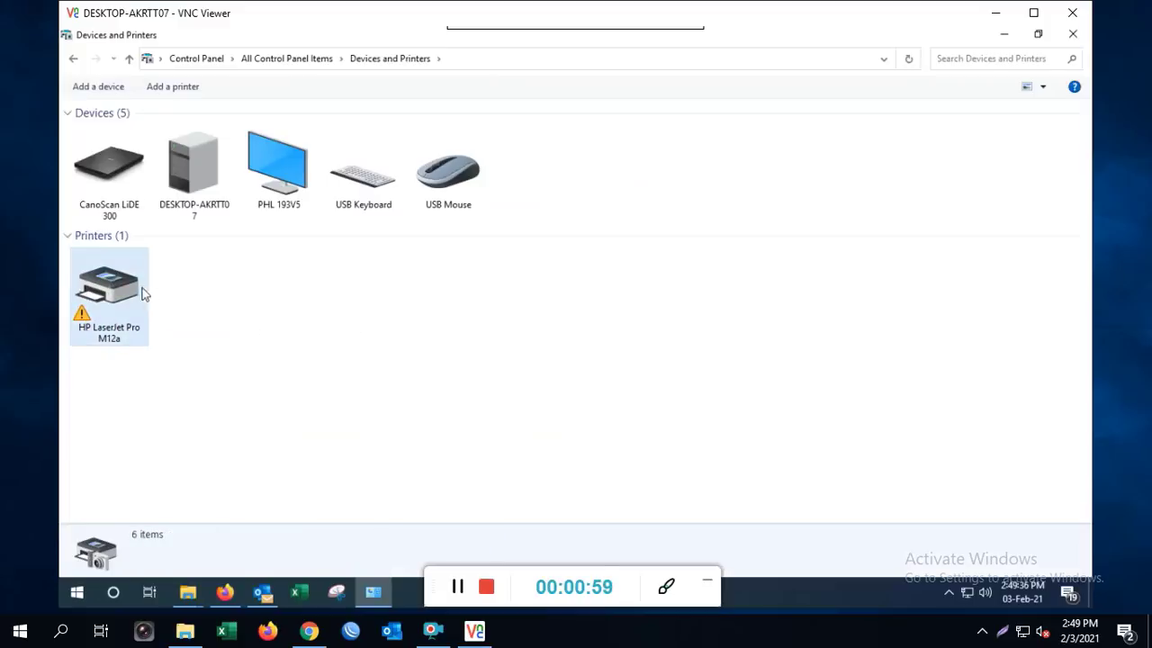
{"action": "left_click", "coordinate": [144, 290]}
{"action": "left_click", "coordinate": [346, 299]}
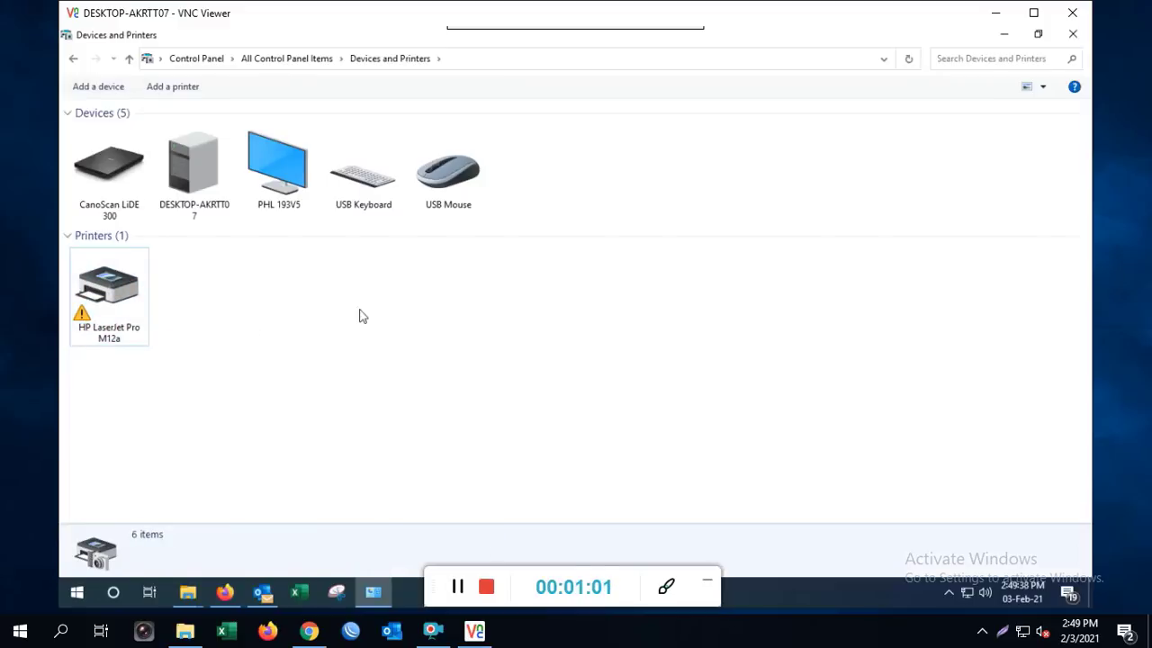
{"action": "left_click", "coordinate": [1003, 33]}
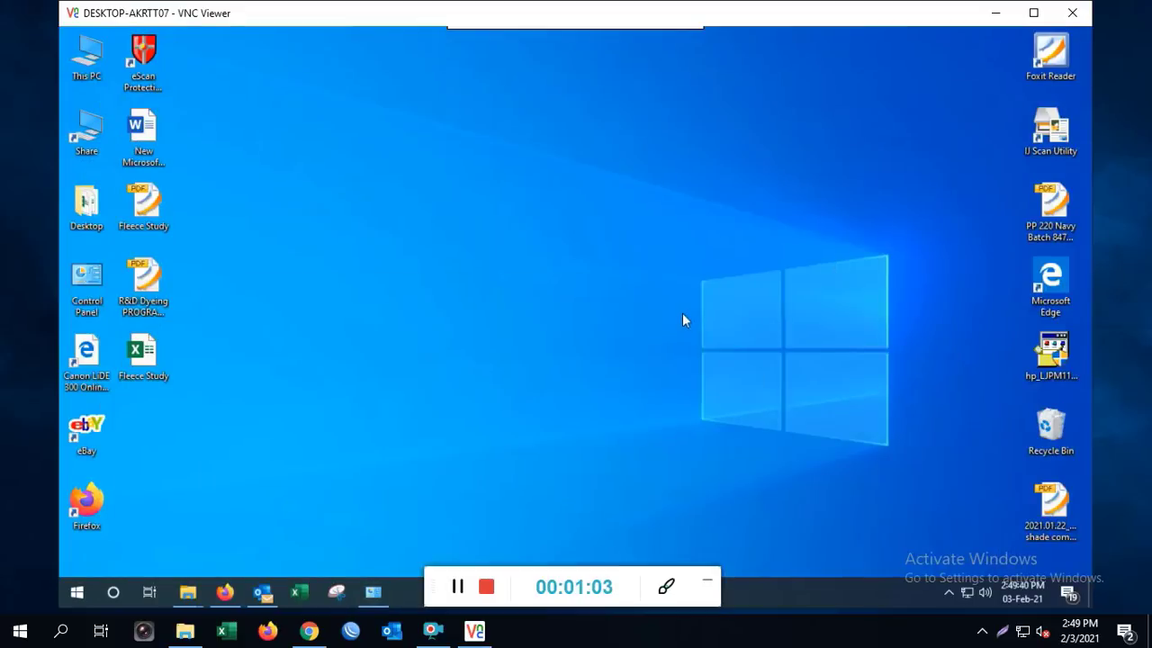
Start Registry Editor via regedit, elevating with the Administrator account's password
{"action": "key", "text": "super"}
{"action": "type", "text": "re"}
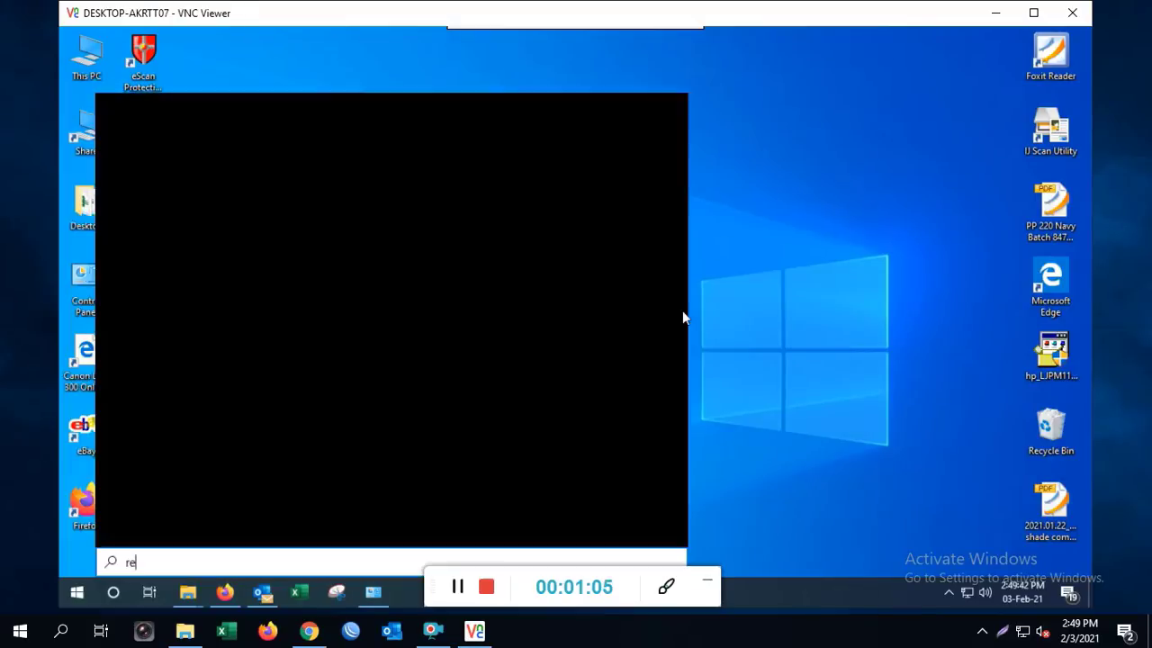
{"action": "type", "text": "gedit"}
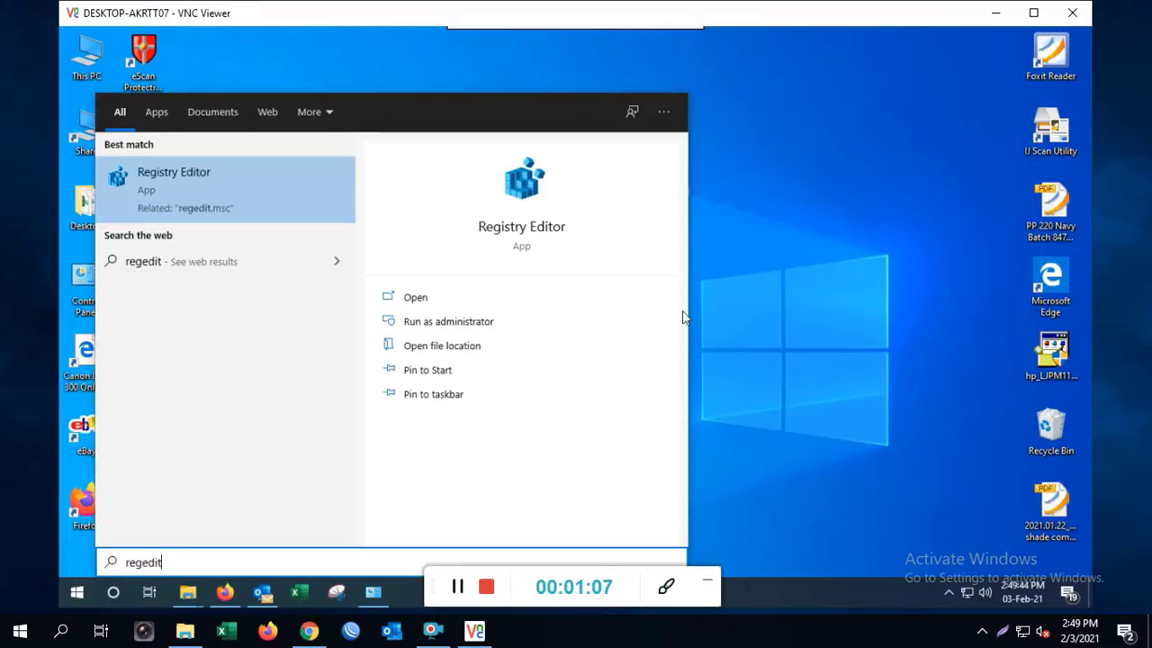
{"action": "left_click", "coordinate": [244, 180]}
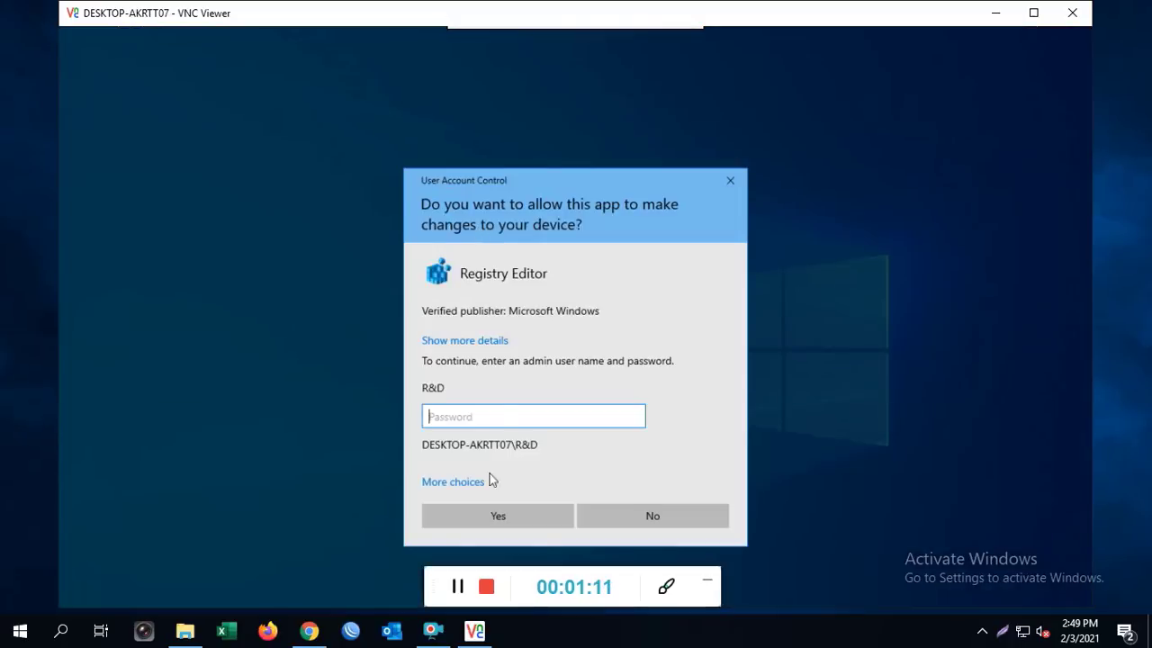
{"action": "left_click", "coordinate": [468, 491]}
{"action": "left_click", "coordinate": [481, 529]}
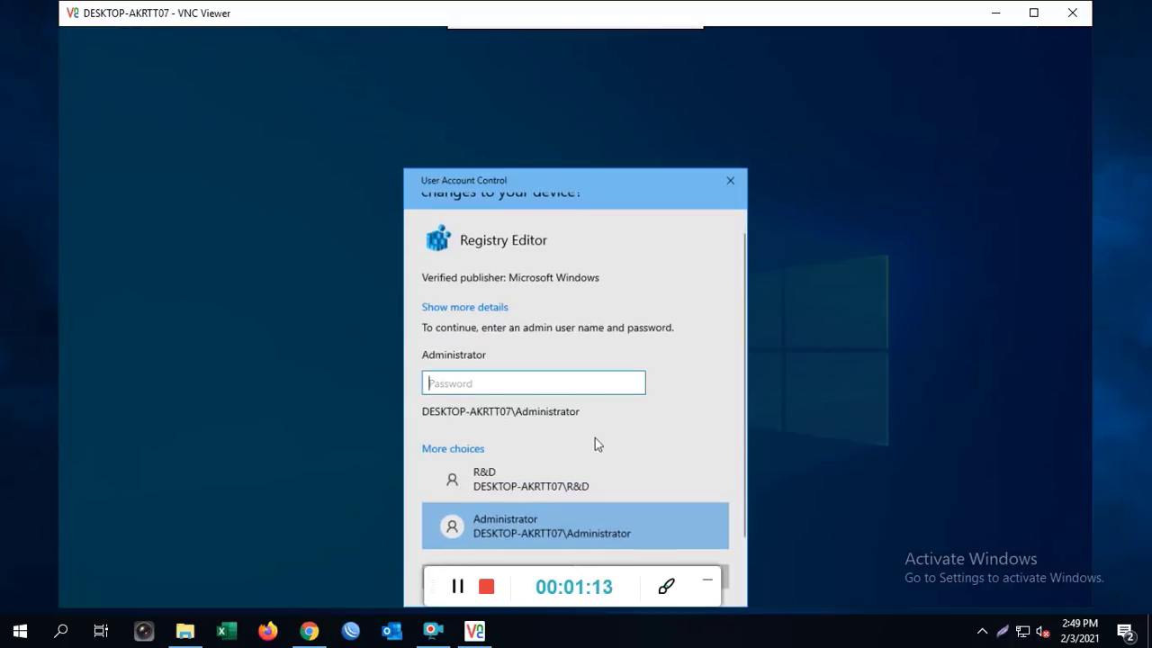
{"action": "type", "text": "**********"}
{"action": "key", "text": "Return"}
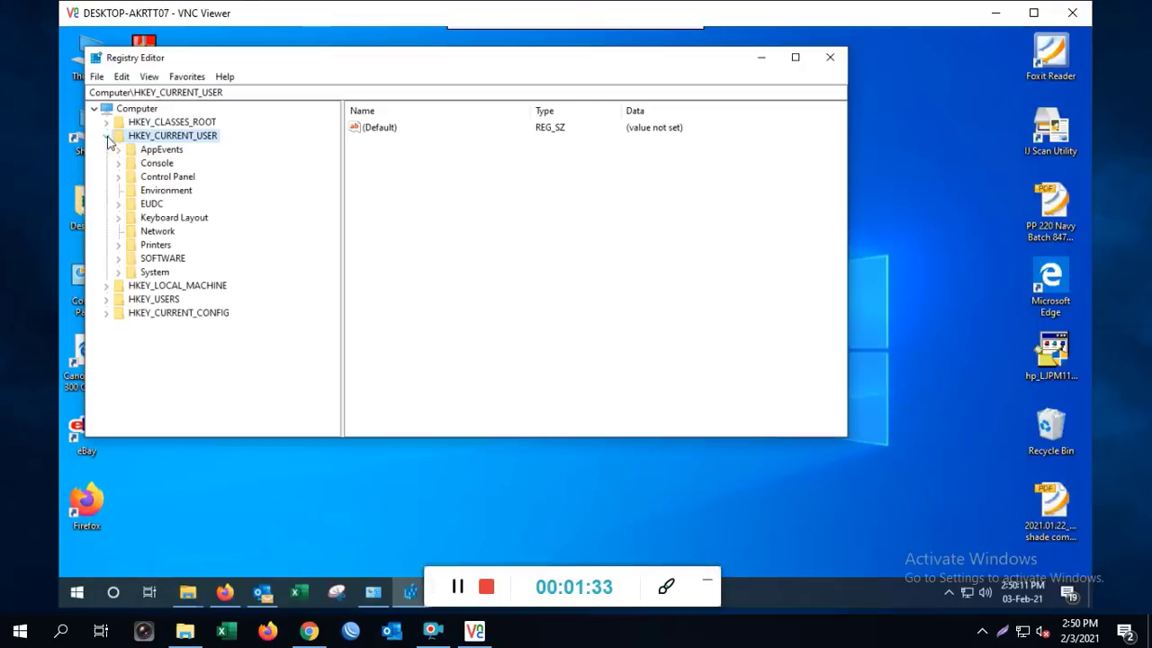
Navigate to HKEY_CURRENT_USER\SOFTWARE\Microsoft\Windows NT\CurrentVersion\Windows, then bring back Devices and Printers
{"action": "left_click", "coordinate": [118, 259]}
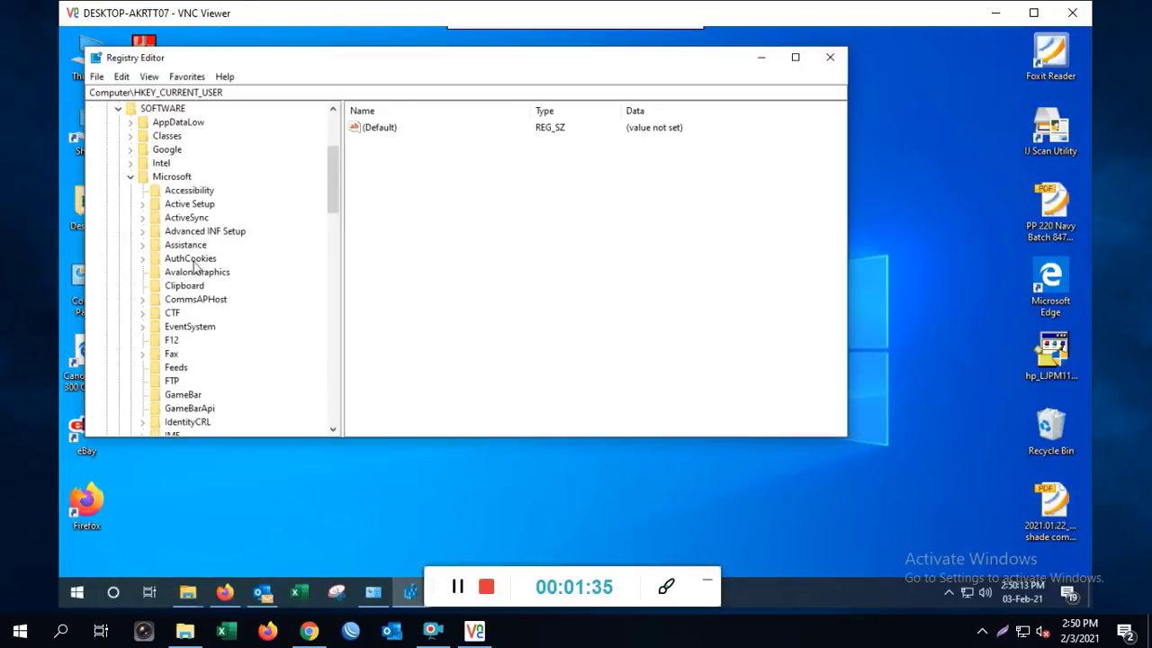
{"action": "scroll", "coordinate": [198, 267], "scroll_direction": "down", "scroll_amount": 8}
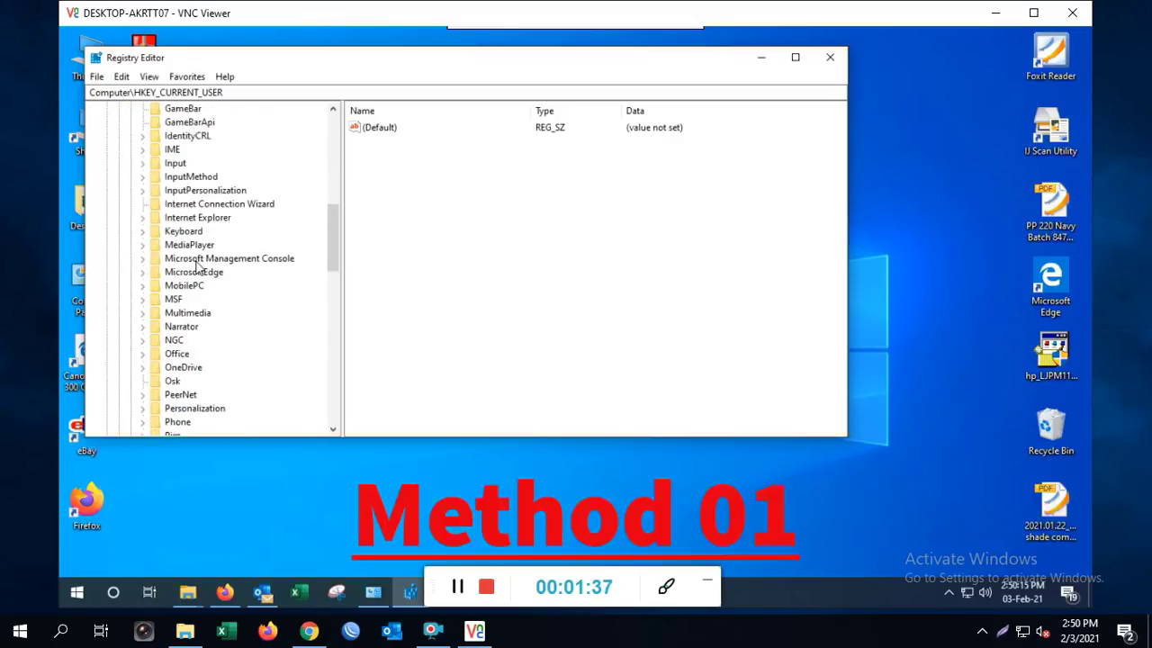
{"action": "scroll", "coordinate": [198, 267], "scroll_direction": "down", "scroll_amount": 7}
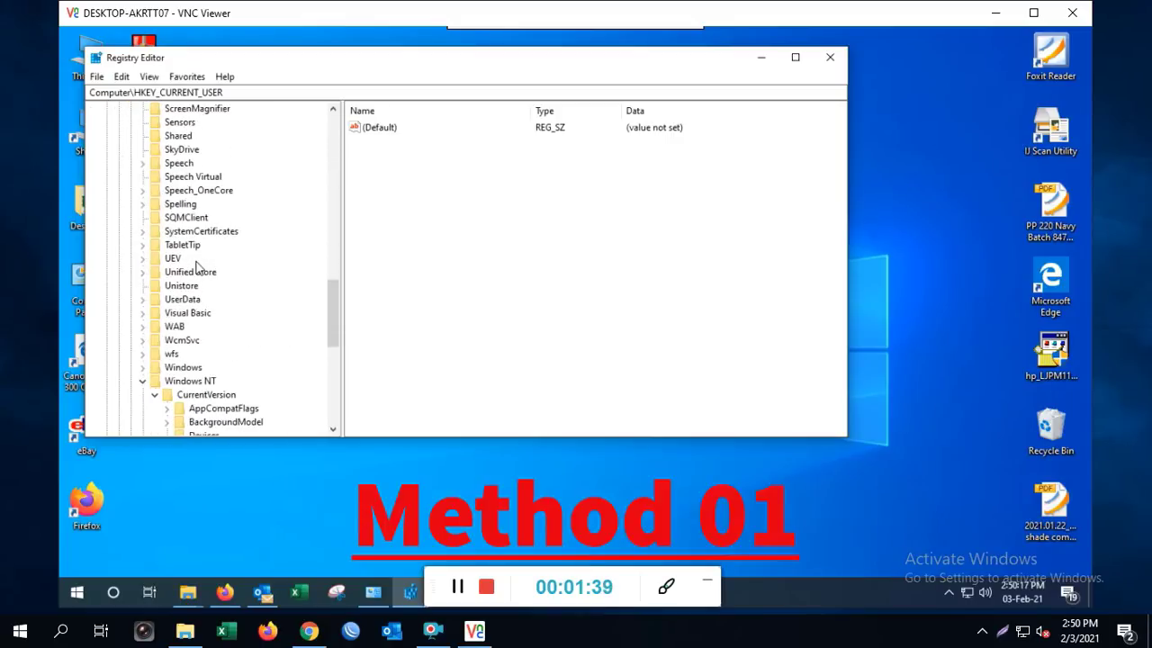
{"action": "scroll", "coordinate": [196, 267], "scroll_direction": "down", "scroll_amount": 4}
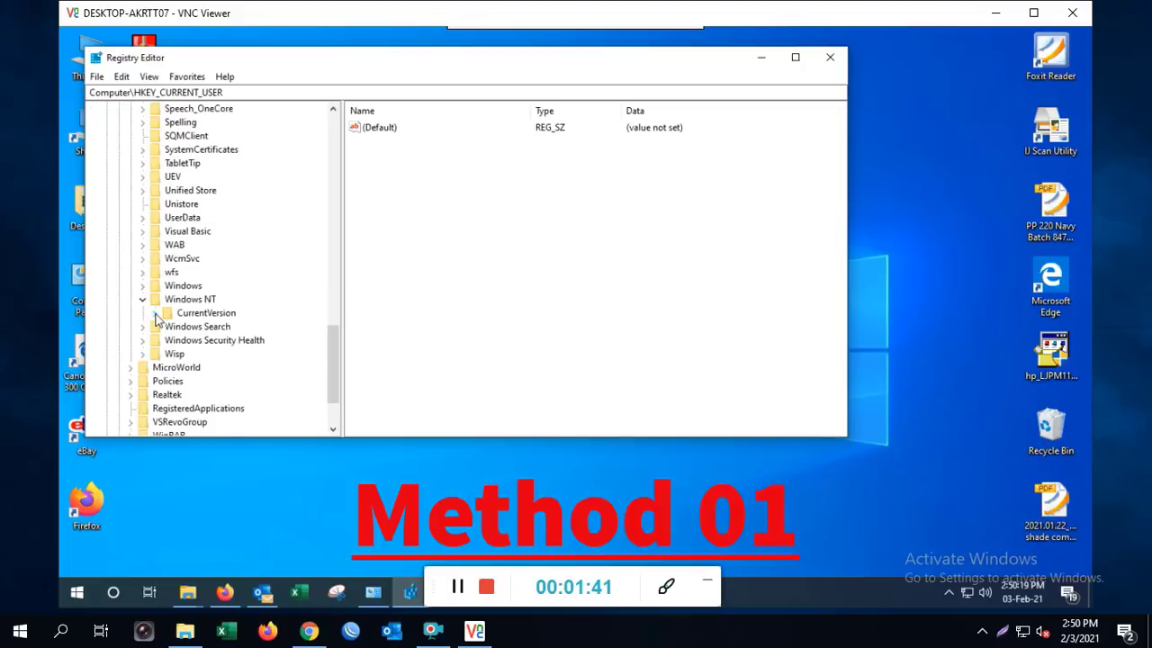
{"action": "left_click", "coordinate": [178, 205]}
{"action": "left_click", "coordinate": [196, 218]}
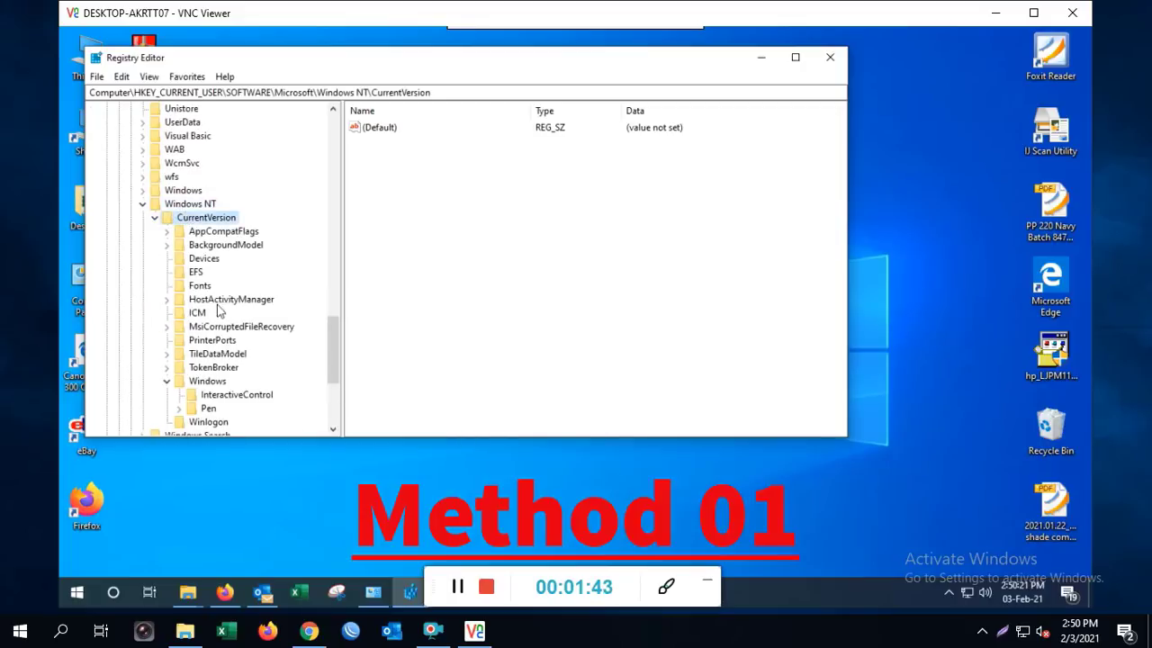
{"action": "scroll", "coordinate": [223, 341], "scroll_direction": "down", "scroll_amount": 1}
{"action": "left_click", "coordinate": [216, 341]}
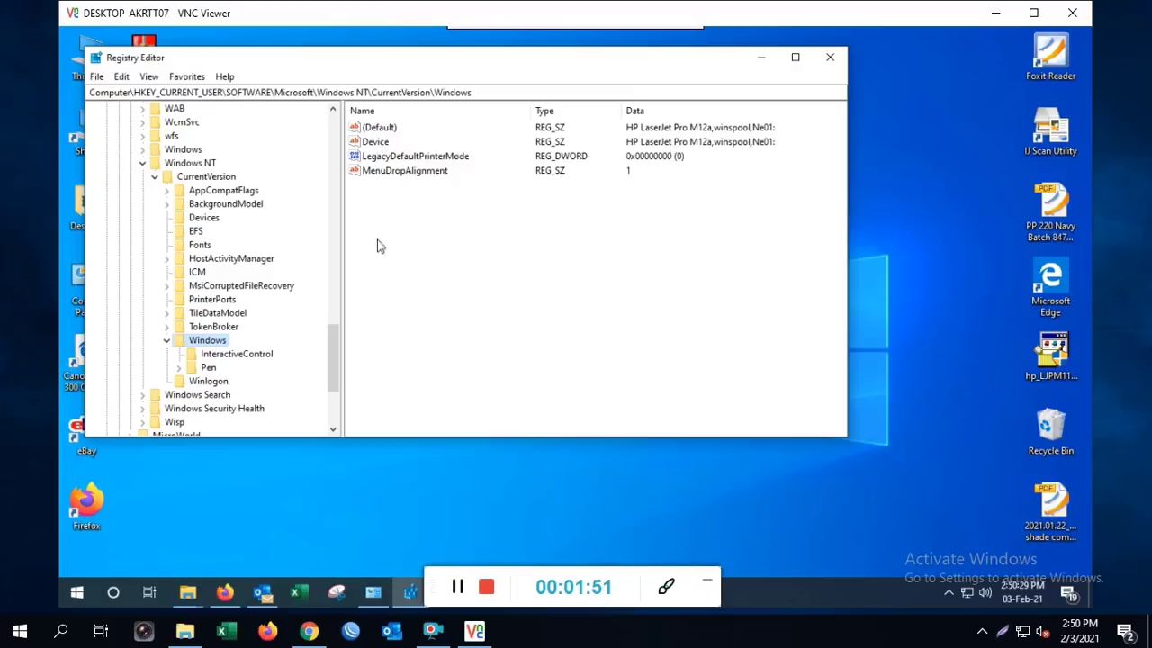
{"action": "left_click", "coordinate": [373, 591]}
Copy the HP LaserJet Pro M12a name from its Printer properties and return to Registry Editor
{"action": "left_click", "coordinate": [113, 302]}
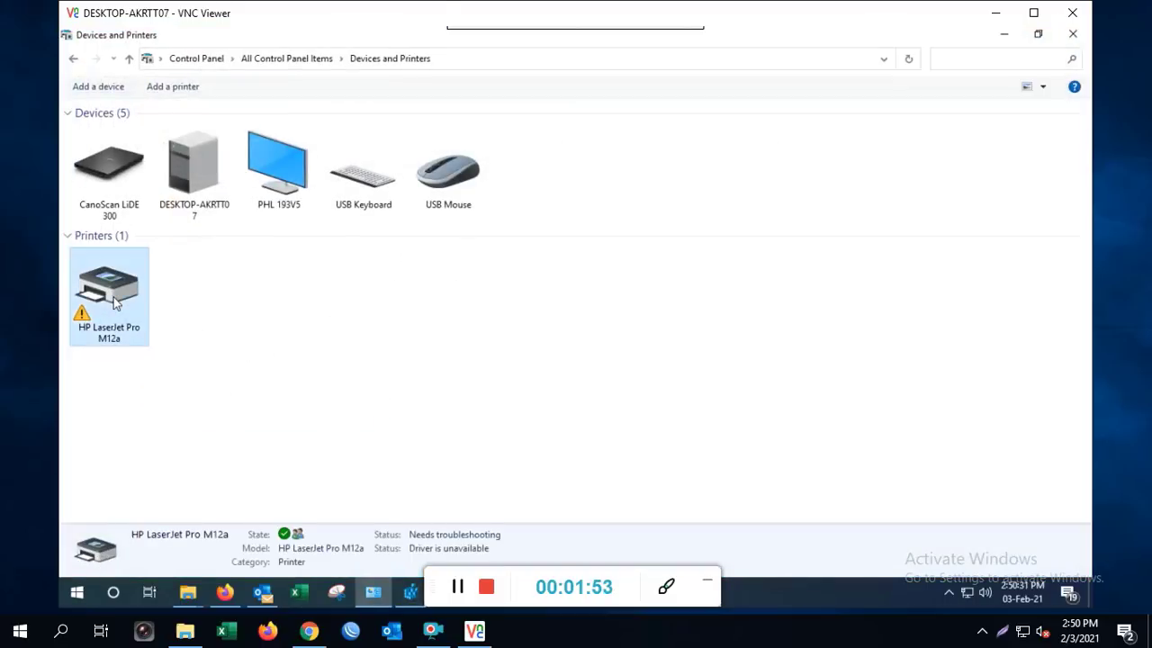
{"action": "right_click", "coordinate": [115, 304]}
{"action": "left_click", "coordinate": [184, 357]}
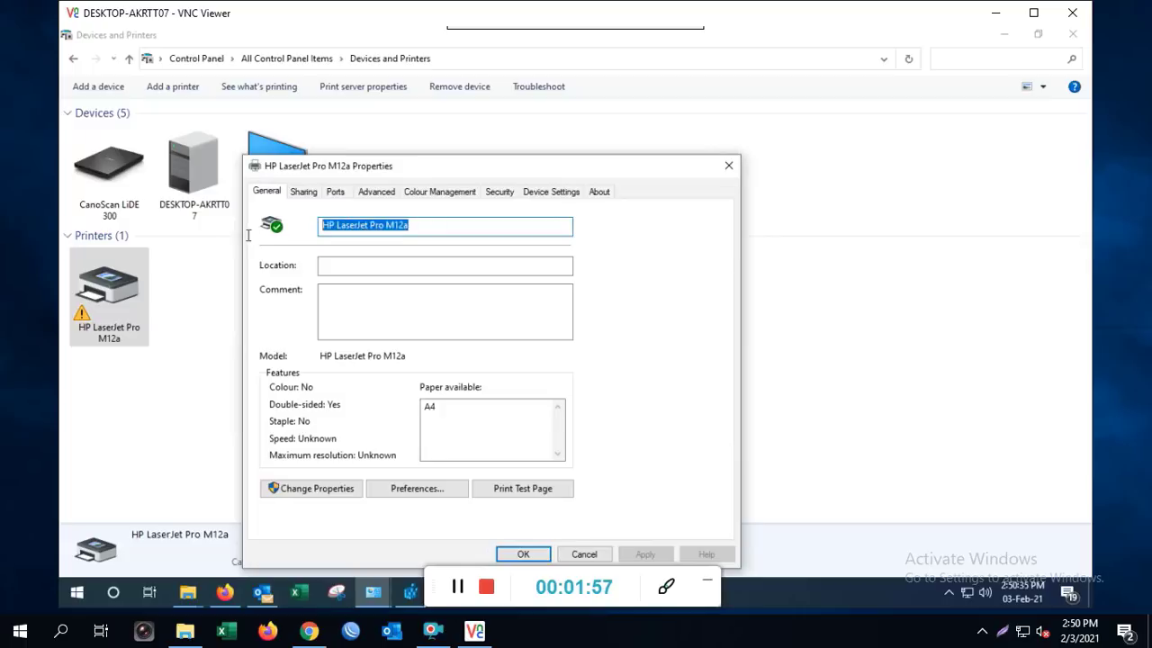
{"action": "right_click", "coordinate": [339, 224]}
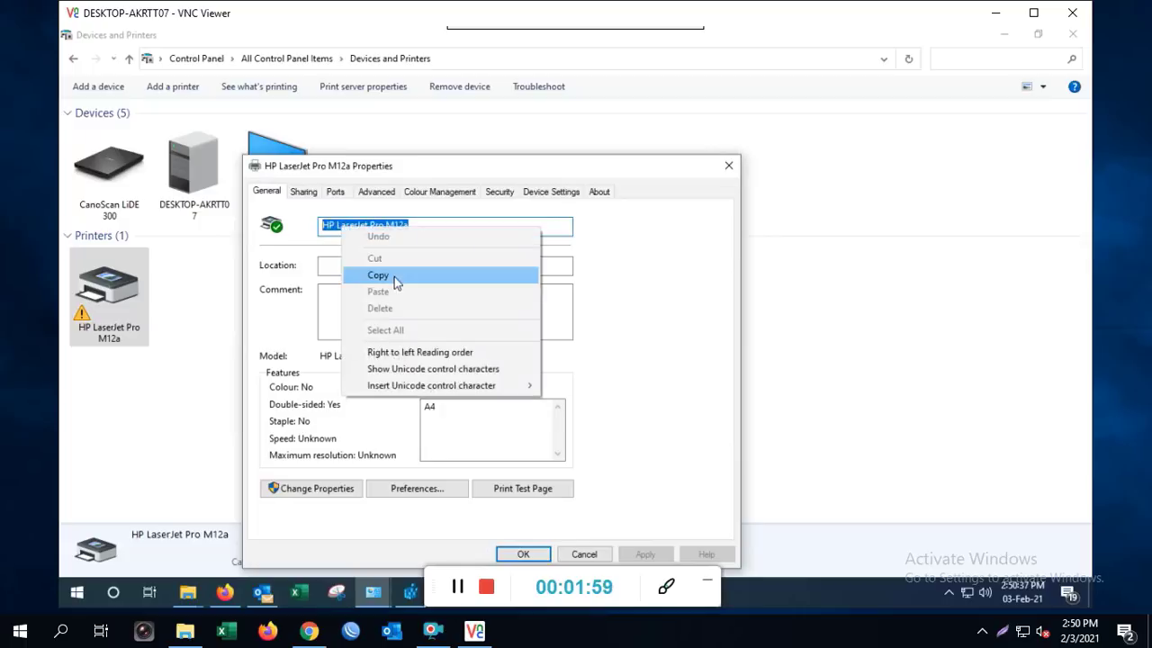
{"action": "left_click", "coordinate": [376, 275]}
{"action": "left_click", "coordinate": [410, 592]}
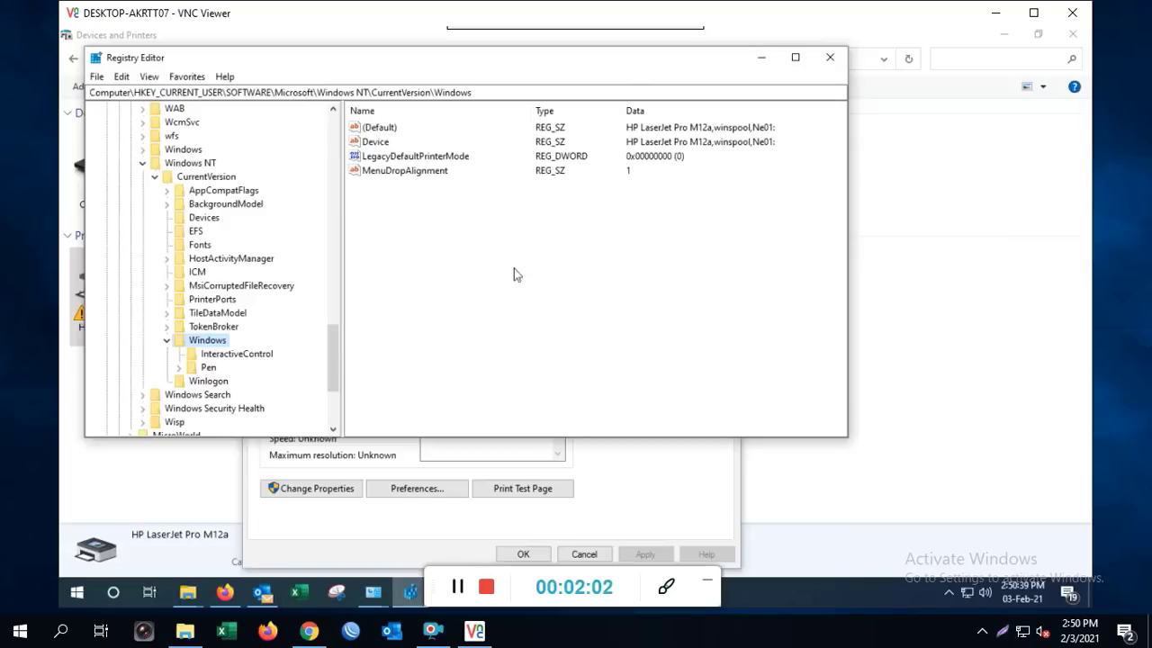
Replace the Device value data with the pasted name HP LaserJet Pro M12a
{"action": "double_click", "coordinate": [375, 141]}
{"action": "key", "text": "End"}
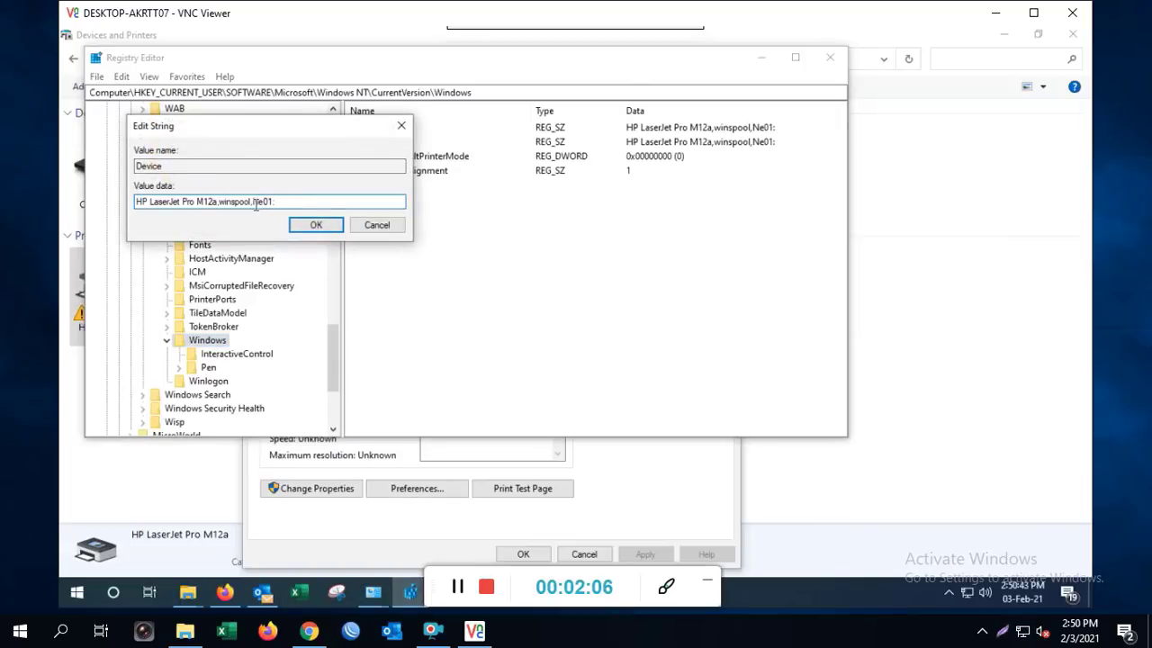
{"action": "left_click_drag", "start_coordinate": [283, 201], "coordinate": [92, 202]}
{"action": "key", "text": "ctrl+v"}
{"action": "left_click", "coordinate": [315, 225]}
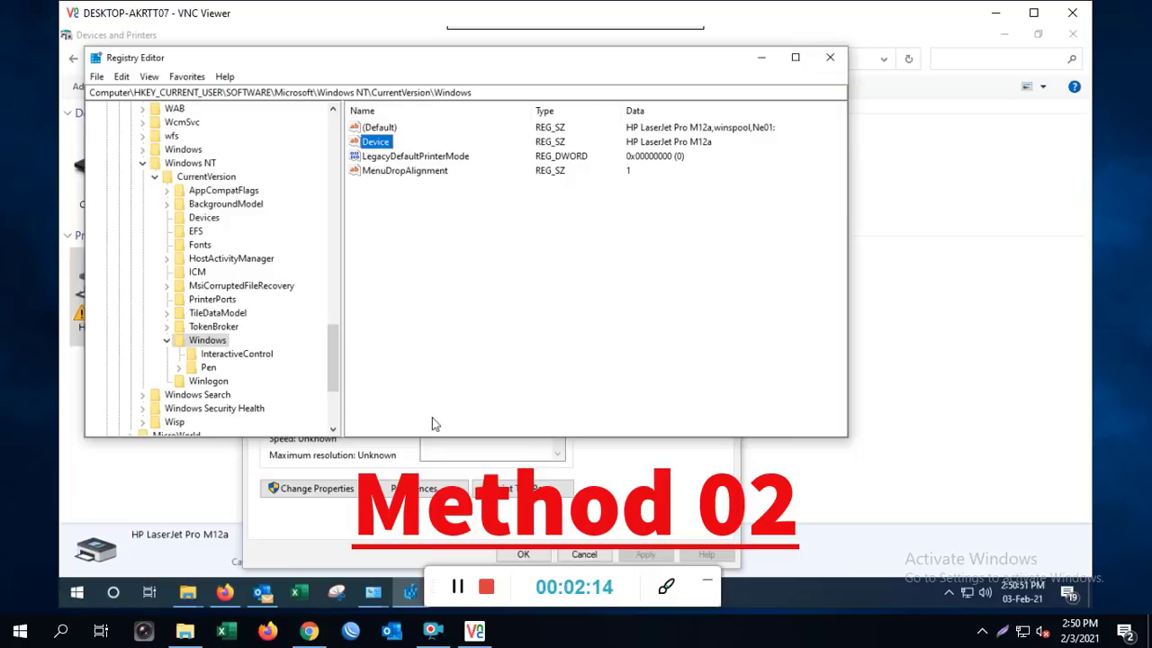
Add the Everyone group to the Windows key's permissions with Full Control allowed
{"action": "right_click", "coordinate": [197, 341]}
{"action": "left_click", "coordinate": [248, 460]}
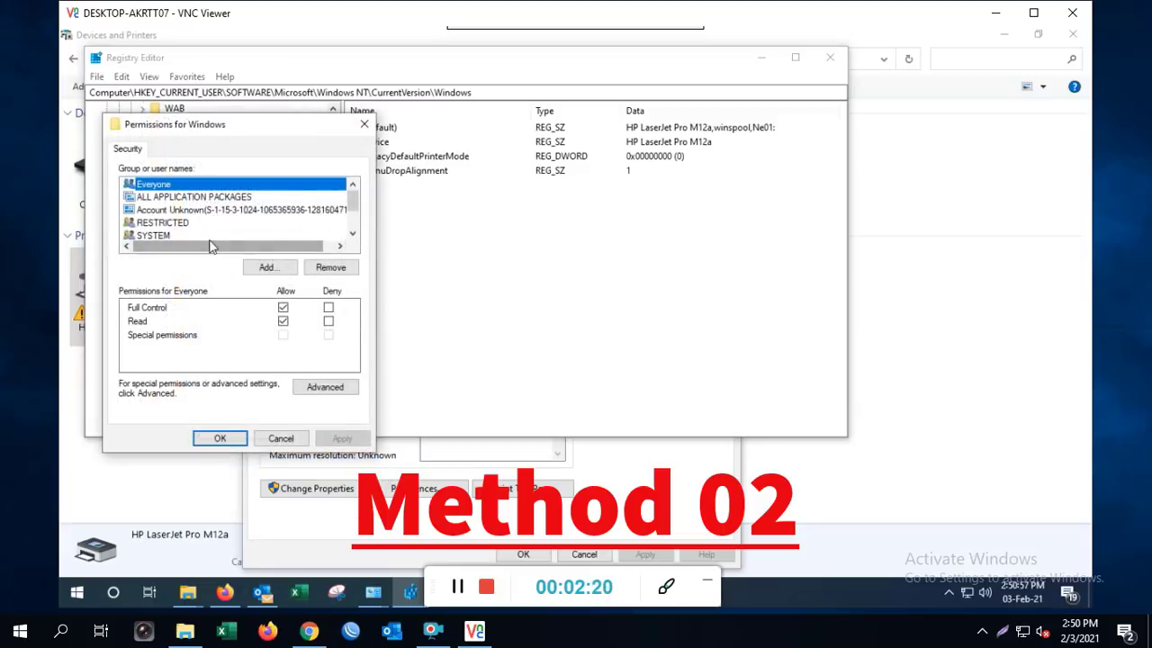
{"action": "left_click", "coordinate": [286, 266]}
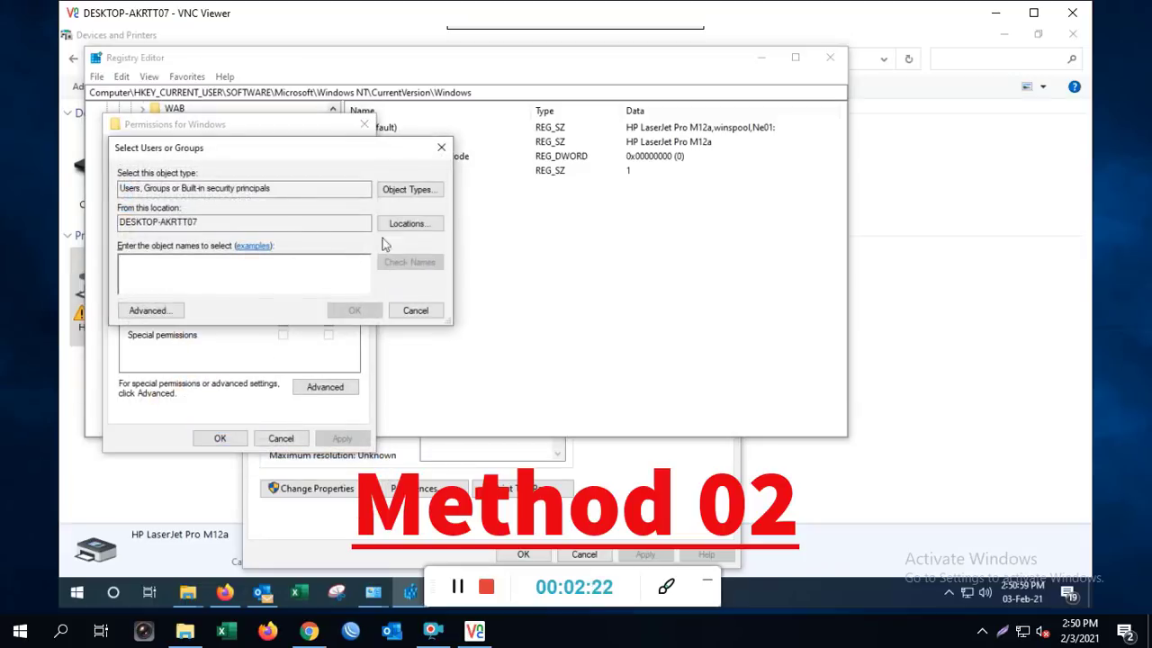
{"action": "left_click", "coordinate": [151, 314]}
{"action": "left_click", "coordinate": [472, 290]}
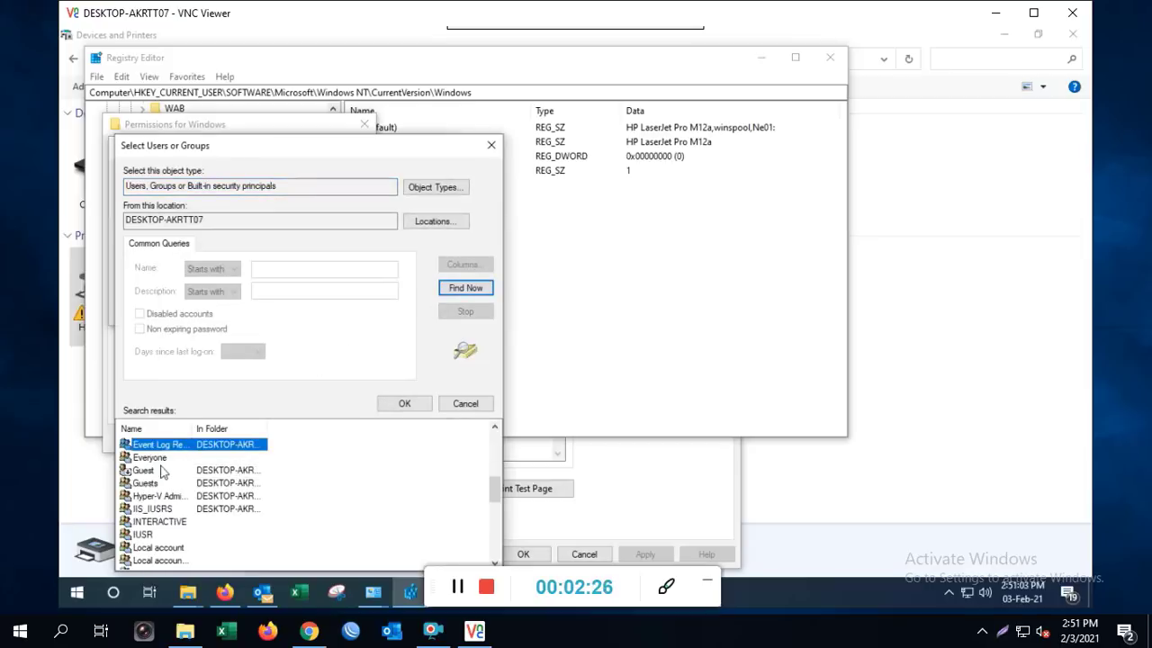
{"action": "left_click", "coordinate": [151, 460]}
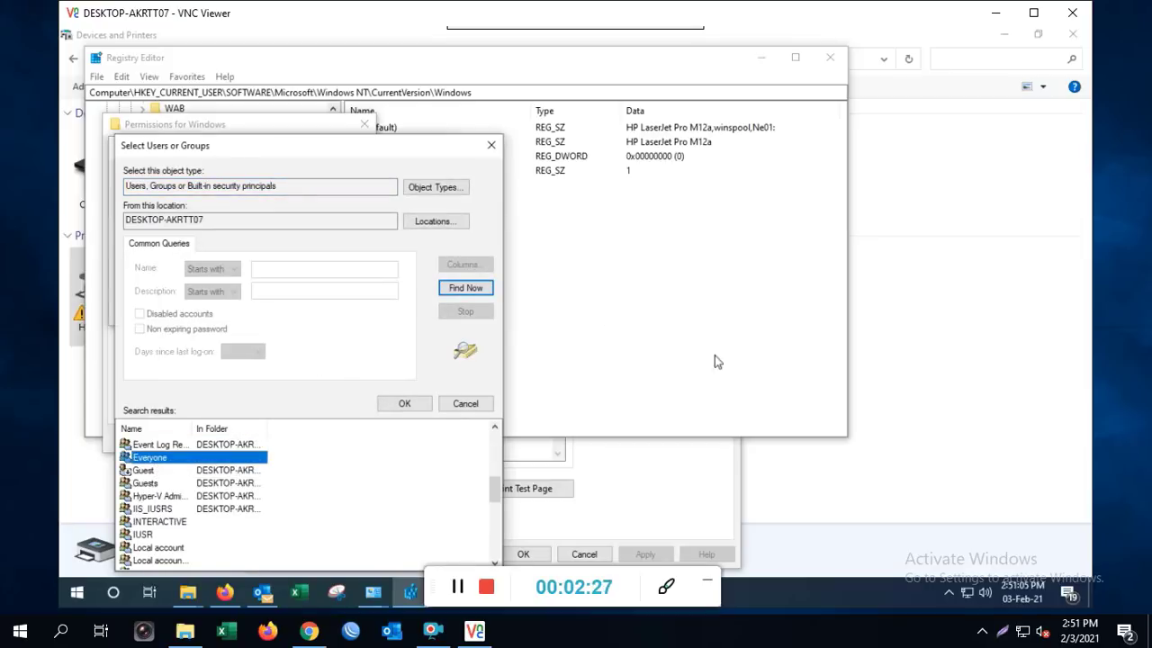
{"action": "left_click_drag", "start_coordinate": [309, 147], "coordinate": [341, 67]}
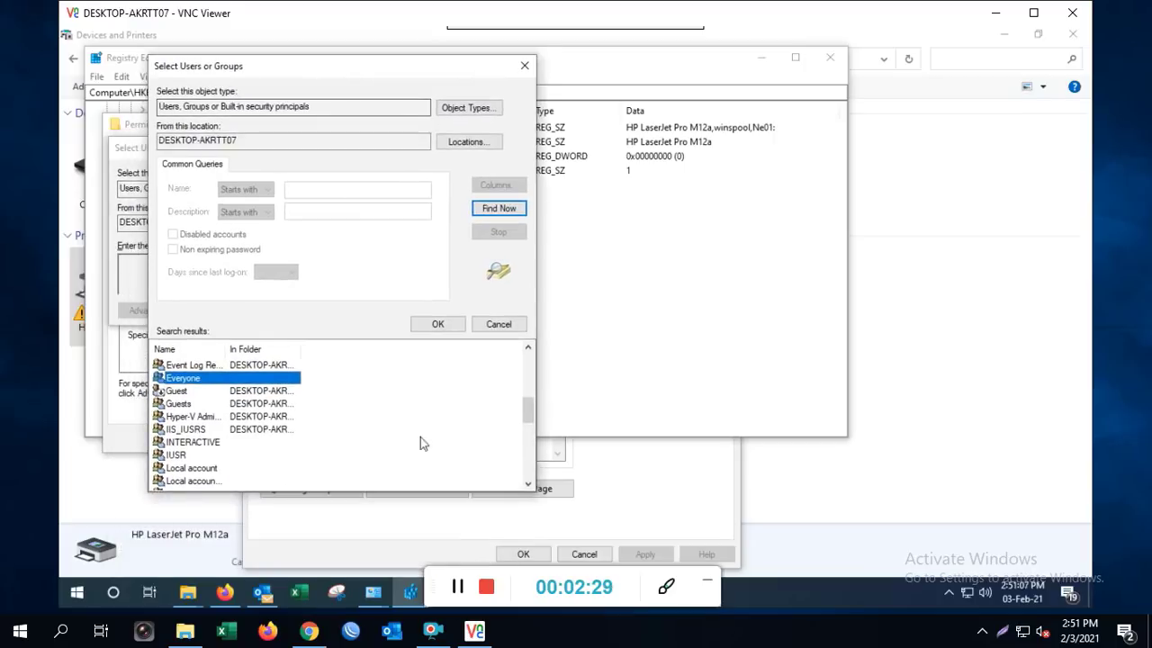
{"action": "left_click", "coordinate": [441, 326]}
{"action": "left_click", "coordinate": [369, 308]}
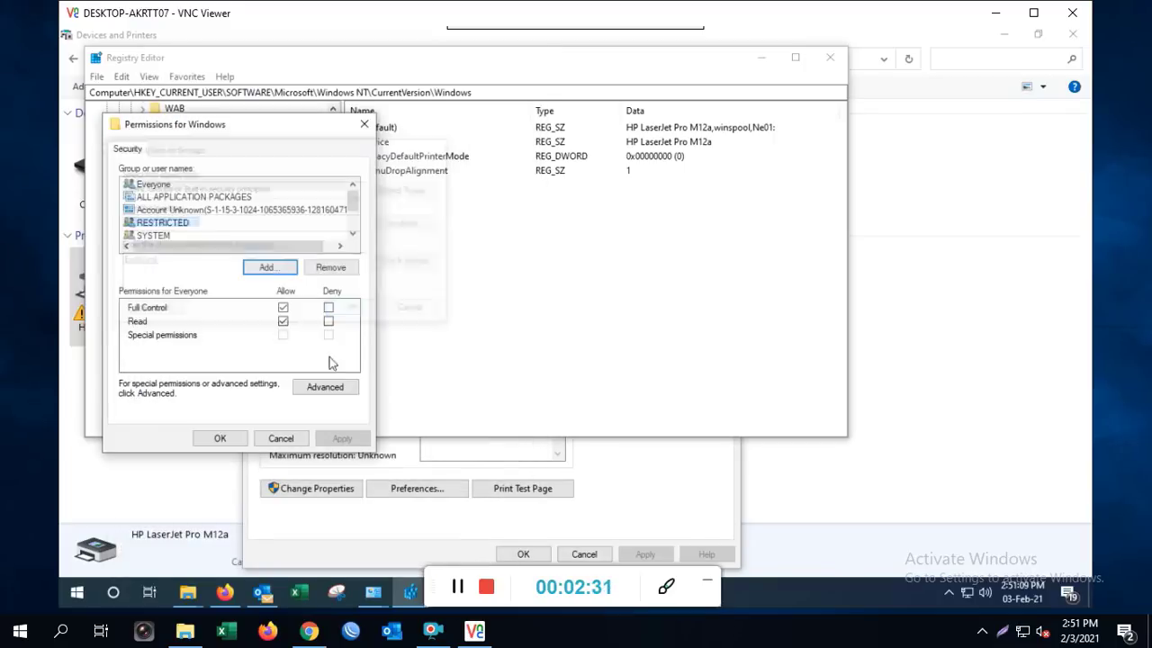
{"action": "left_click", "coordinate": [282, 308]}
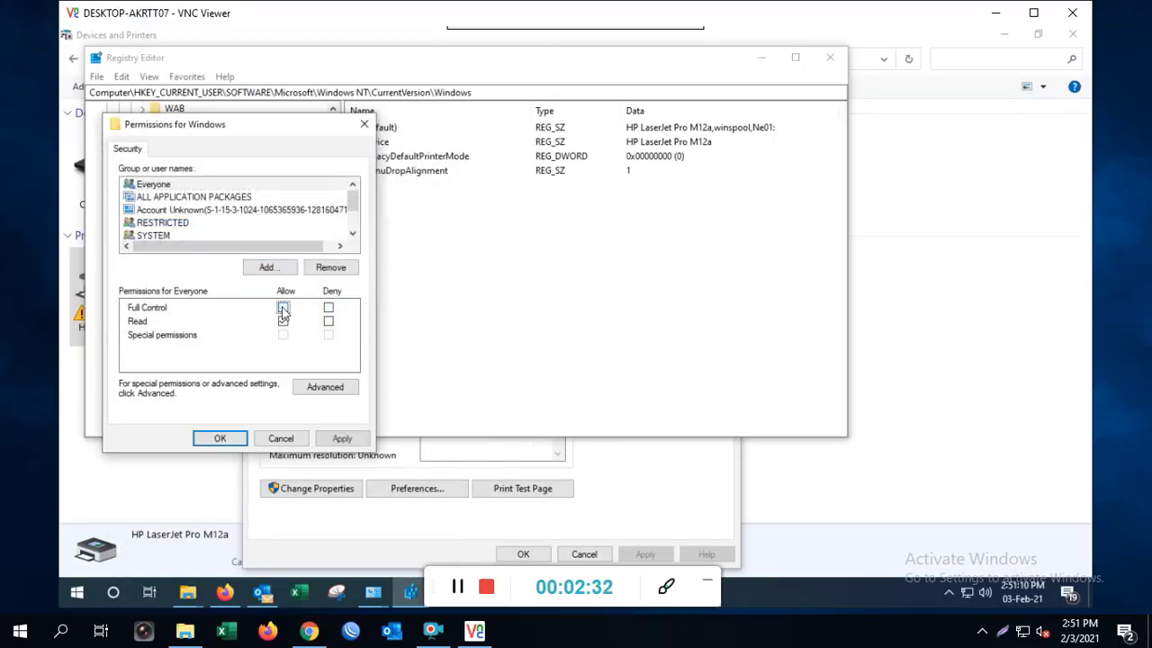
{"action": "left_click", "coordinate": [224, 438]}
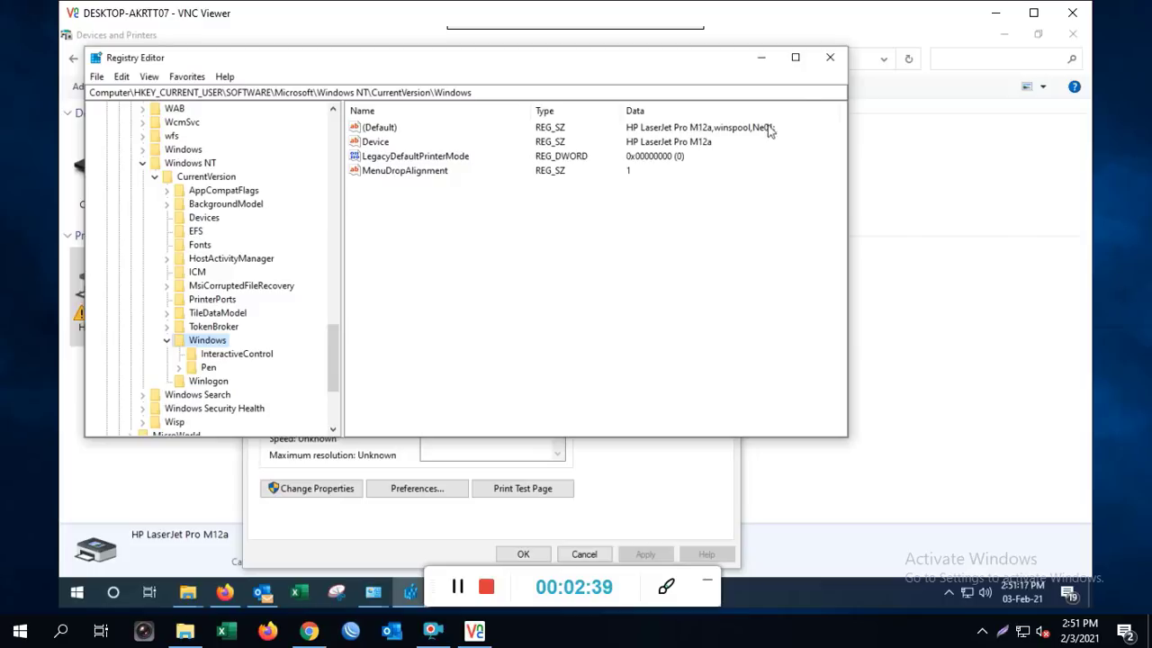
Close Registry Editor and the printer Properties dialog
{"action": "left_click", "coordinate": [831, 59]}
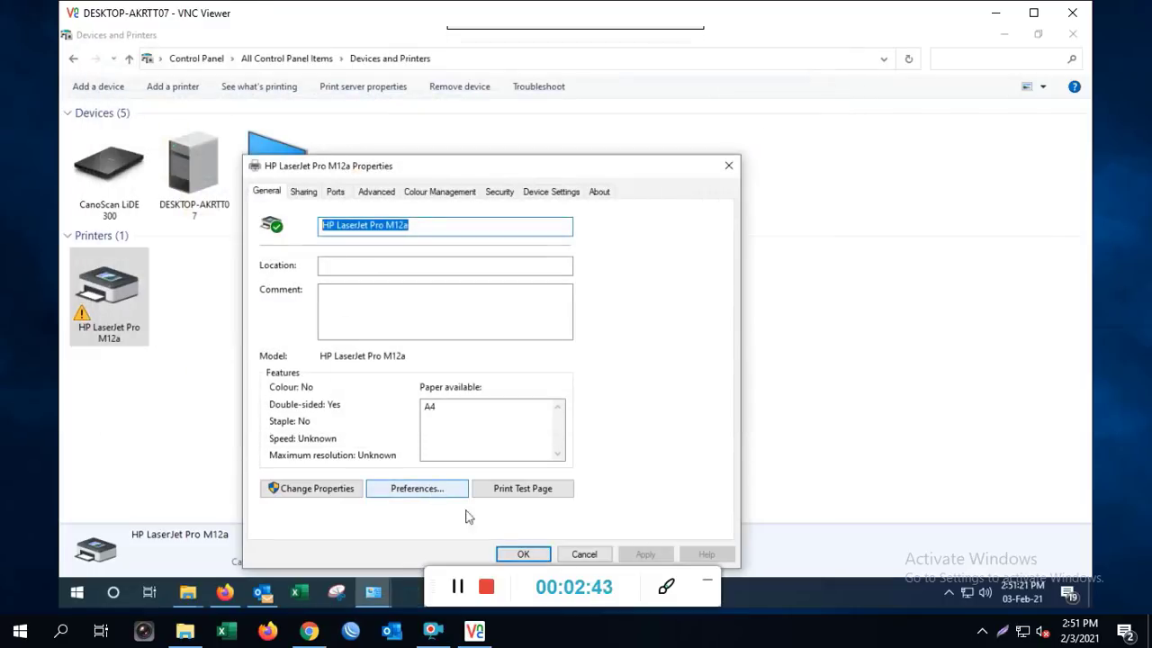
{"action": "left_click", "coordinate": [522, 554]}
{"action": "left_click", "coordinate": [399, 393]}
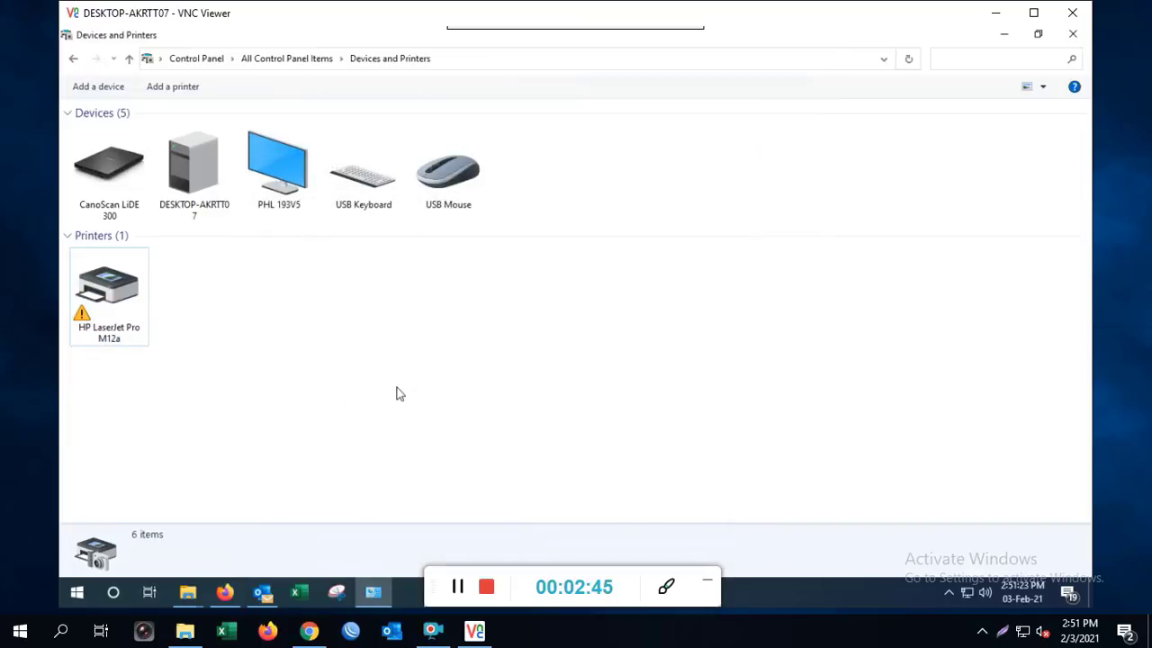
Launch Services from a Start search for 'ser', elevating with the Administrator password
{"action": "key", "text": "super"}
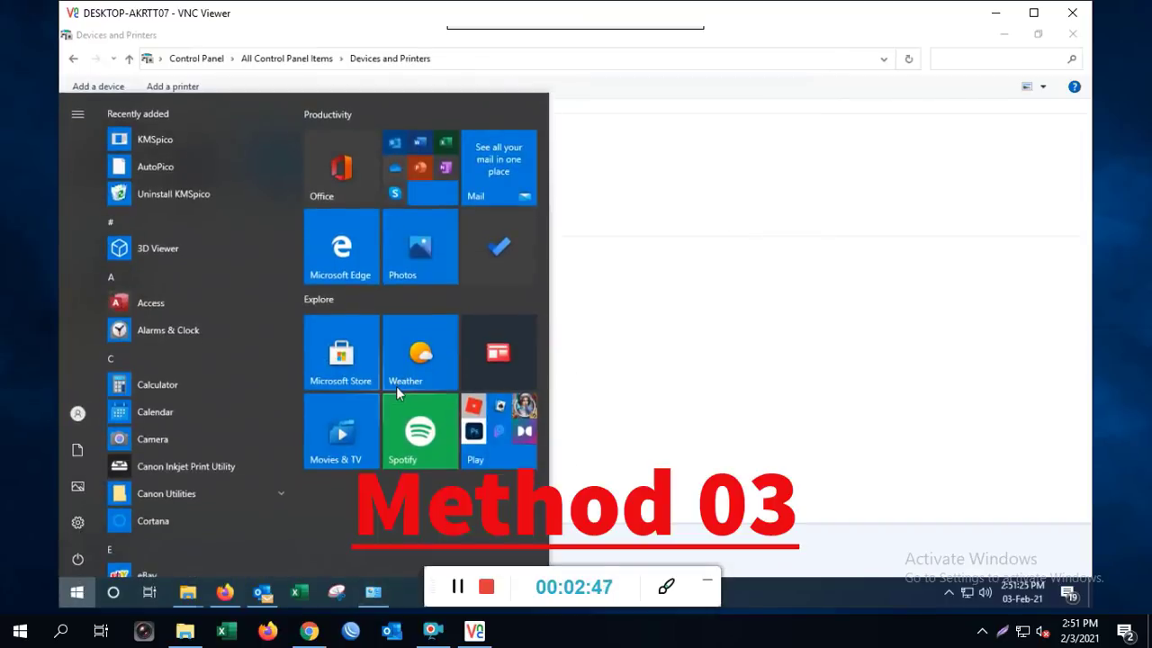
{"action": "type", "text": "ser"}
{"action": "left_click", "coordinate": [210, 178]}
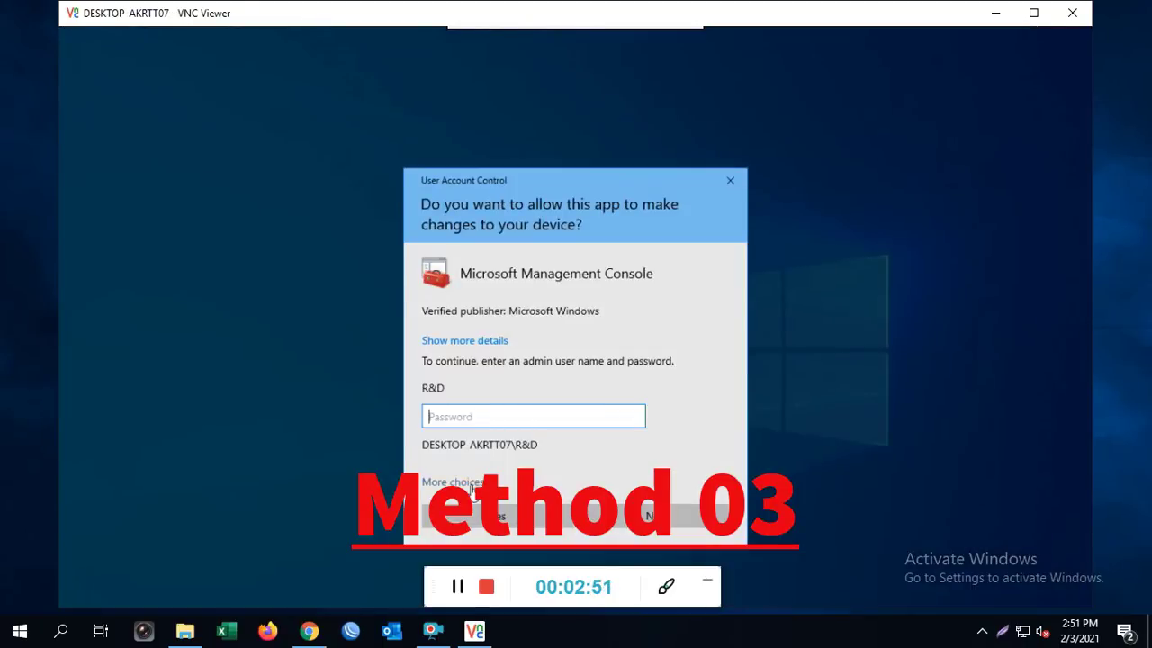
{"action": "left_click", "coordinate": [471, 484]}
{"action": "left_click", "coordinate": [531, 526]}
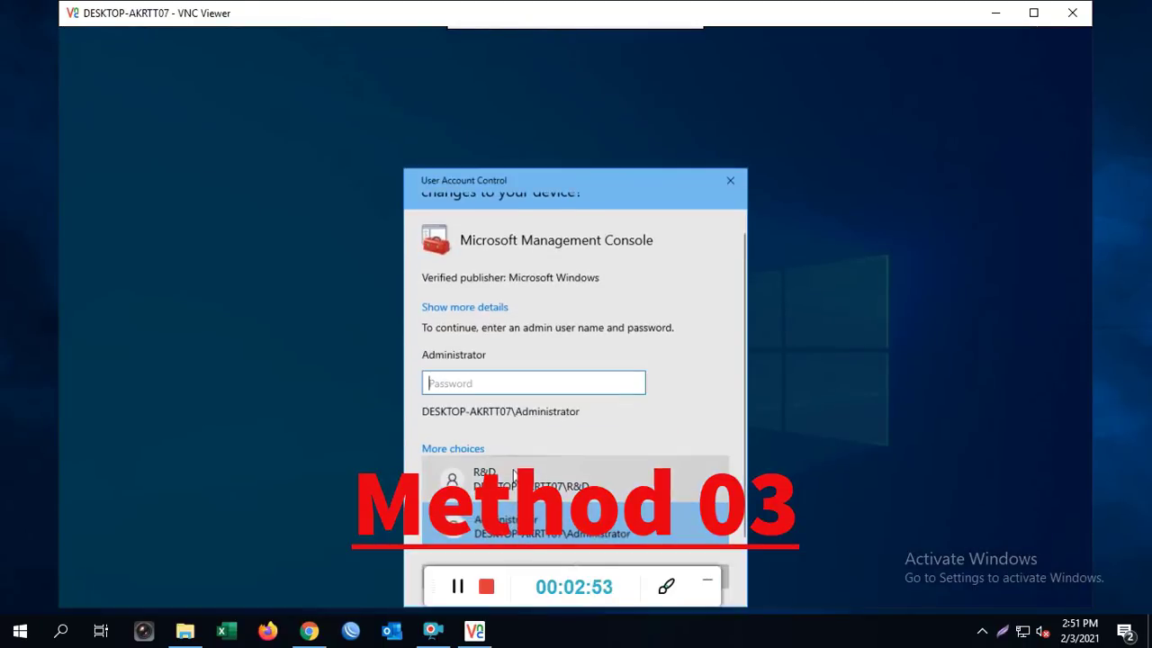
{"action": "type", "text": "1234"}
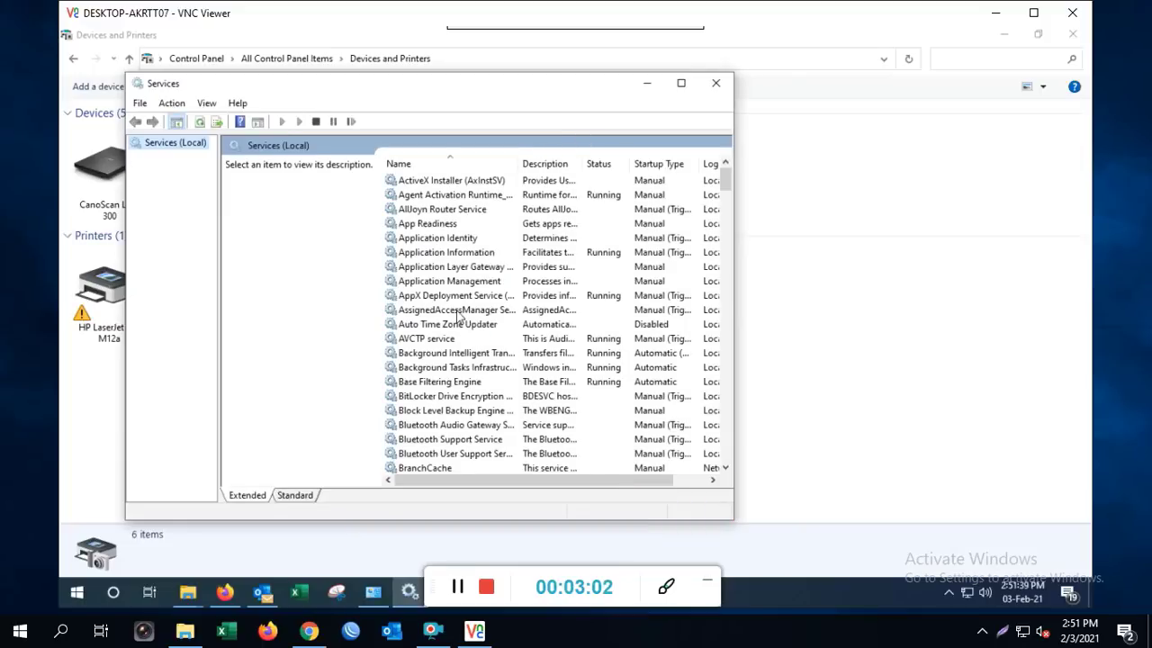
Confirm Print Spooler shows Running with Automatic startup, then close the Services list
{"action": "left_click", "coordinate": [459, 311]}
{"action": "key", "text": "p"}
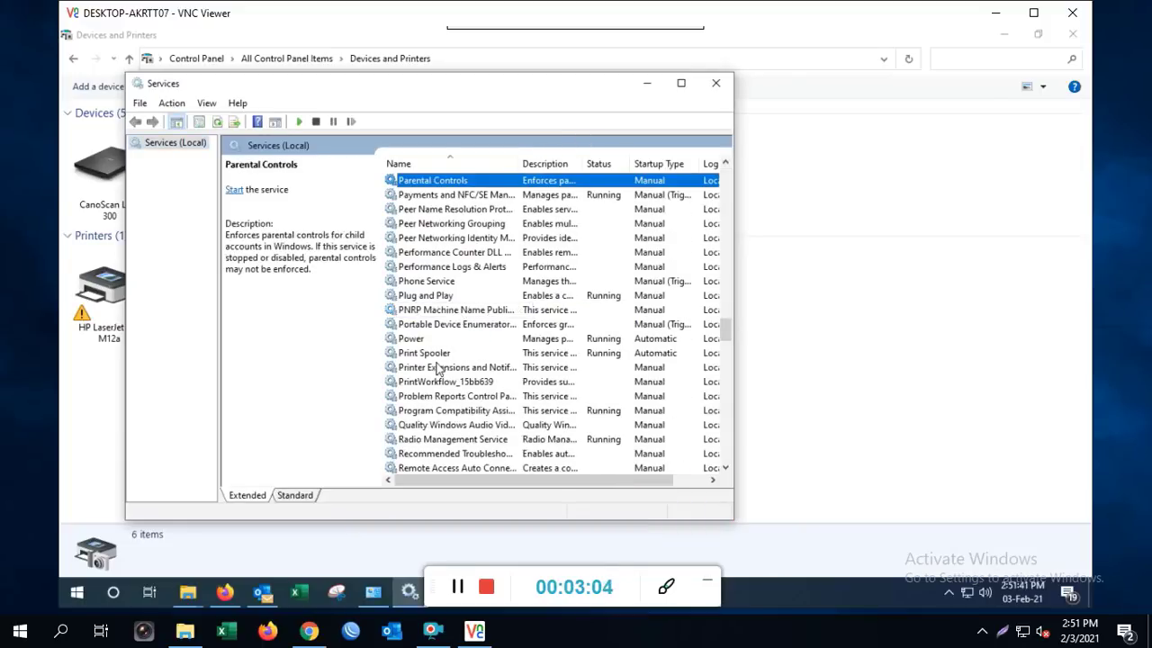
{"action": "left_click", "coordinate": [435, 355]}
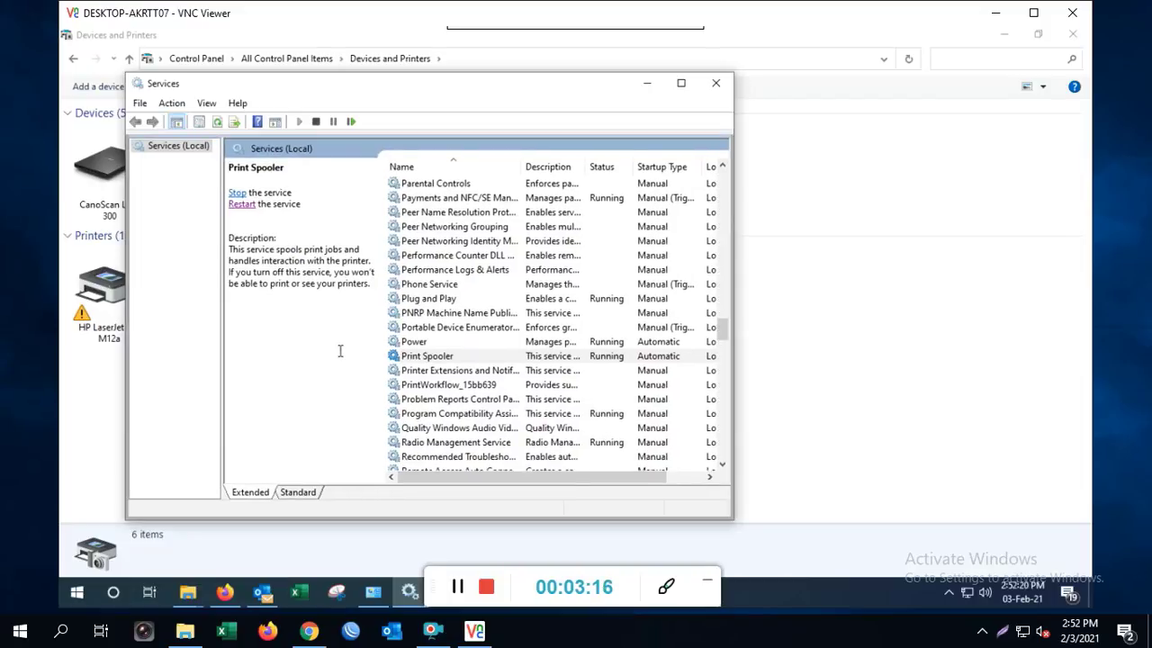
{"action": "left_click", "coordinate": [426, 342]}
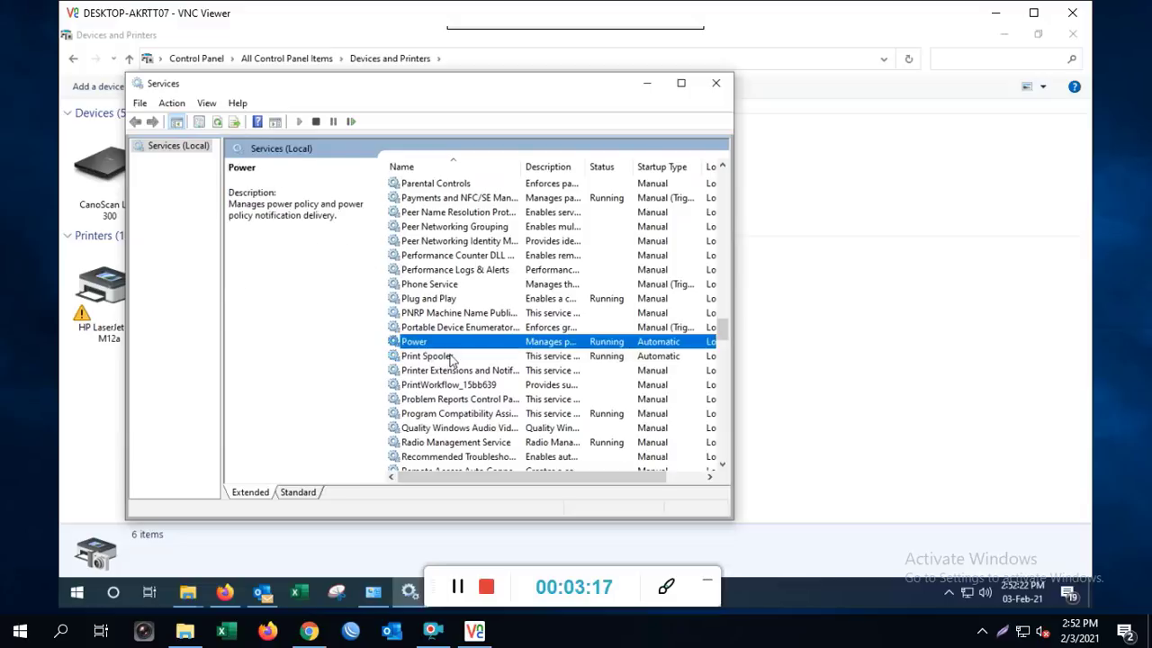
{"action": "left_click", "coordinate": [452, 357]}
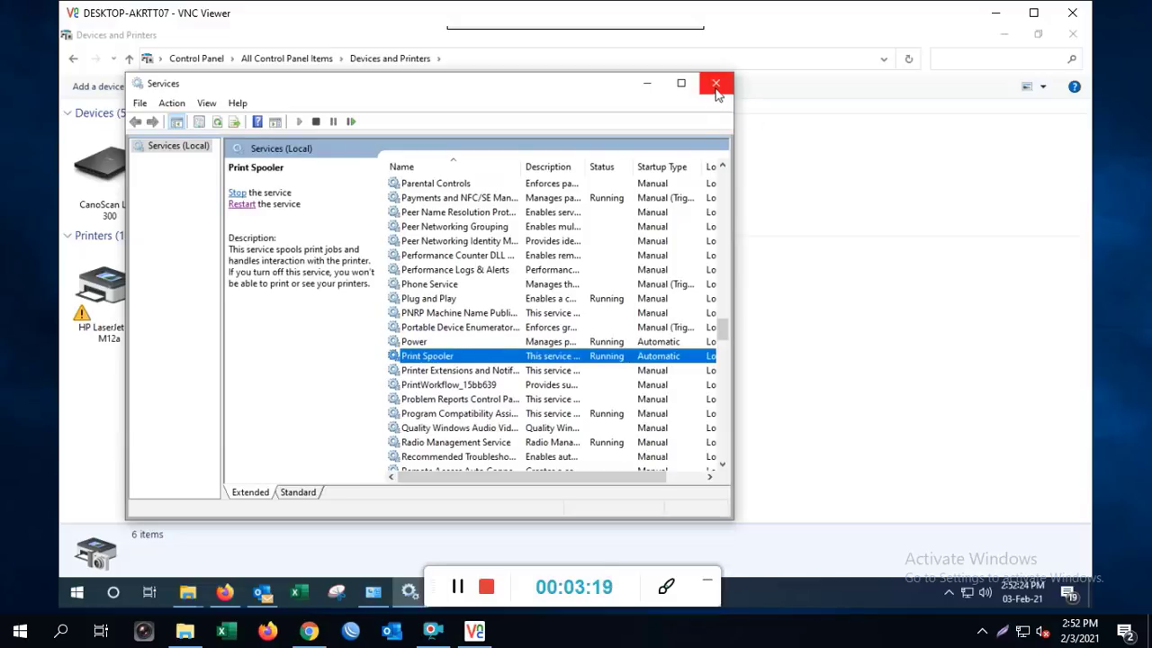
{"action": "left_click", "coordinate": [715, 82]}
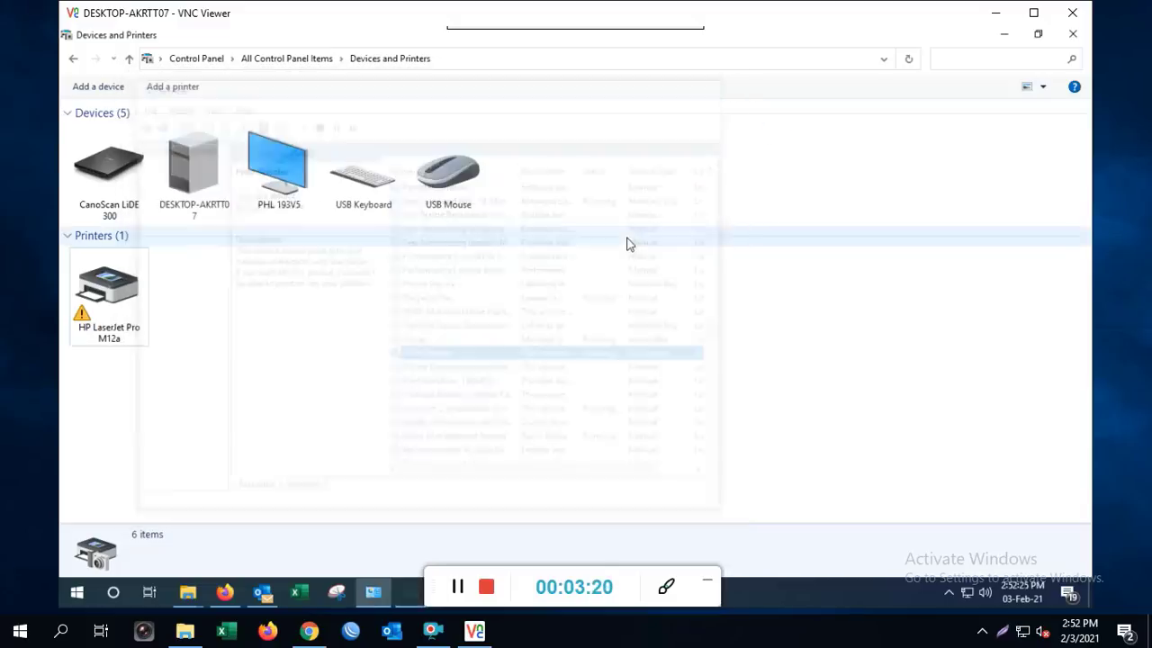
From the local PC, connect to HP LaserJet Pro M12a on \\192.168.103.102 and install its driver
{"action": "left_click", "coordinate": [1073, 35]}
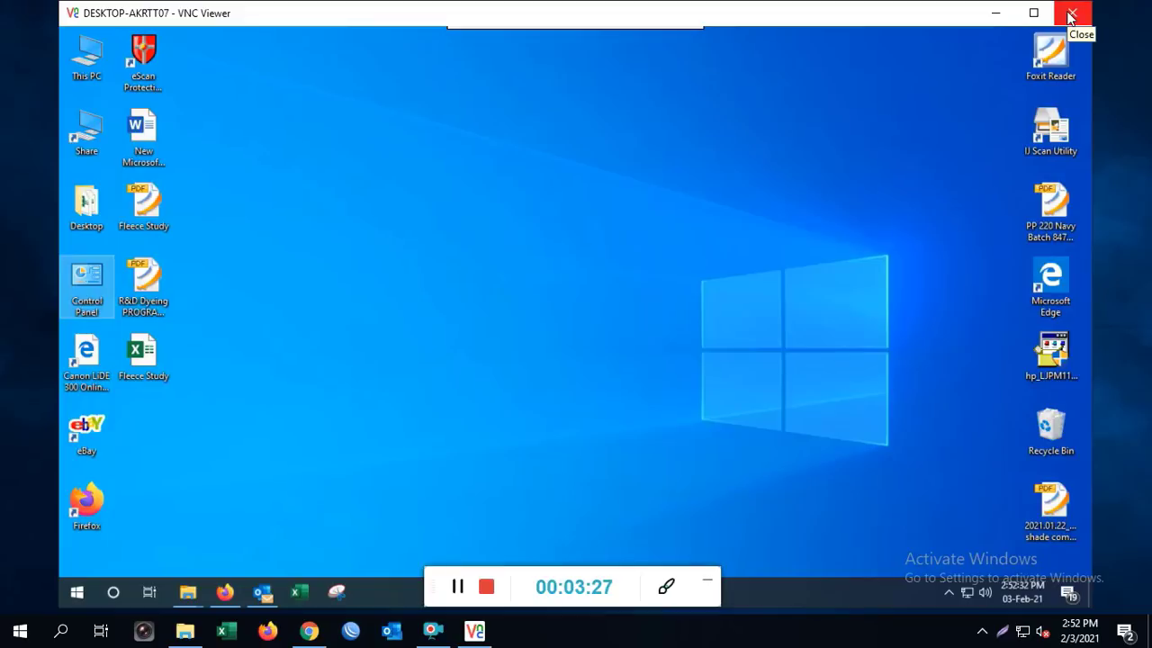
{"action": "left_click", "coordinate": [995, 12]}
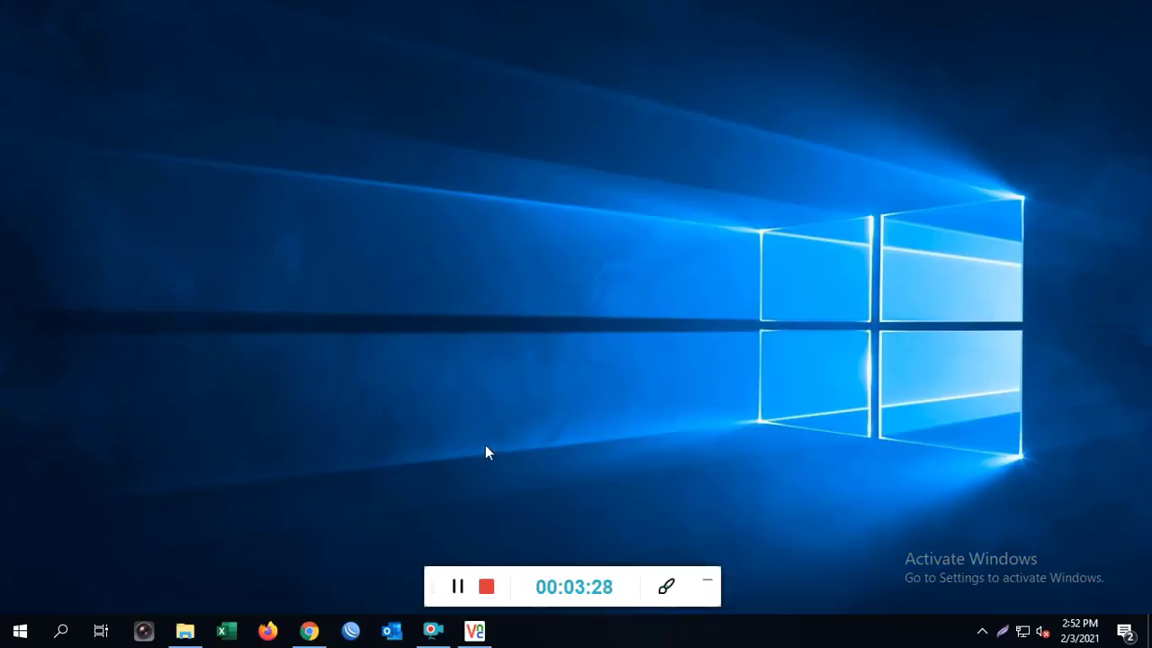
{"action": "key", "text": "super+r"}
{"action": "left_click", "coordinate": [212, 522]}
{"action": "left_click", "coordinate": [153, 578]}
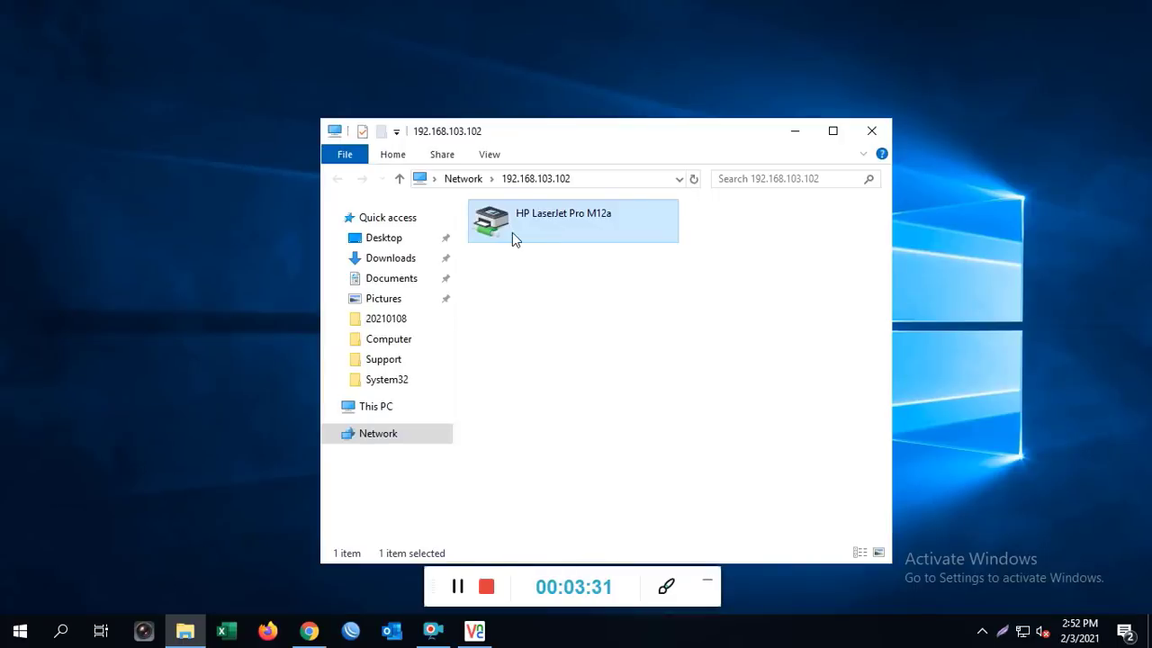
{"action": "double_click", "coordinate": [539, 223]}
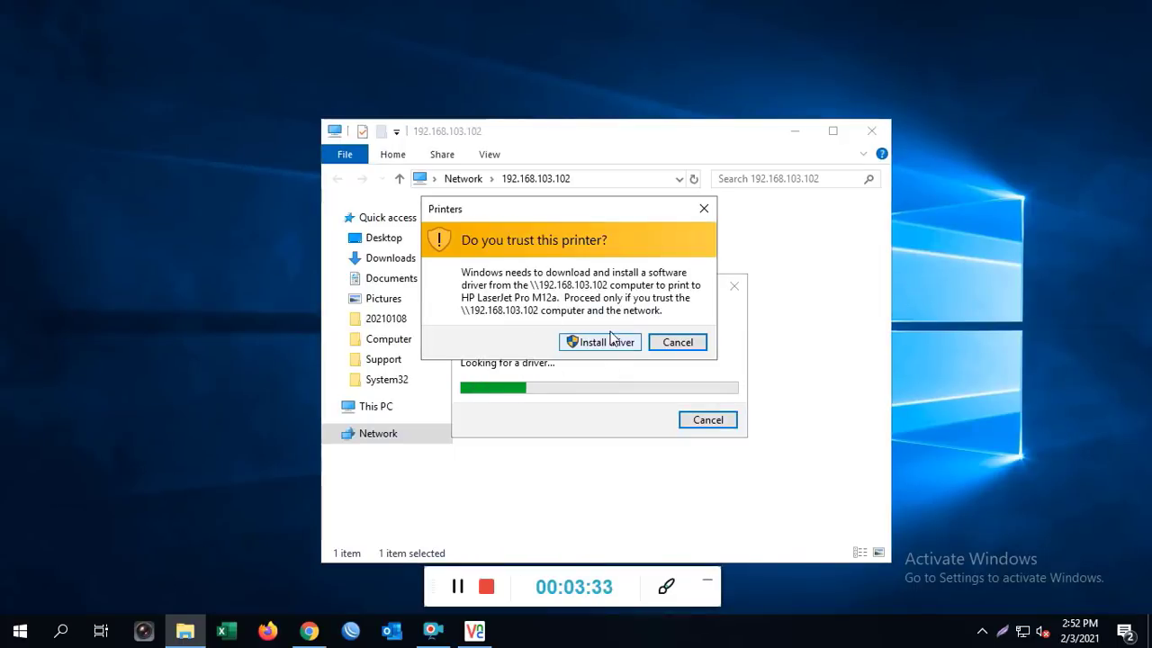
{"action": "left_click", "coordinate": [602, 341]}
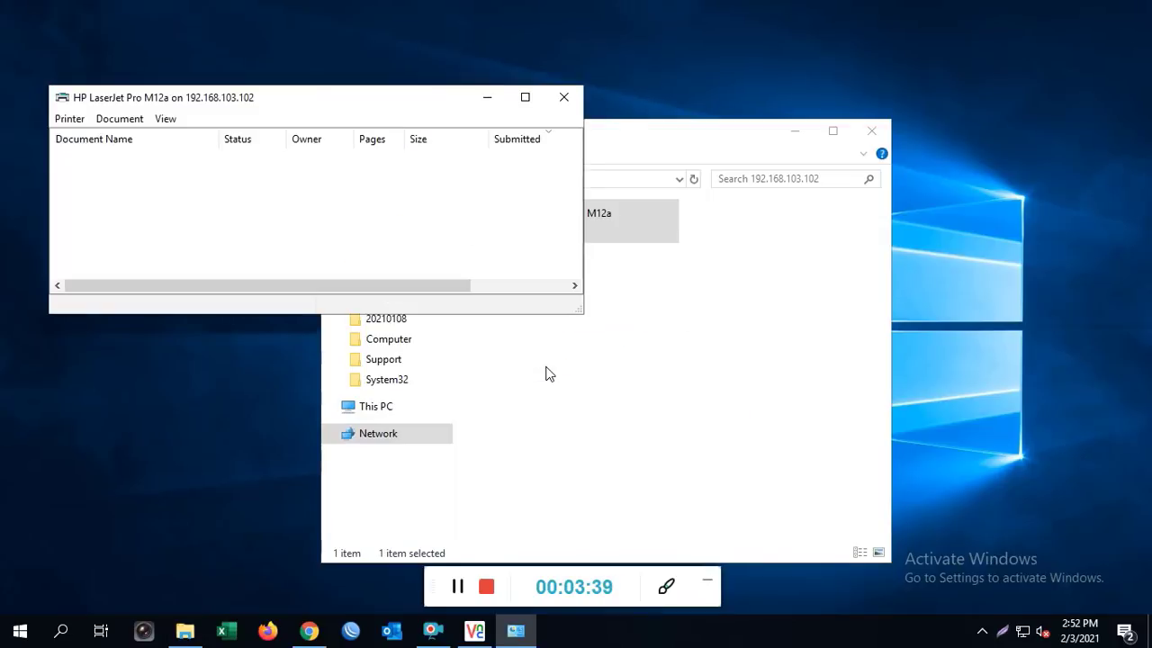
In a maximized Explorer, reopen the M12a print queue to confirm it is empty, then close it
{"action": "left_click", "coordinate": [563, 97]}
{"action": "left_click", "coordinate": [832, 131]}
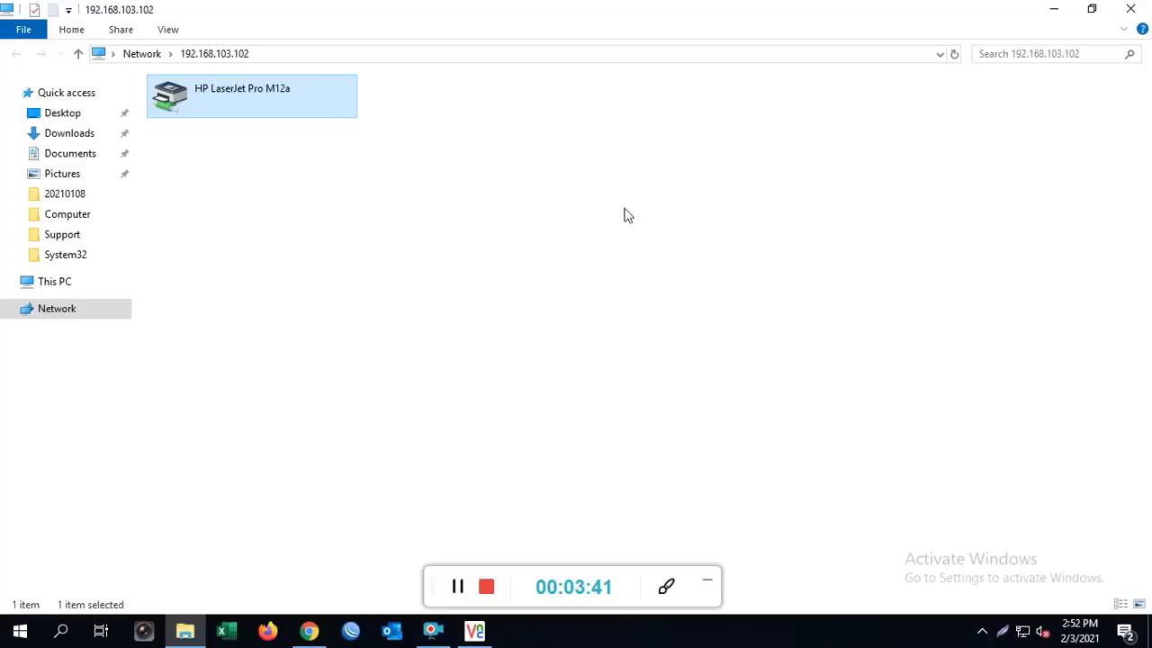
{"action": "double_click", "coordinate": [297, 98]}
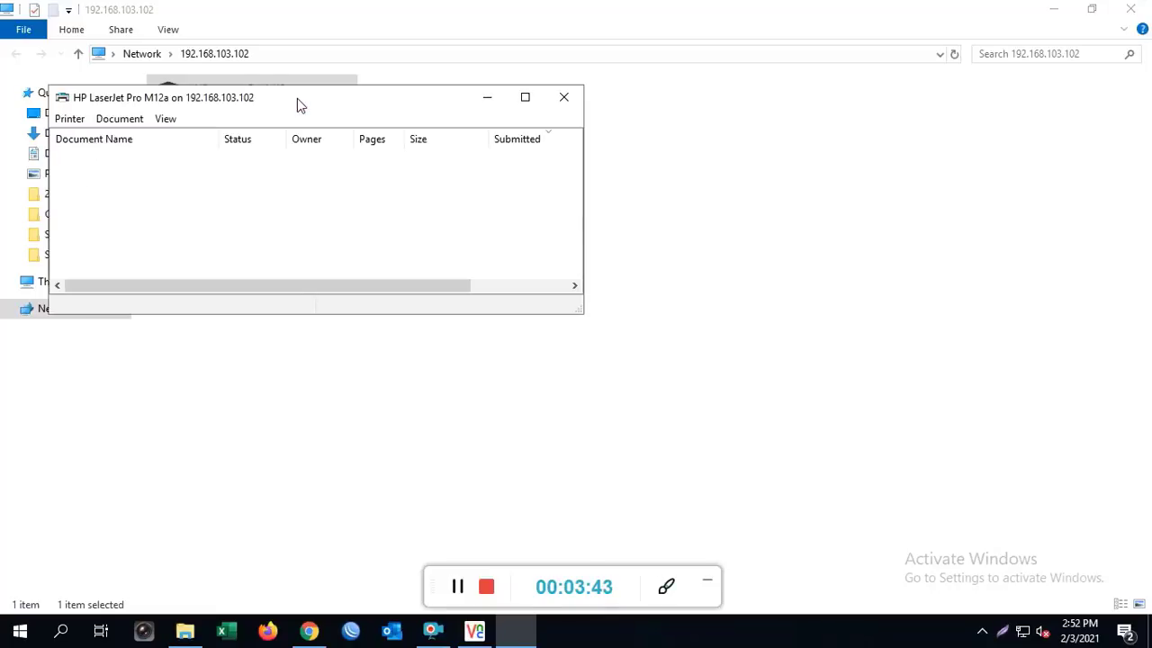
{"action": "left_click", "coordinate": [564, 98]}
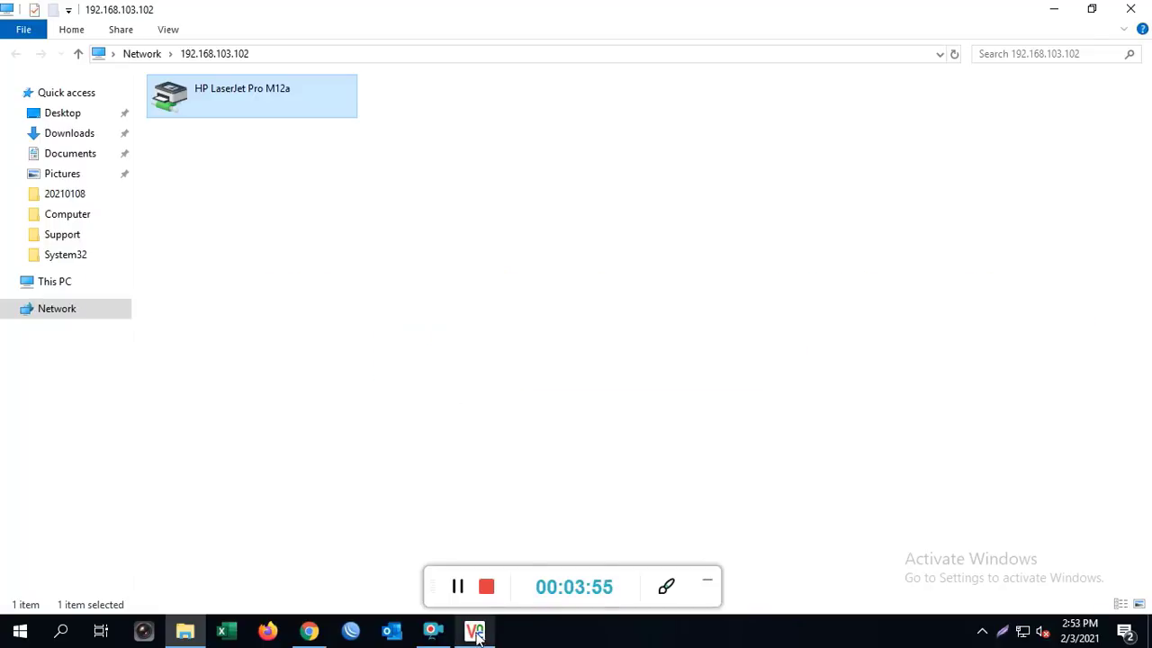
Launch Task Scheduler from the remote PC's Control Panel Administrative Tools
{"action": "key", "text": "alt+Tab"}
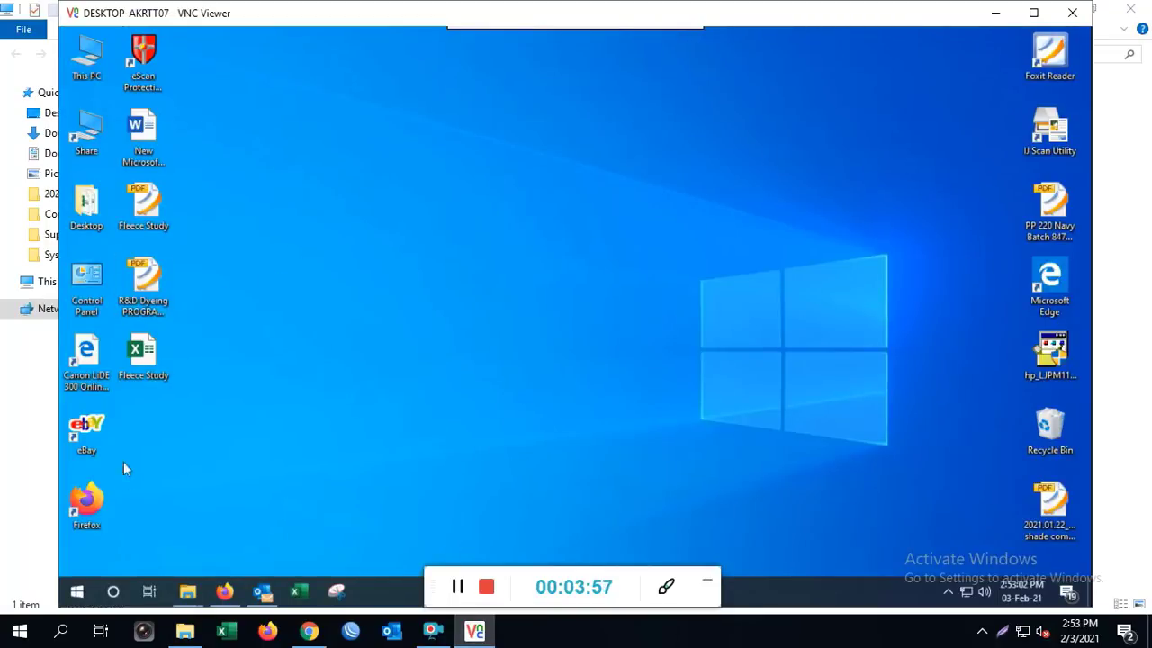
{"action": "double_click", "coordinate": [103, 298]}
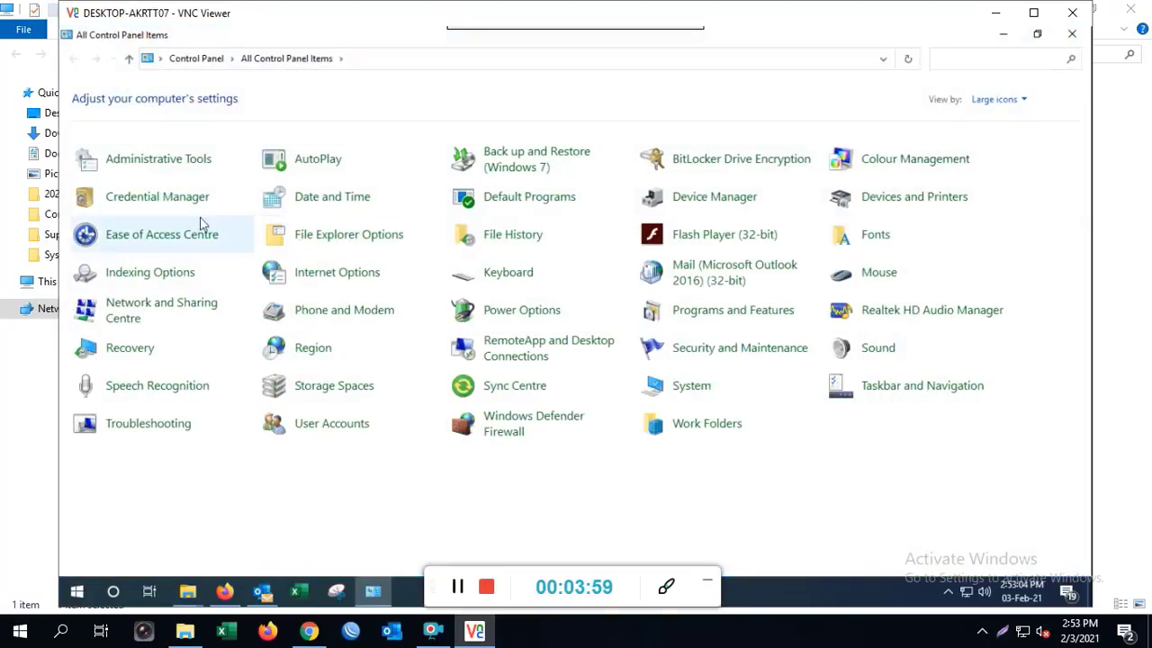
{"action": "left_click", "coordinate": [156, 169]}
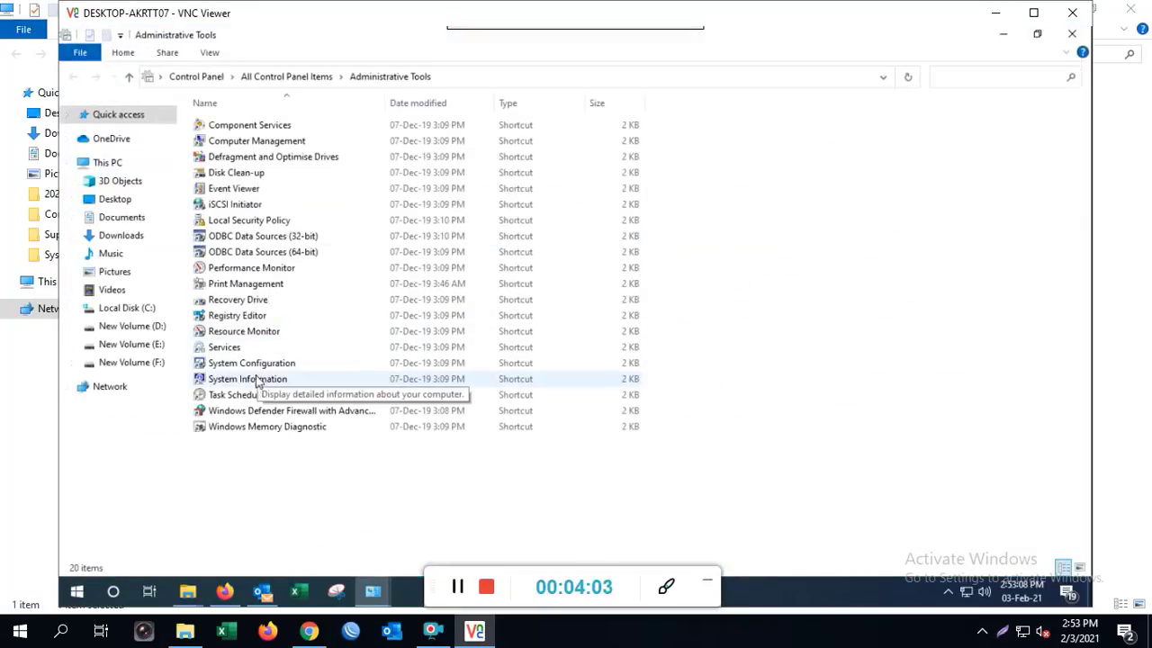
{"action": "double_click", "coordinate": [252, 399]}
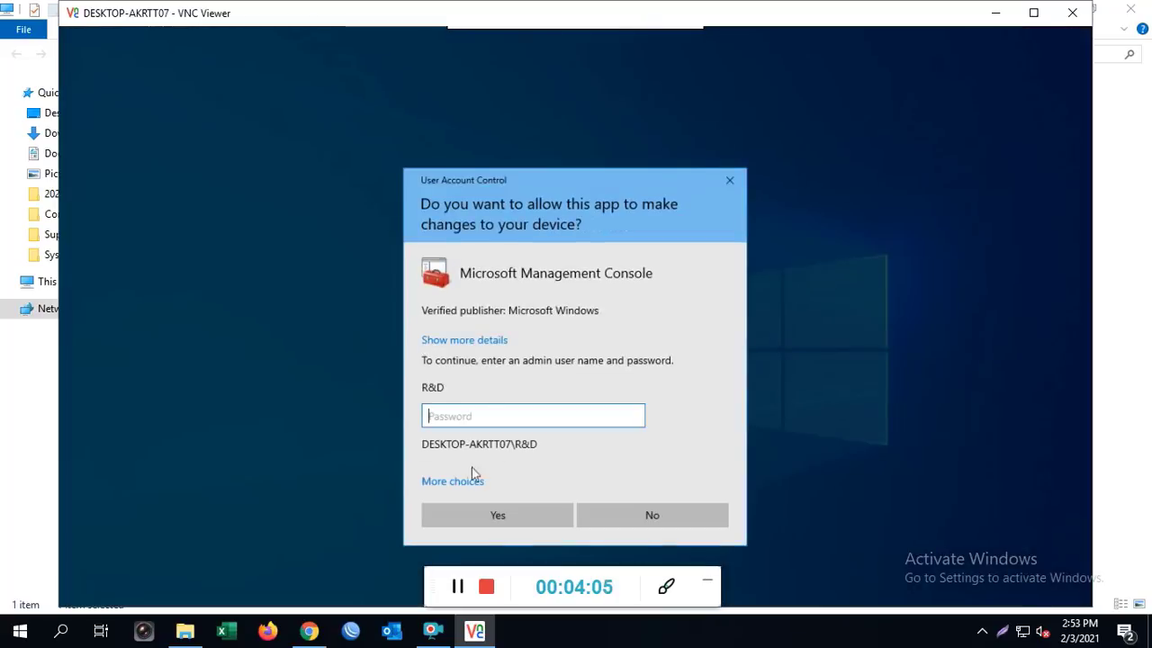
Approve the launch with the Administrator account and its password
{"action": "left_click", "coordinate": [470, 479]}
{"action": "left_click", "coordinate": [528, 529]}
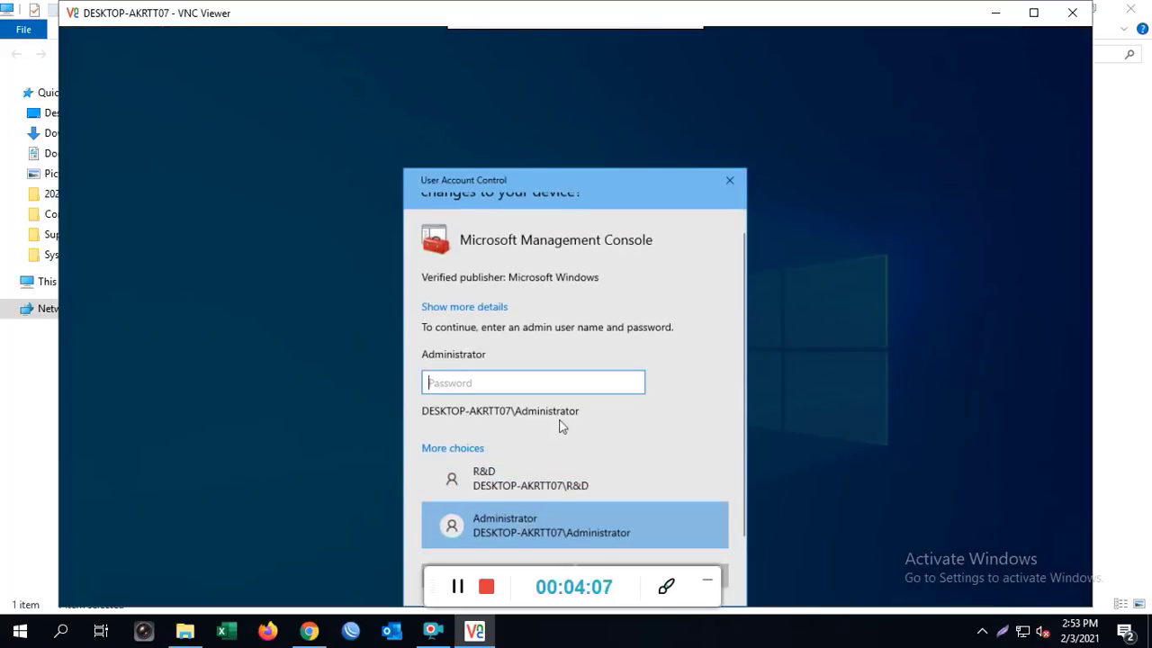
{"action": "type", "text": "**********"}
{"action": "key", "text": "Return"}
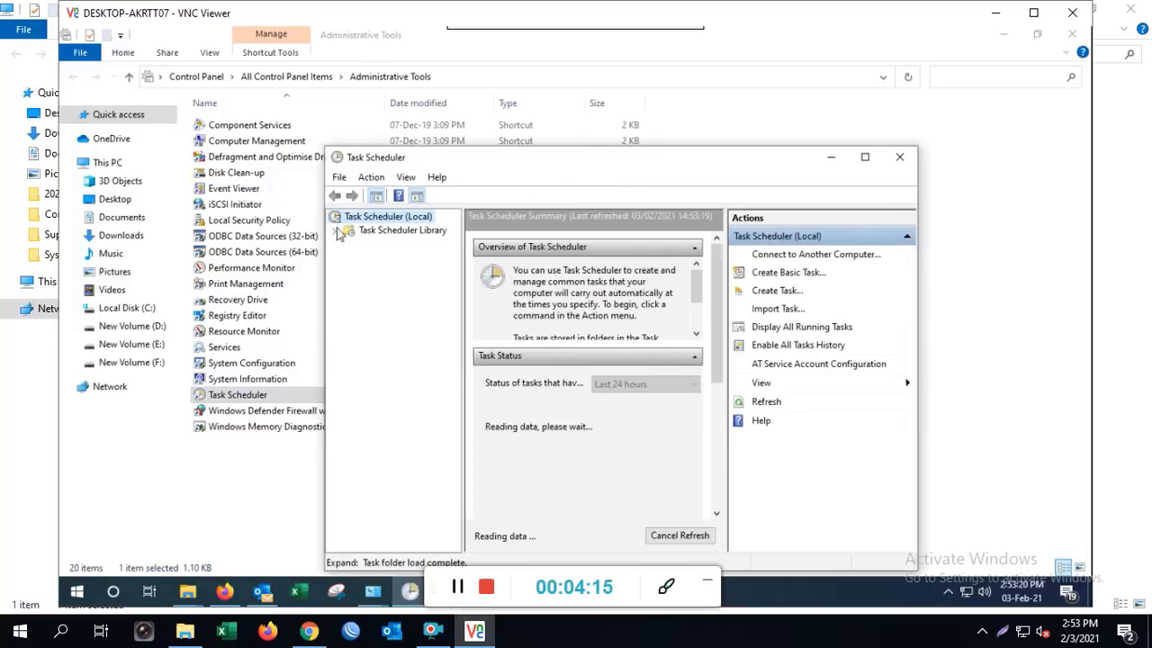
Show the Task Scheduler Library's tasks in a maximized window and start Create Basic Task
{"action": "left_click", "coordinate": [334, 230]}
{"action": "left_click", "coordinate": [379, 232]}
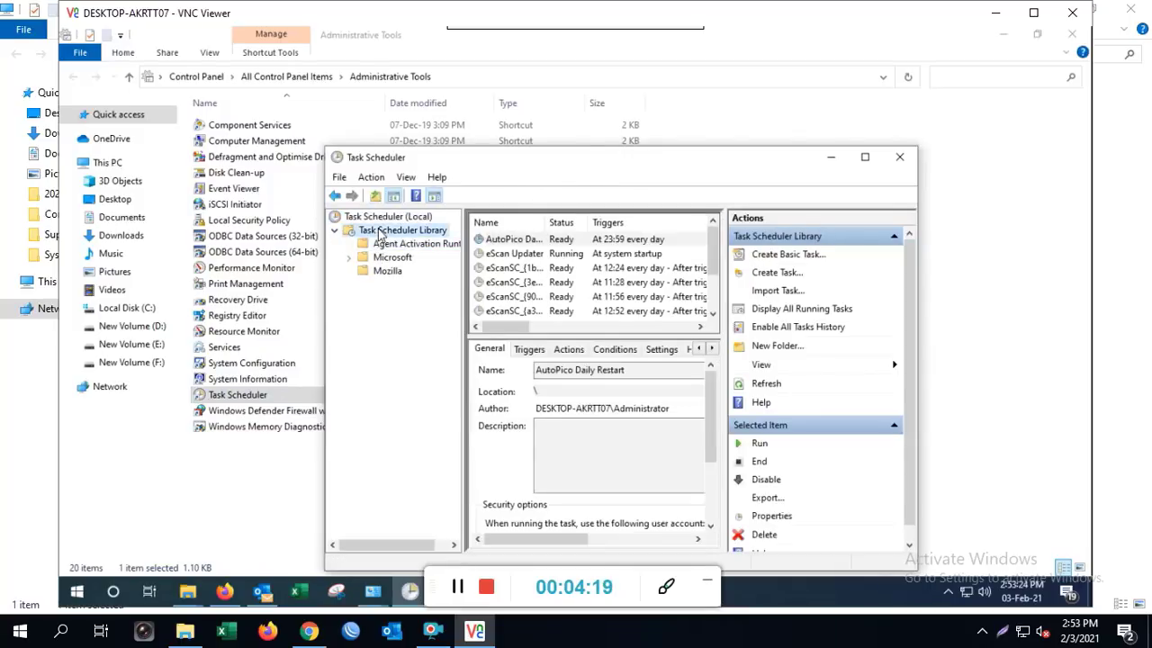
{"action": "left_click", "coordinate": [866, 157]}
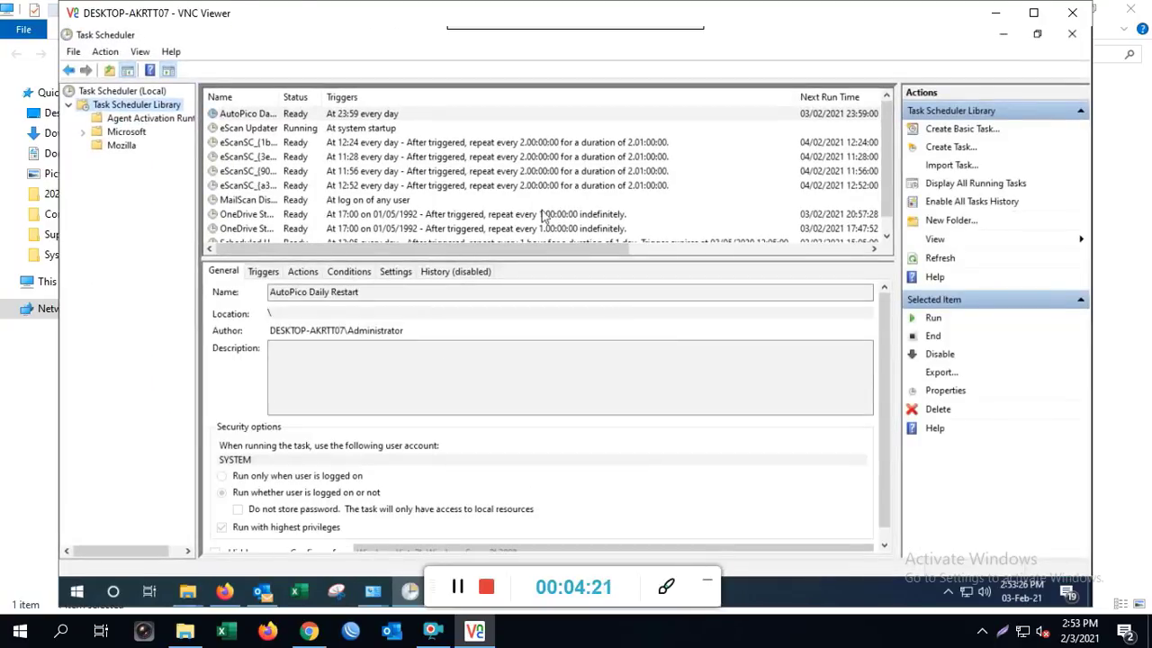
{"action": "scroll", "coordinate": [542, 207], "scroll_direction": "down", "scroll_amount": 1}
{"action": "scroll", "coordinate": [538, 205], "scroll_direction": "up", "scroll_amount": 1}
{"action": "scroll", "coordinate": [538, 205], "scroll_direction": "down", "scroll_amount": 1}
{"action": "scroll", "coordinate": [538, 205], "scroll_direction": "up", "scroll_amount": 1}
{"action": "scroll", "coordinate": [412, 162], "scroll_direction": "down", "scroll_amount": 1}
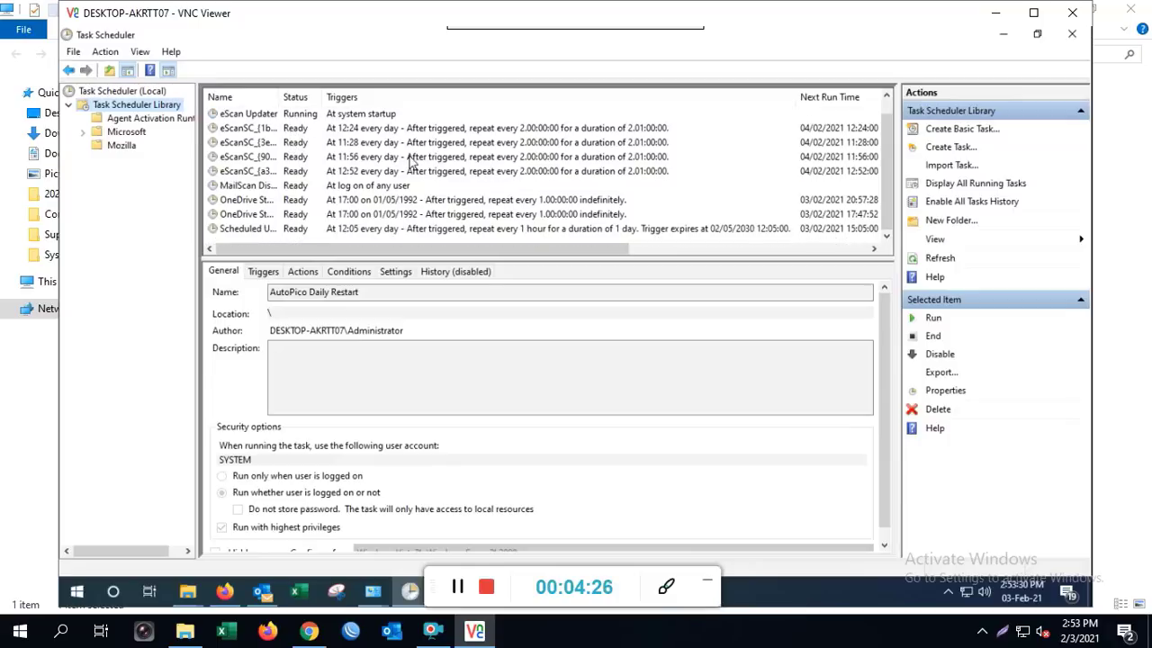
{"action": "left_click", "coordinate": [941, 131]}
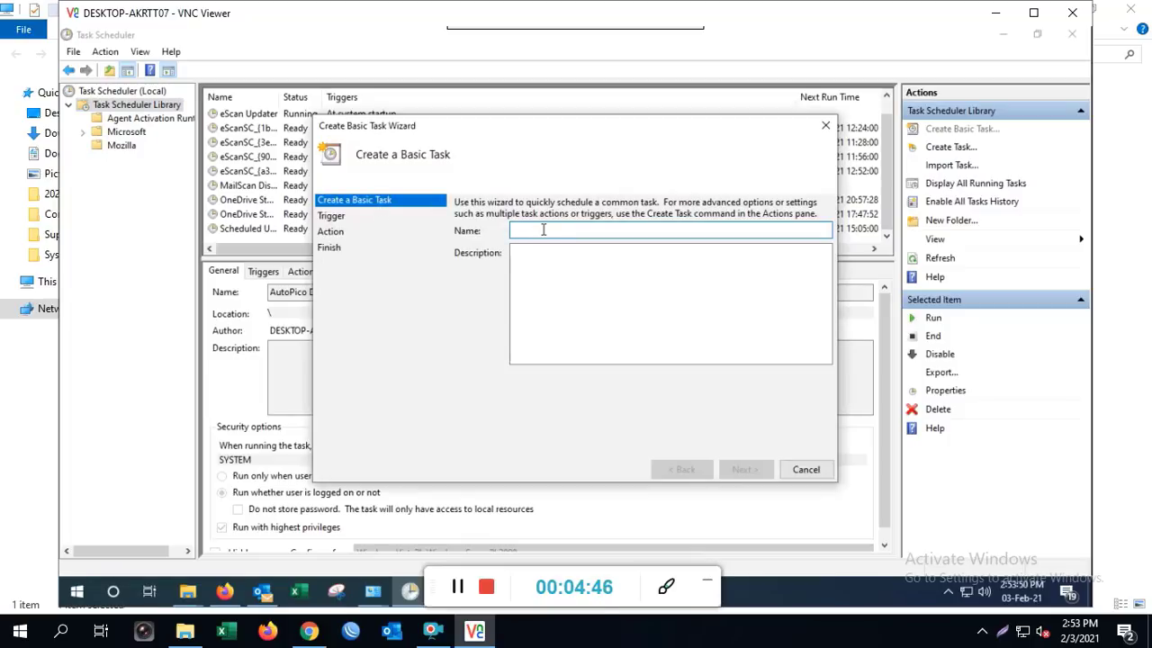
Name the basic task Printer, then back out and cancel the basic task wizard
{"action": "type", "text": "Printer"}
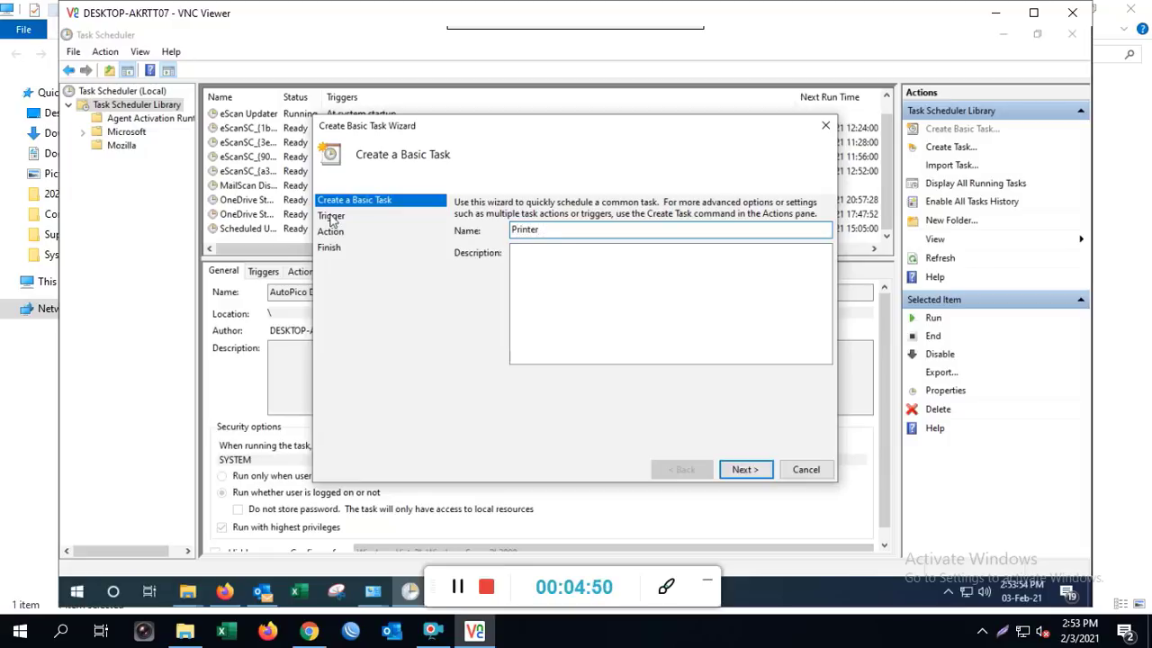
{"action": "left_click", "coordinate": [741, 468]}
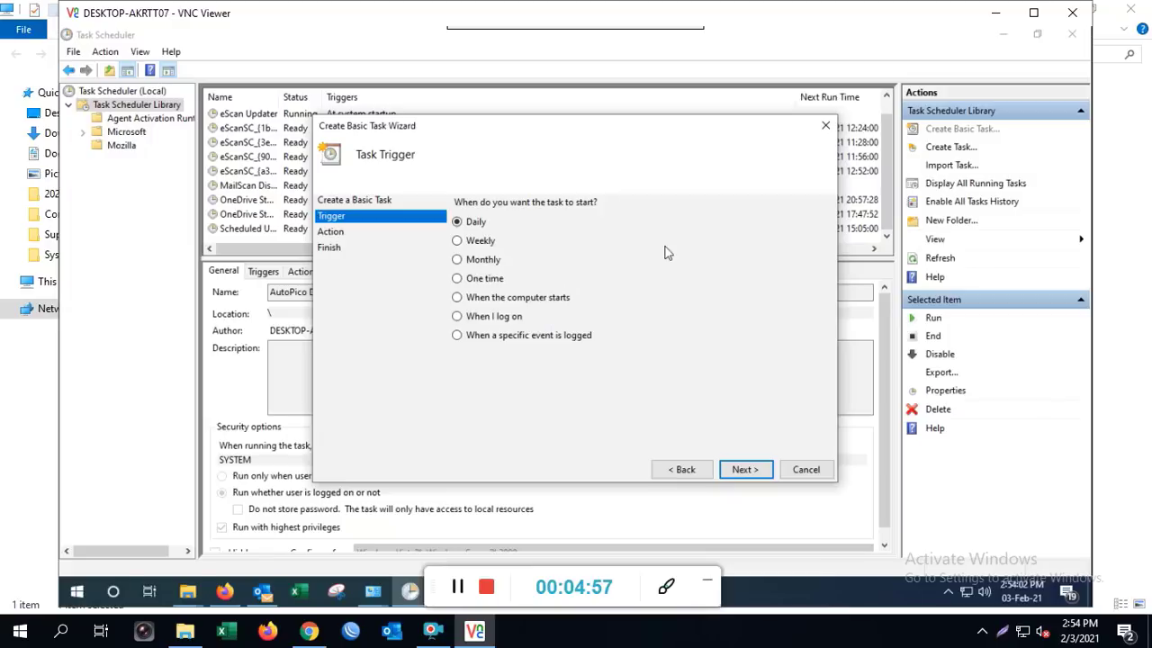
{"action": "left_click", "coordinate": [683, 469]}
{"action": "left_click", "coordinate": [804, 470]}
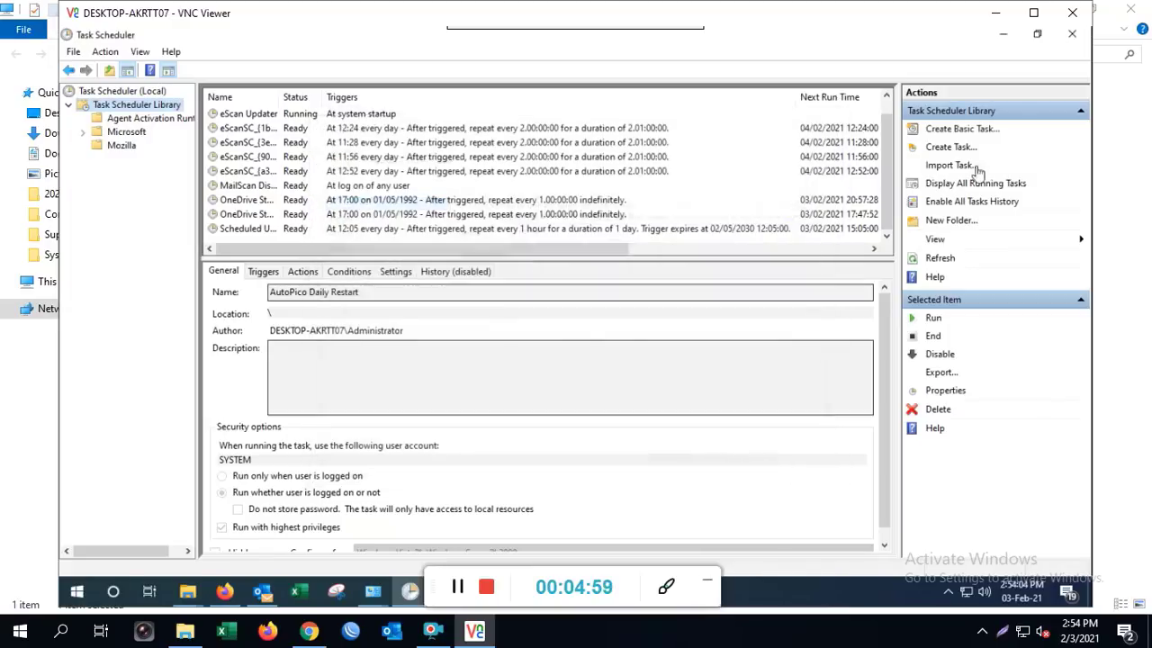
Create a full task named Printer that runs whether the user is logged on or not
{"action": "left_click", "coordinate": [951, 147]}
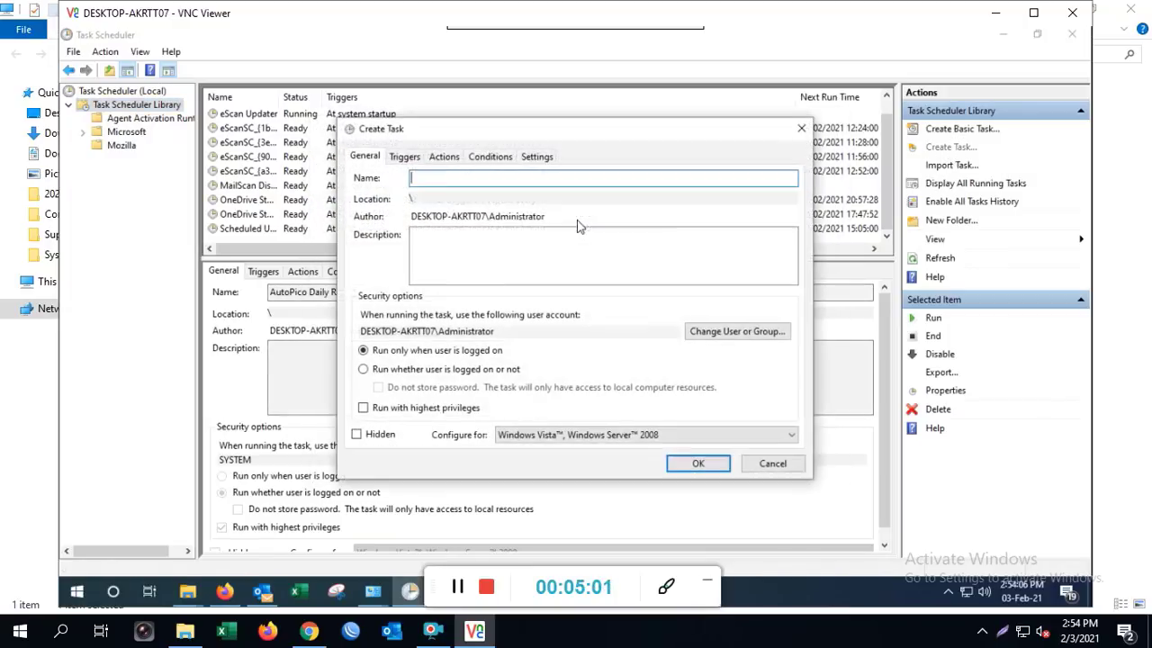
{"action": "type", "text": "Pr"}
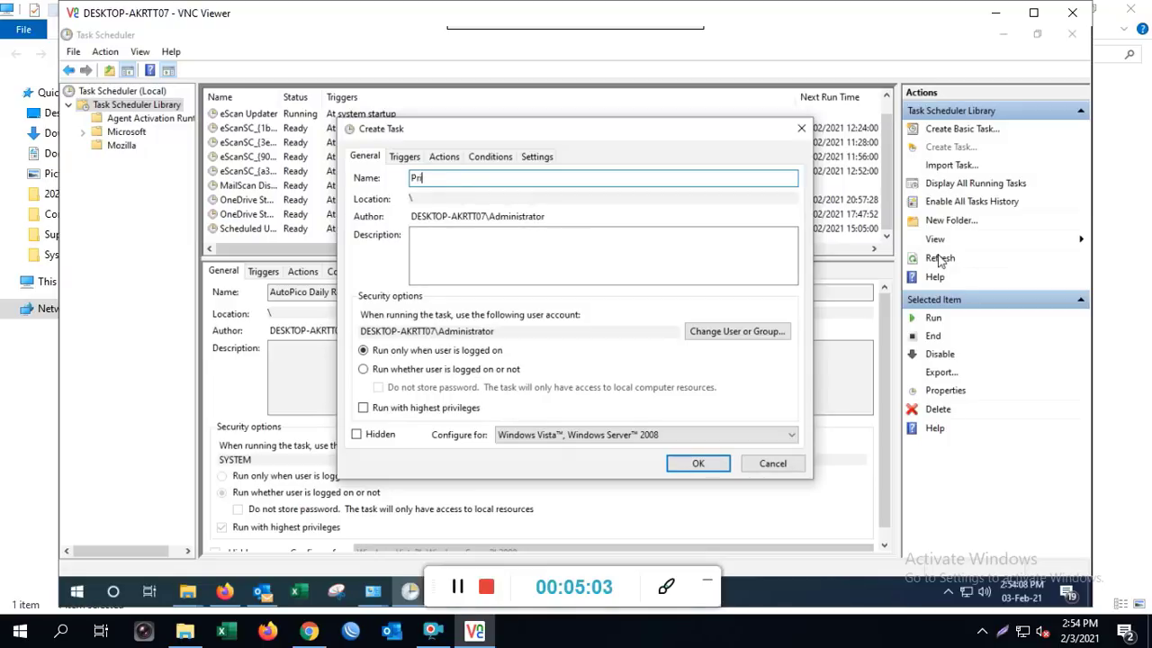
{"action": "type", "text": "inter"}
{"action": "left_click", "coordinate": [402, 370]}
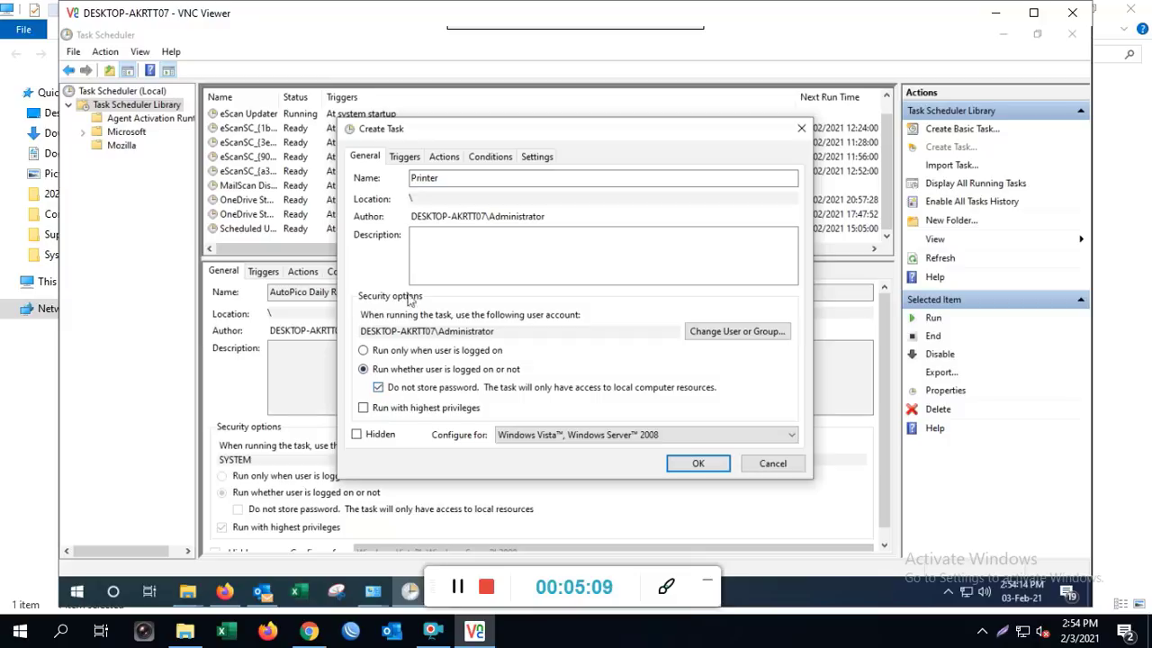
{"action": "left_click", "coordinate": [405, 156]}
{"action": "left_click", "coordinate": [385, 428]}
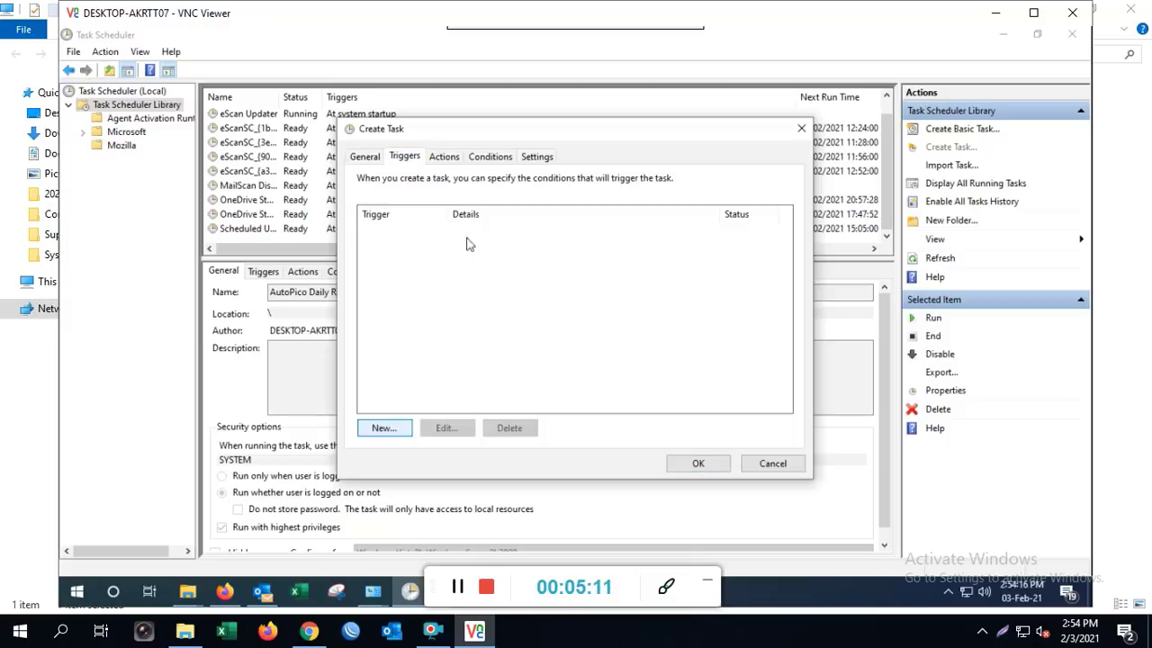
Make the trigger daily, repeating every 5 minutes, with a 30-minute random delay
{"action": "left_click", "coordinate": [396, 202]}
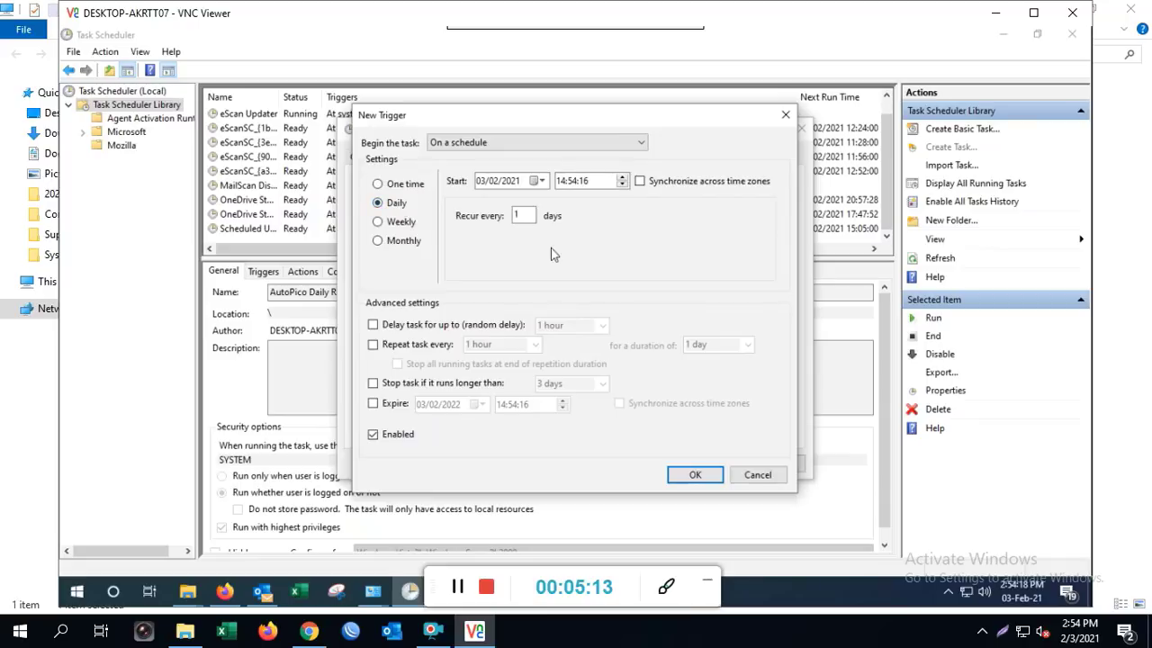
{"action": "left_click", "coordinate": [441, 326]}
{"action": "left_click", "coordinate": [560, 325]}
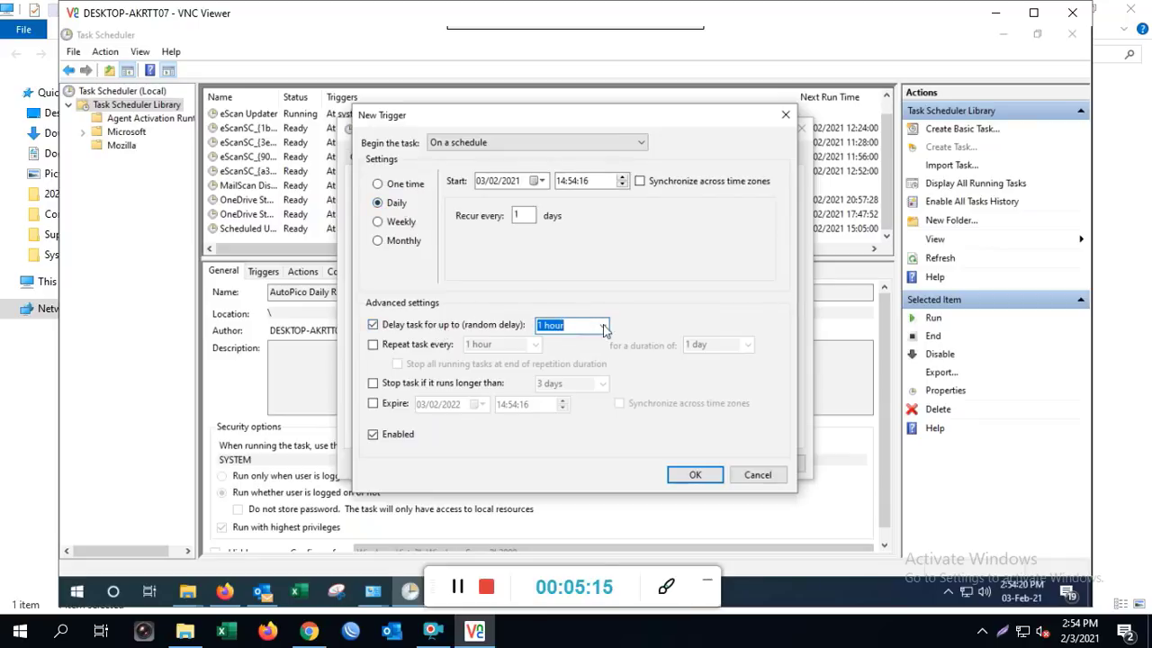
{"action": "left_click", "coordinate": [602, 326]}
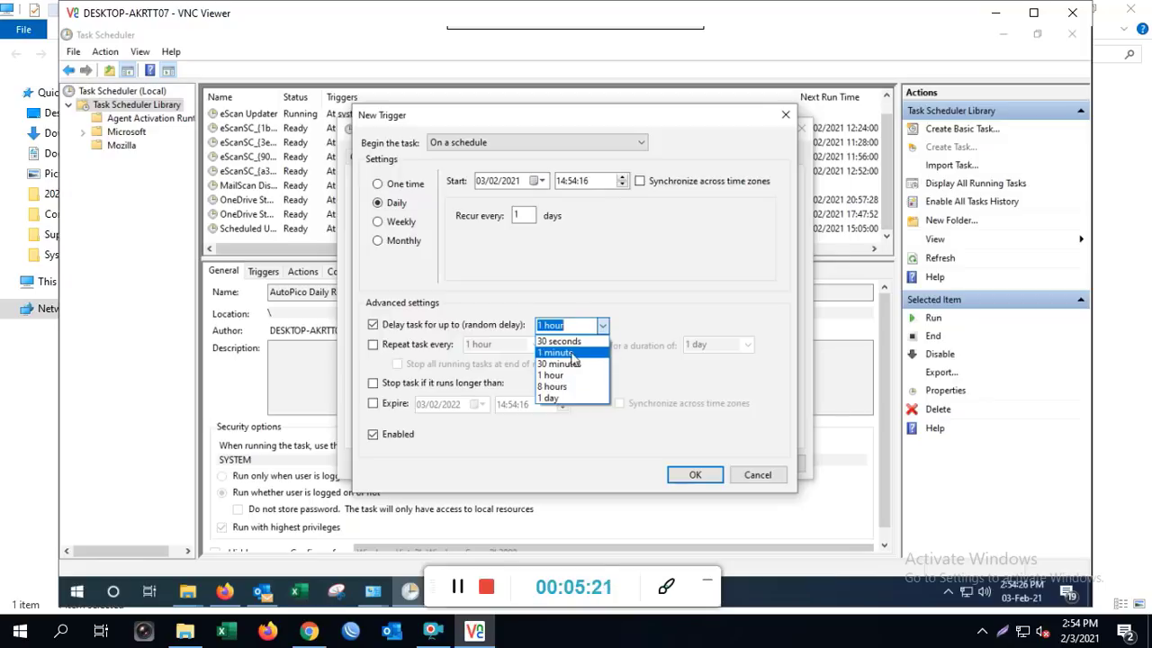
{"action": "left_click", "coordinate": [560, 363]}
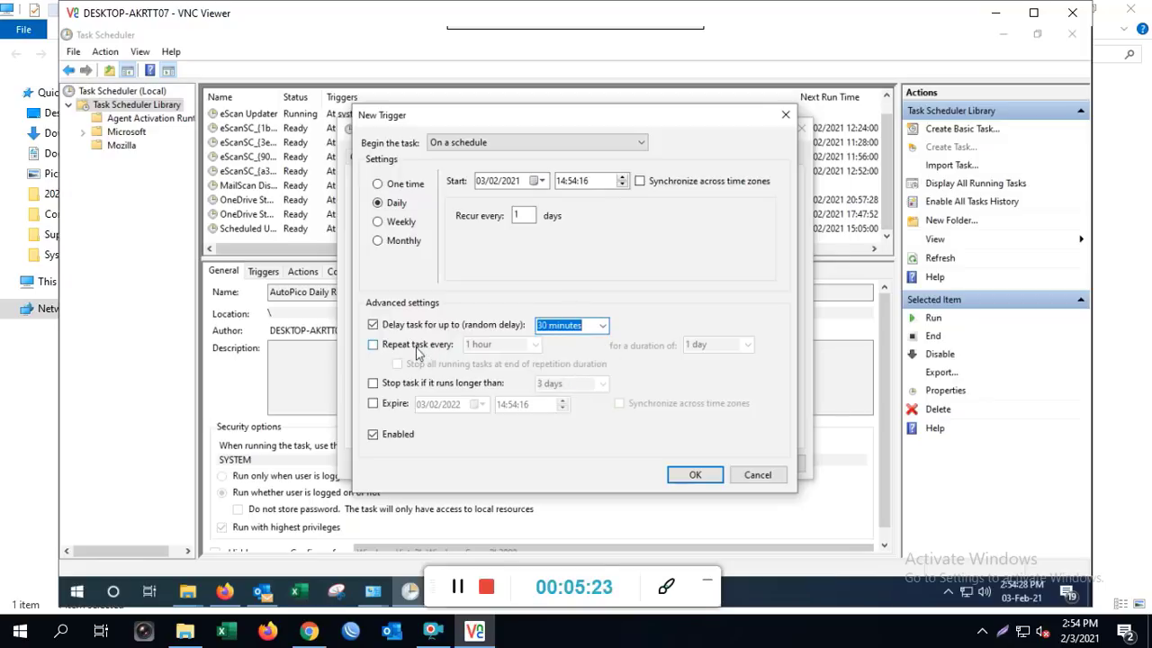
{"action": "left_click", "coordinate": [417, 350]}
{"action": "left_click", "coordinate": [536, 345]}
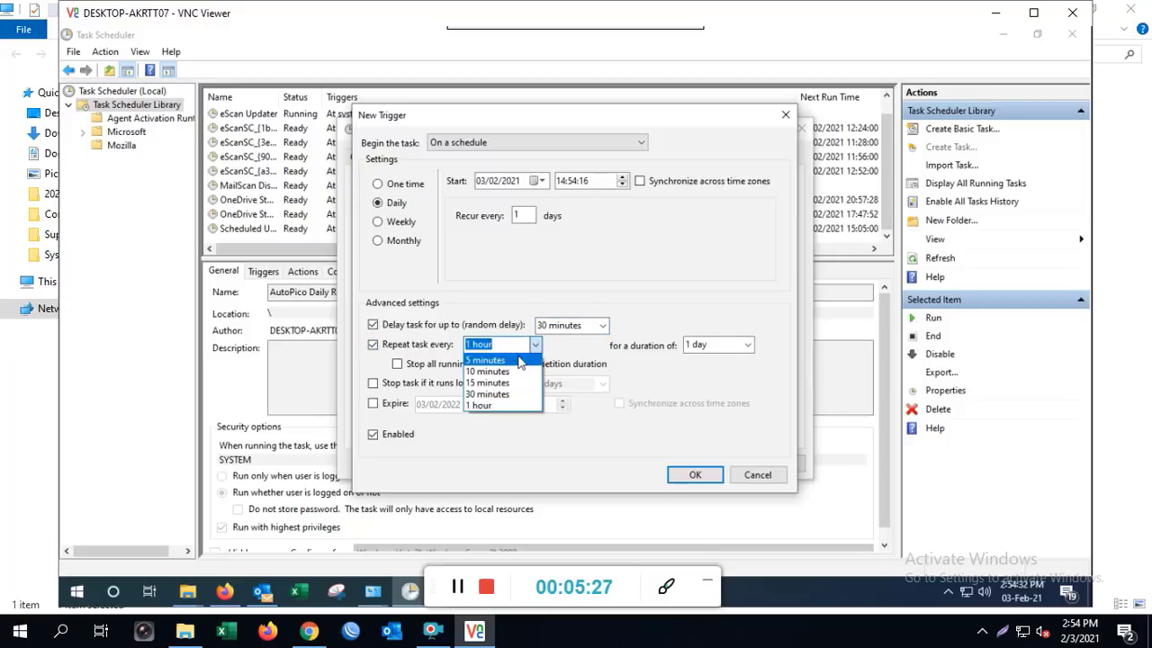
{"action": "left_click", "coordinate": [519, 361]}
Turn off the random start delay and save the trigger
{"action": "left_click", "coordinate": [602, 326]}
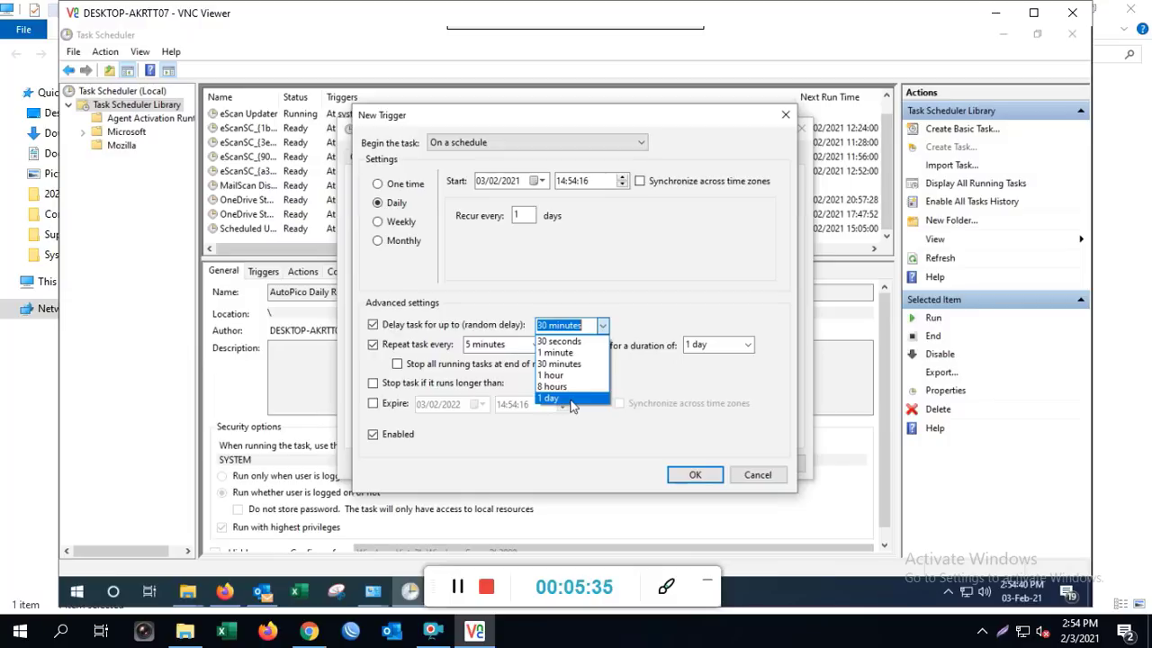
{"action": "left_click", "coordinate": [445, 329]}
{"action": "left_click", "coordinate": [600, 325]}
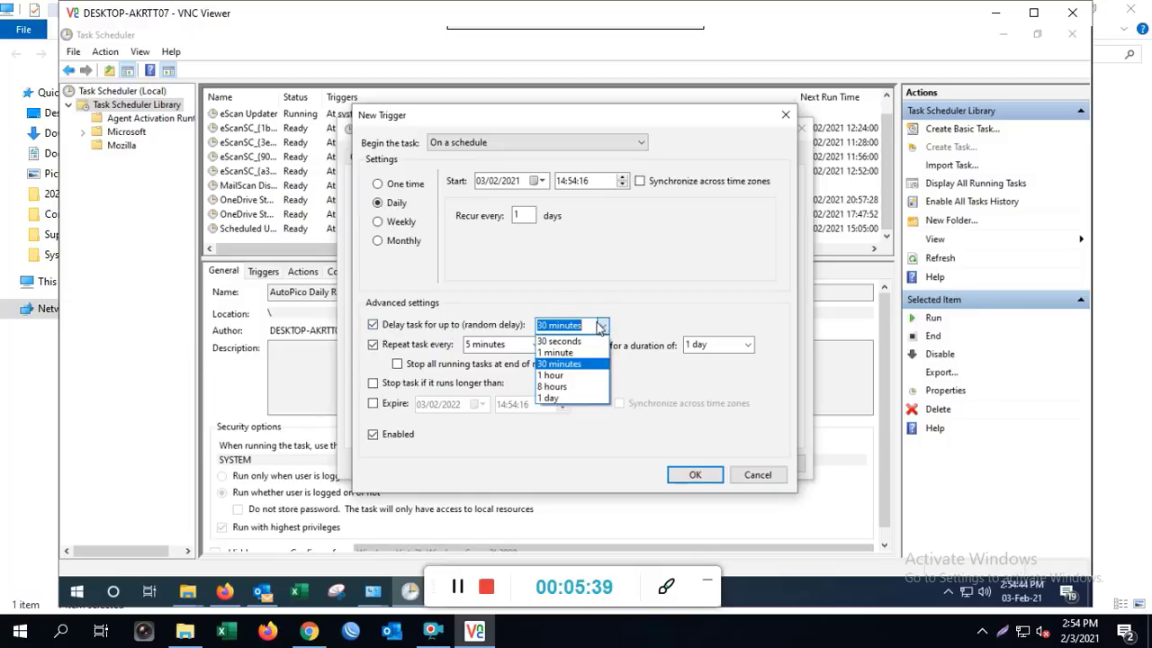
{"action": "left_click", "coordinate": [451, 329]}
{"action": "left_click", "coordinate": [396, 327]}
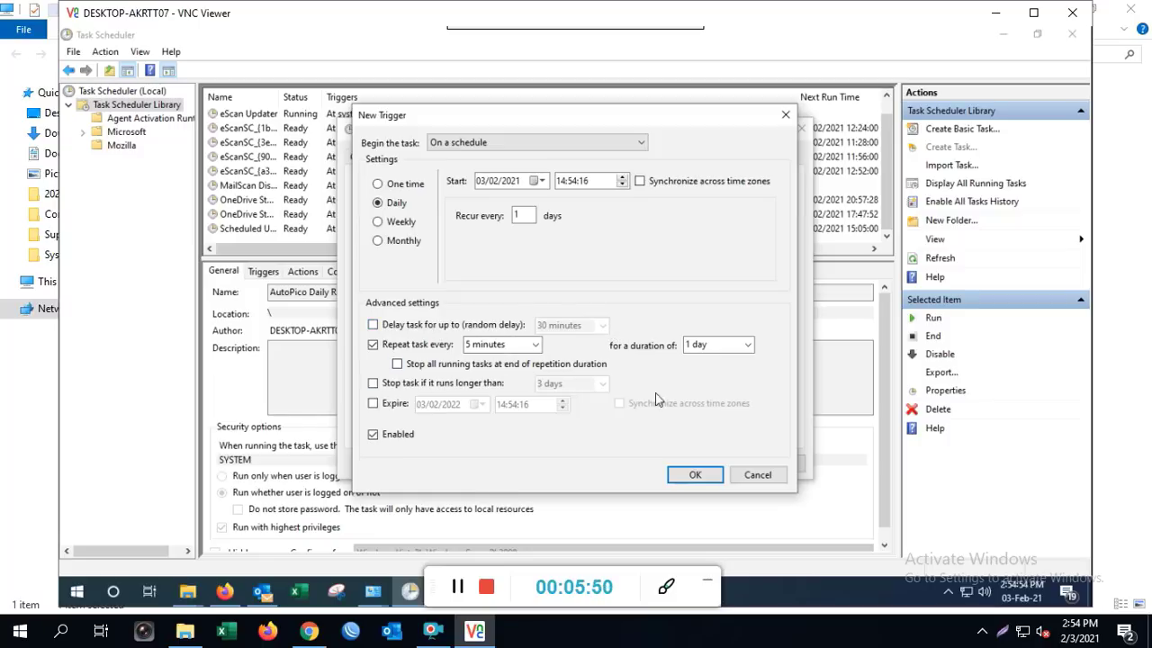
{"action": "left_click", "coordinate": [709, 476]}
{"action": "left_click", "coordinate": [442, 156]}
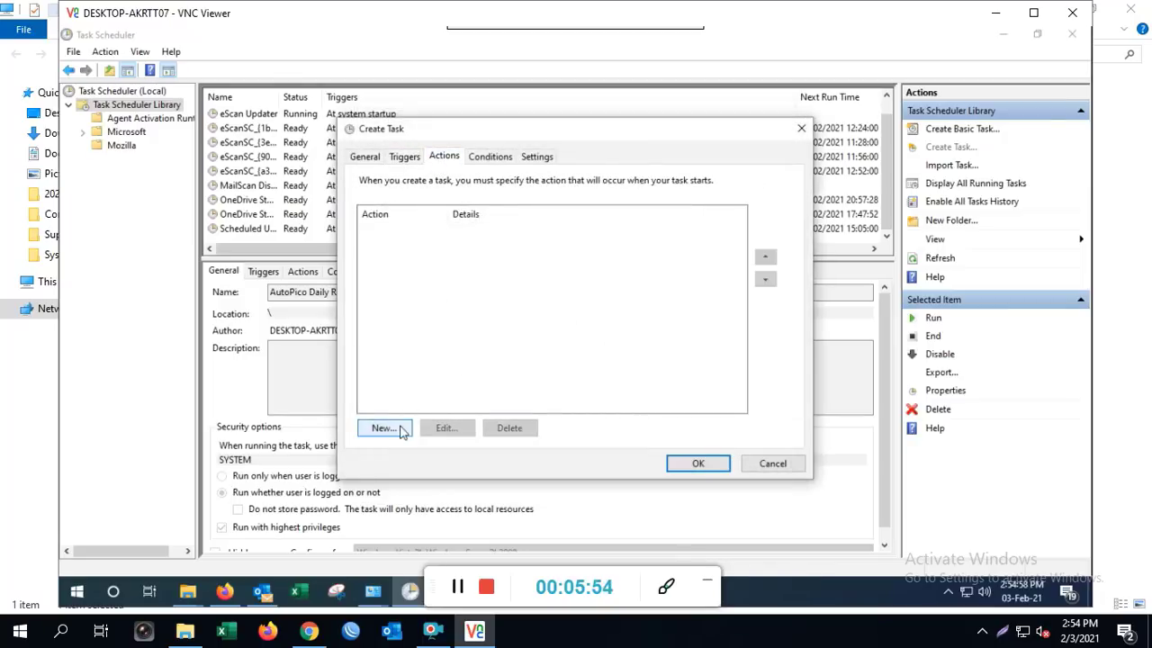
Add an action running NET with arguments STOP "Printer Spooler"
{"action": "left_click", "coordinate": [399, 428]}
{"action": "left_click", "coordinate": [476, 235]}
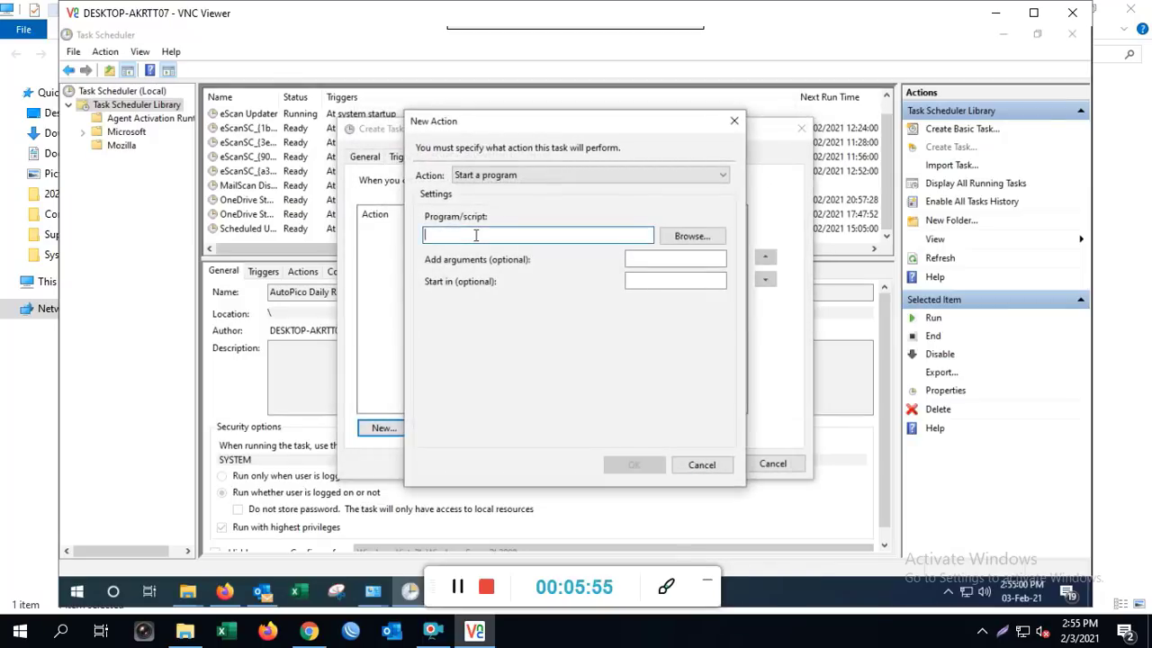
{"action": "type", "text": "NET"}
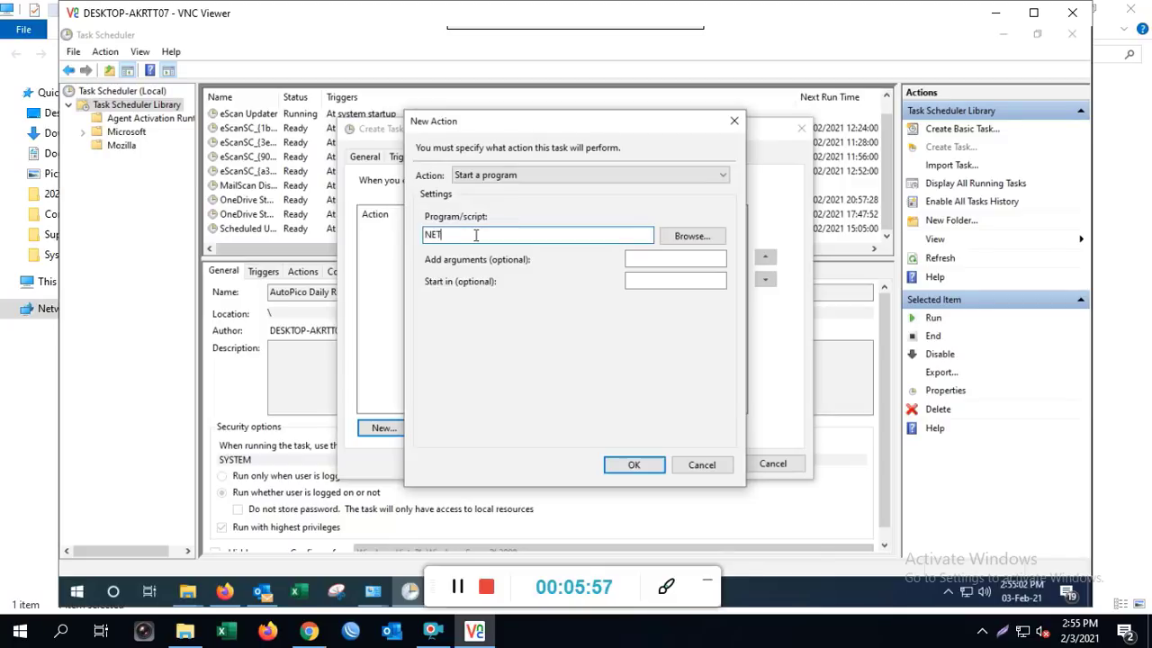
{"action": "key", "text": "Tab"}
{"action": "key", "text": "Tab"}
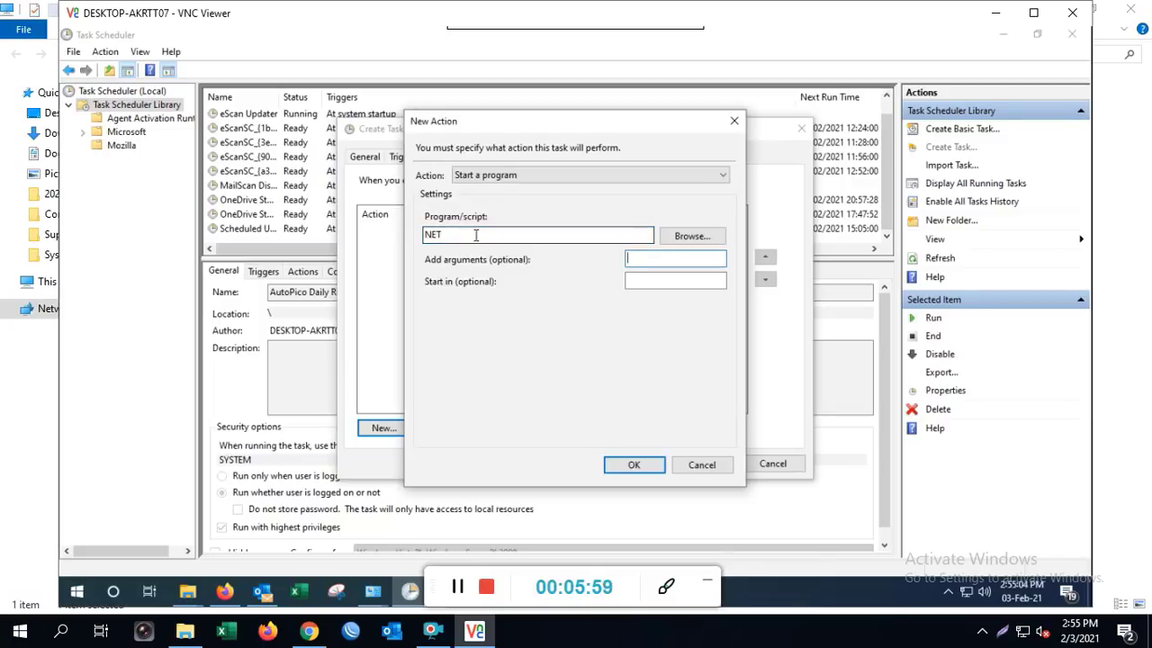
{"action": "type", "text": "STOP \"\"Printer Sp"}
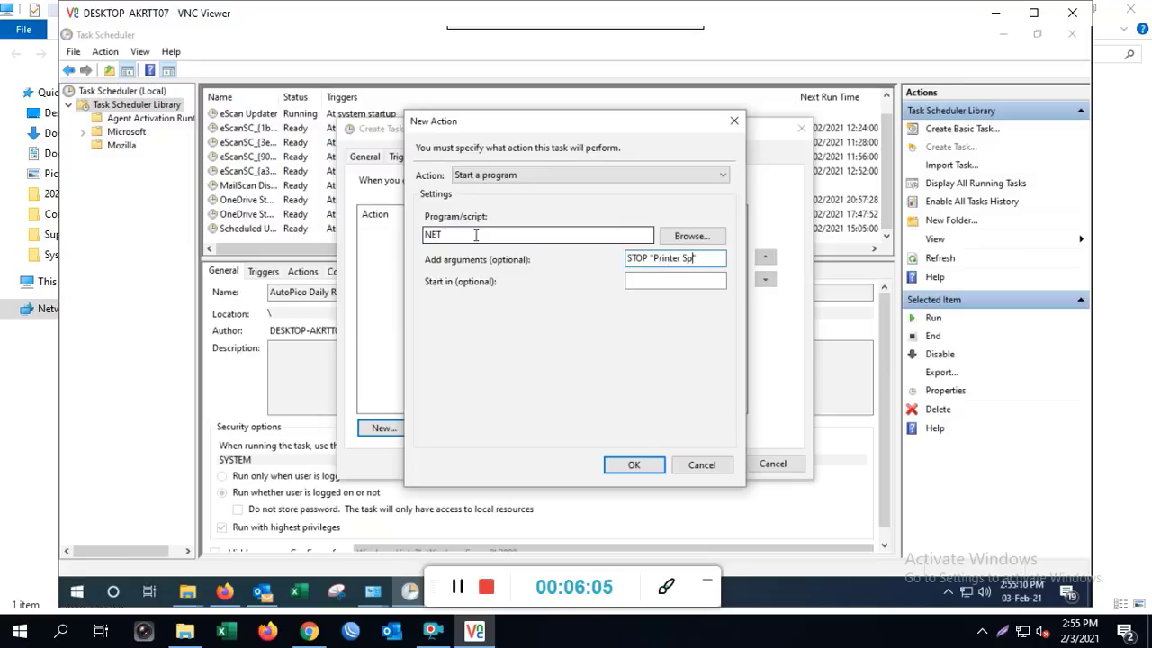
{"action": "type", "text": "ooler"}
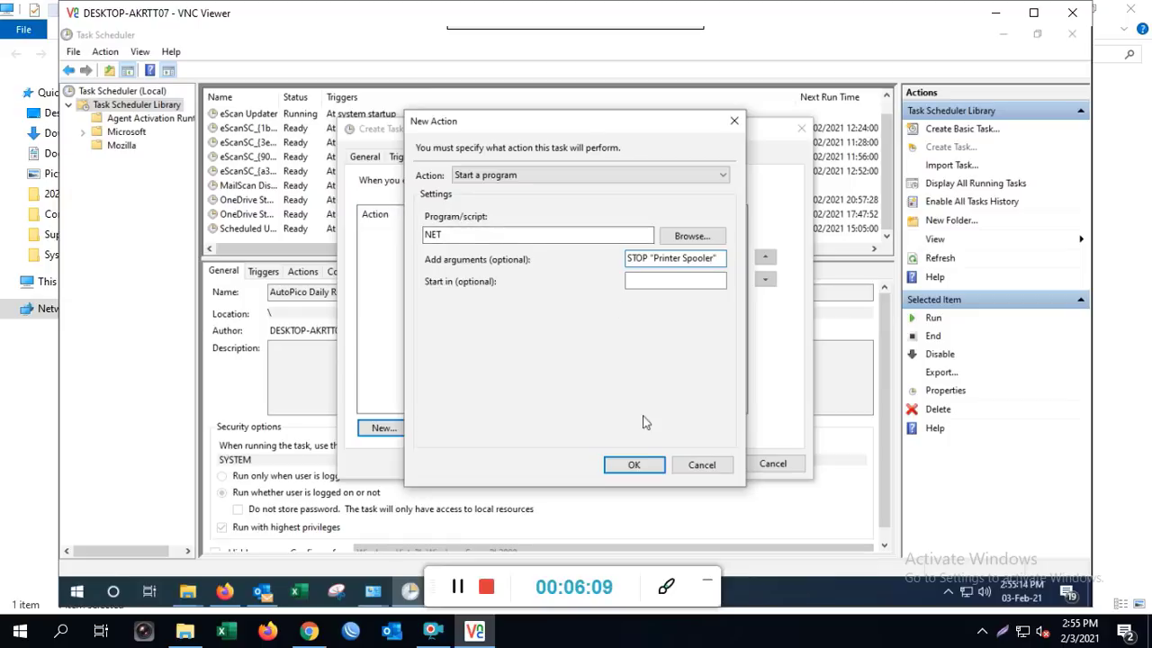
{"action": "left_click", "coordinate": [621, 464]}
Begin a second NET action, starting to enter START "Printer Spooler" as its arguments
{"action": "left_click", "coordinate": [400, 430]}
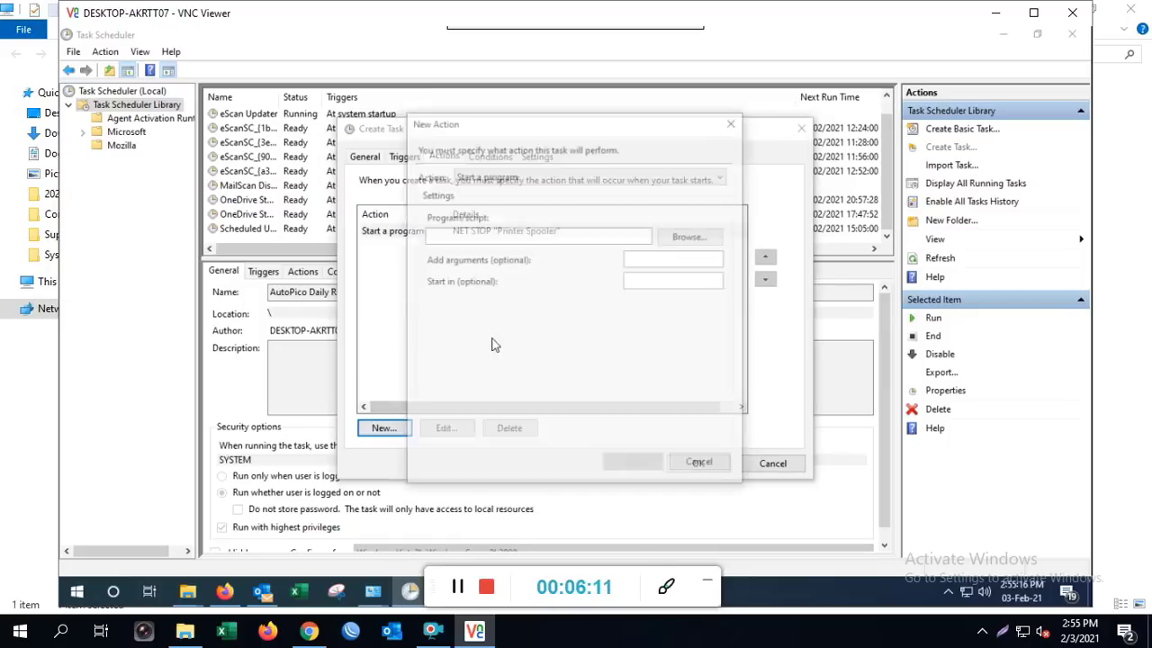
{"action": "left_click", "coordinate": [503, 234]}
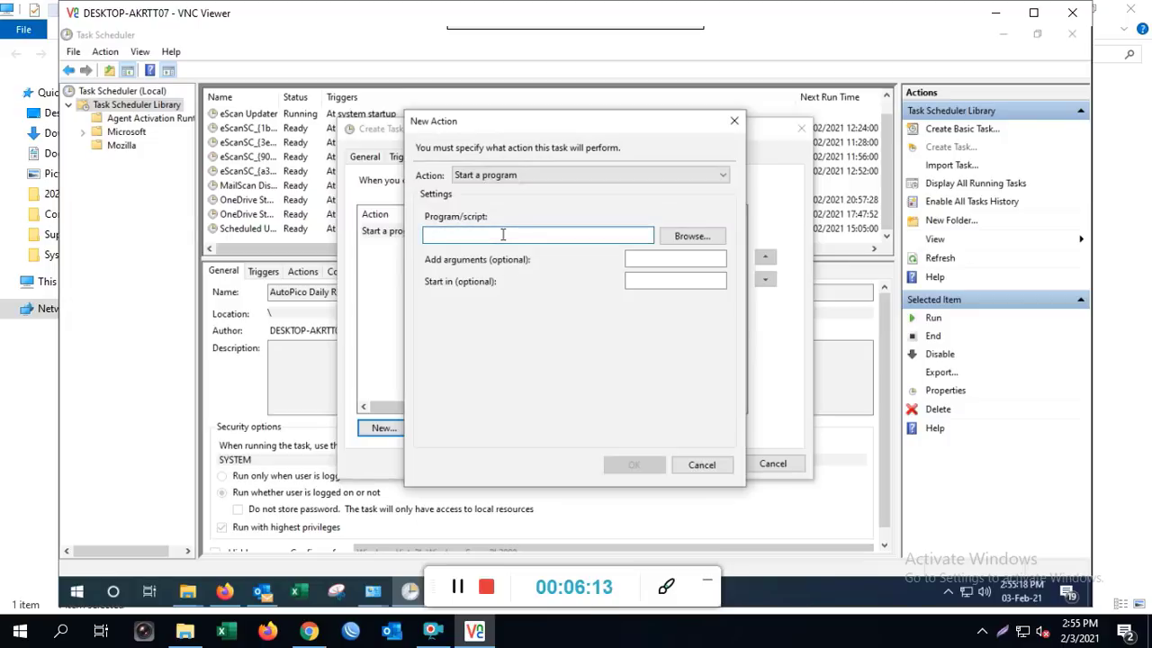
{"action": "type", "text": "NET"}
{"action": "key", "text": "Tab"}
{"action": "key", "text": "Tab"}
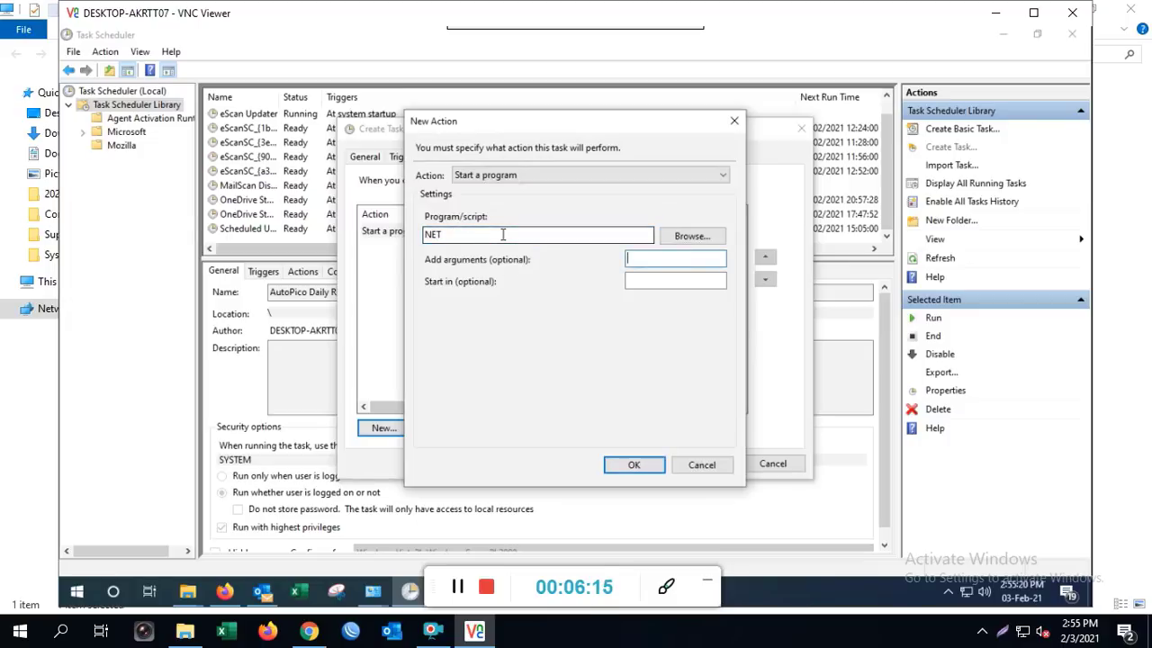
Add the NET START "Print Spooler" action to the Printer task
{"action": "type", "text": "START \""}
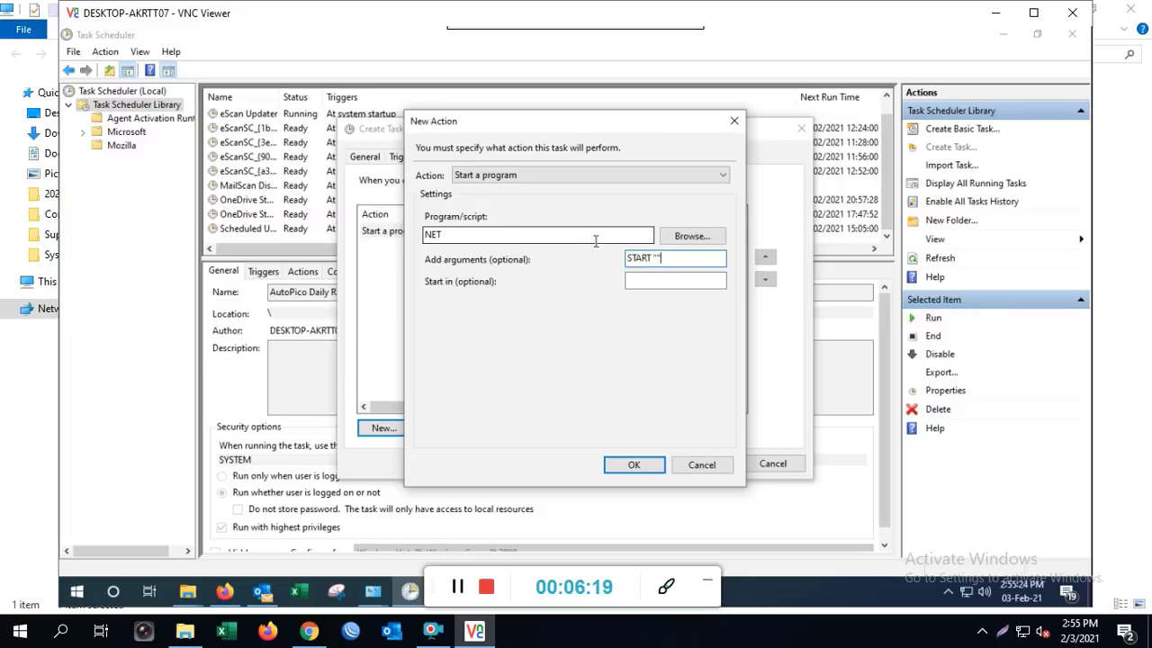
Begin a second NET action, starting to enter START "Printer Spooler" as its arguments
Add the NET START "Print Spooler" action to the Printer task
{"action": "type", "text": " \"\""}
{"action": "key", "text": "Left"}
{"action": "type", "text": "\"Print Spool"}
{"action": "left_click", "coordinate": [646, 465]}
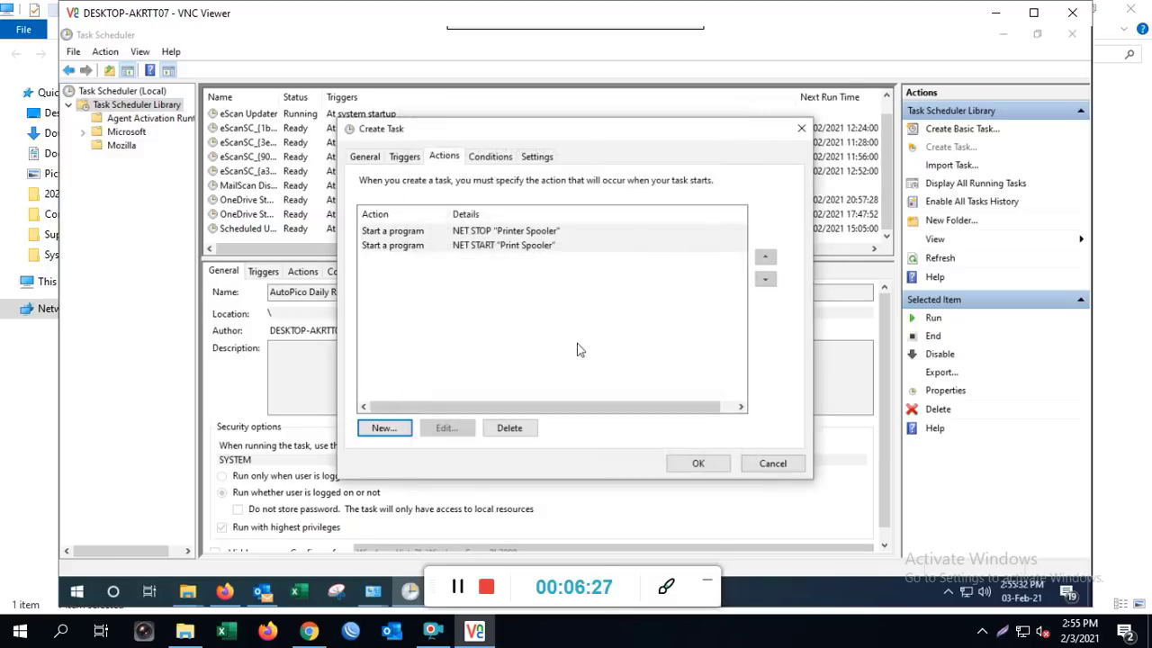
Correct the NET STOP action's argument to "Print Spooler" and save the Printer task
{"action": "left_click", "coordinate": [527, 236]}
{"action": "left_click", "coordinate": [461, 426]}
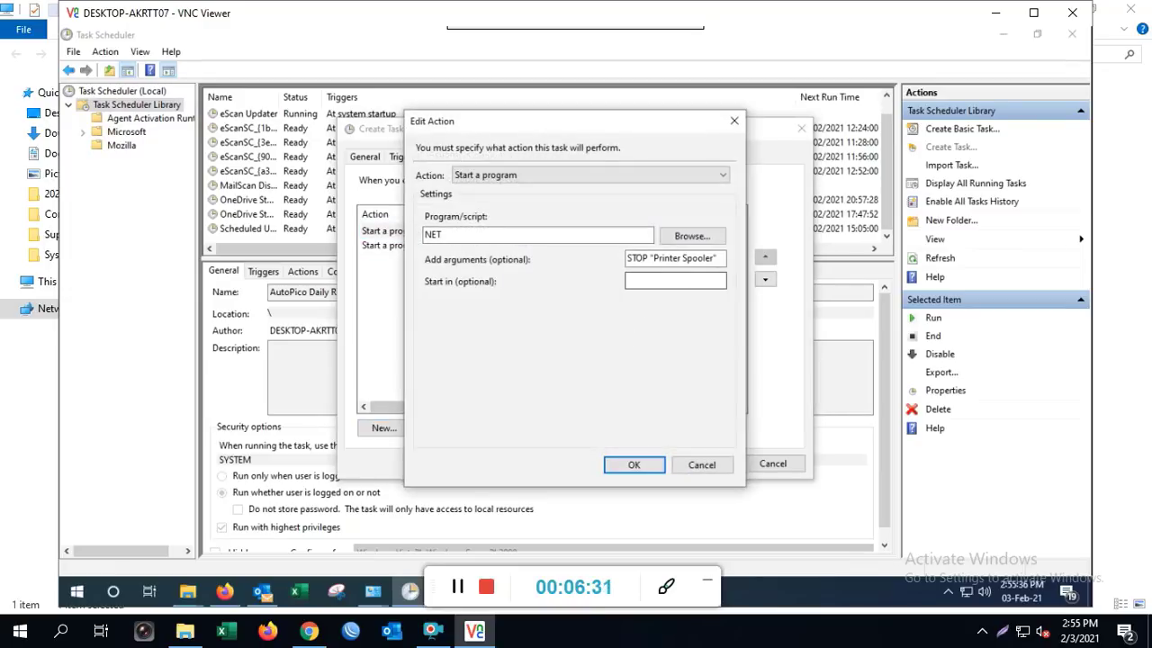
{"action": "left_click", "coordinate": [679, 258]}
{"action": "key", "text": "BackSpace"}
{"action": "key", "text": "BackSpace"}
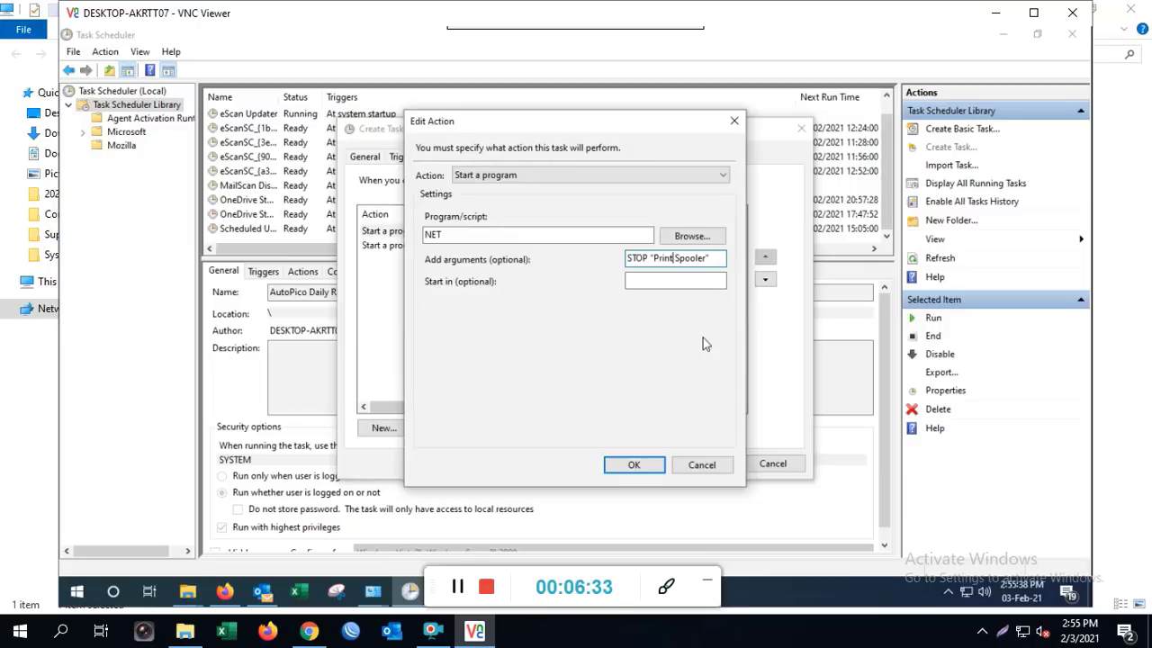
{"action": "left_click", "coordinate": [634, 464]}
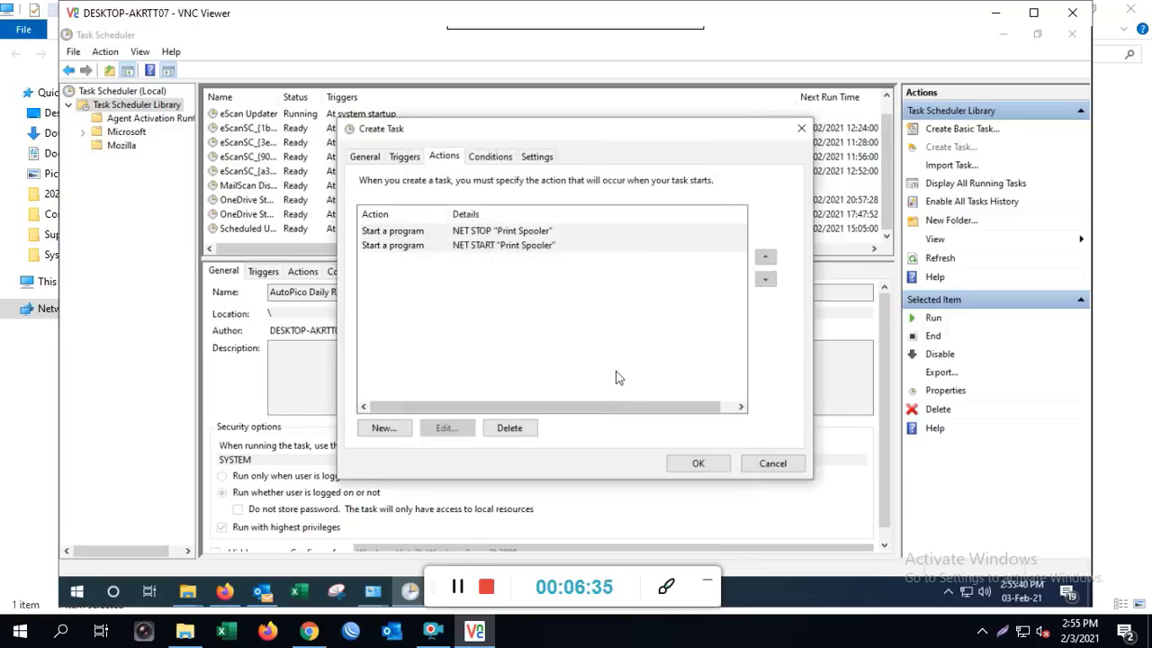
{"action": "left_click", "coordinate": [696, 463]}
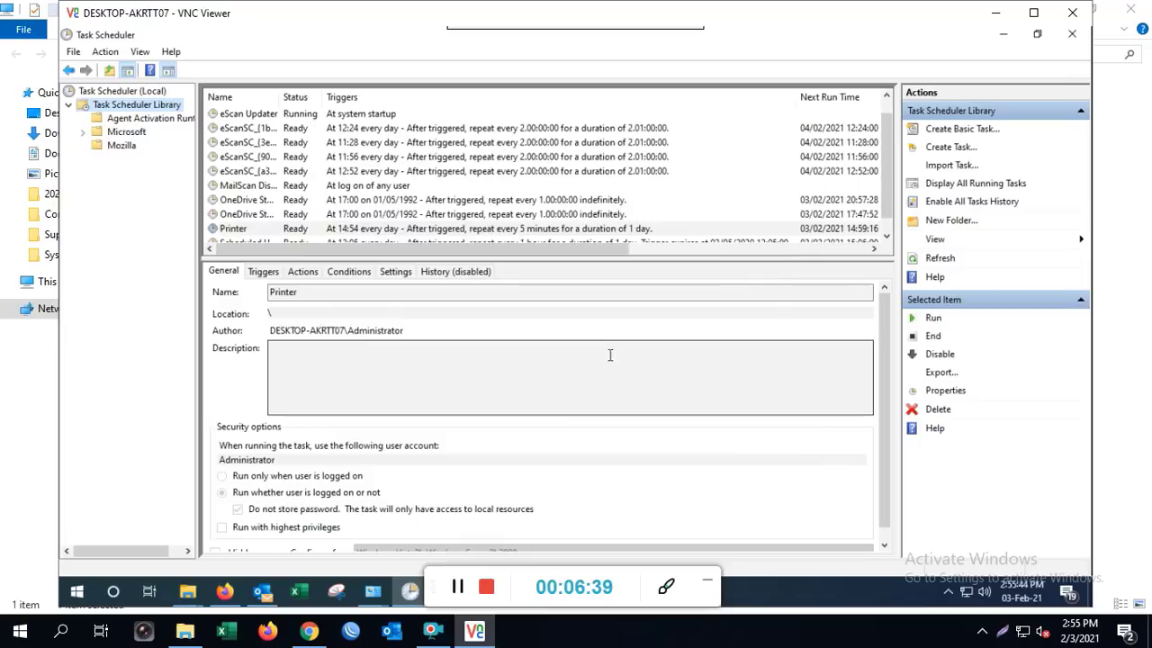
Select the Printer task, close Administrative Tools and open Devices and Printers
{"action": "scroll", "coordinate": [454, 221], "scroll_direction": "down", "scroll_amount": 1}
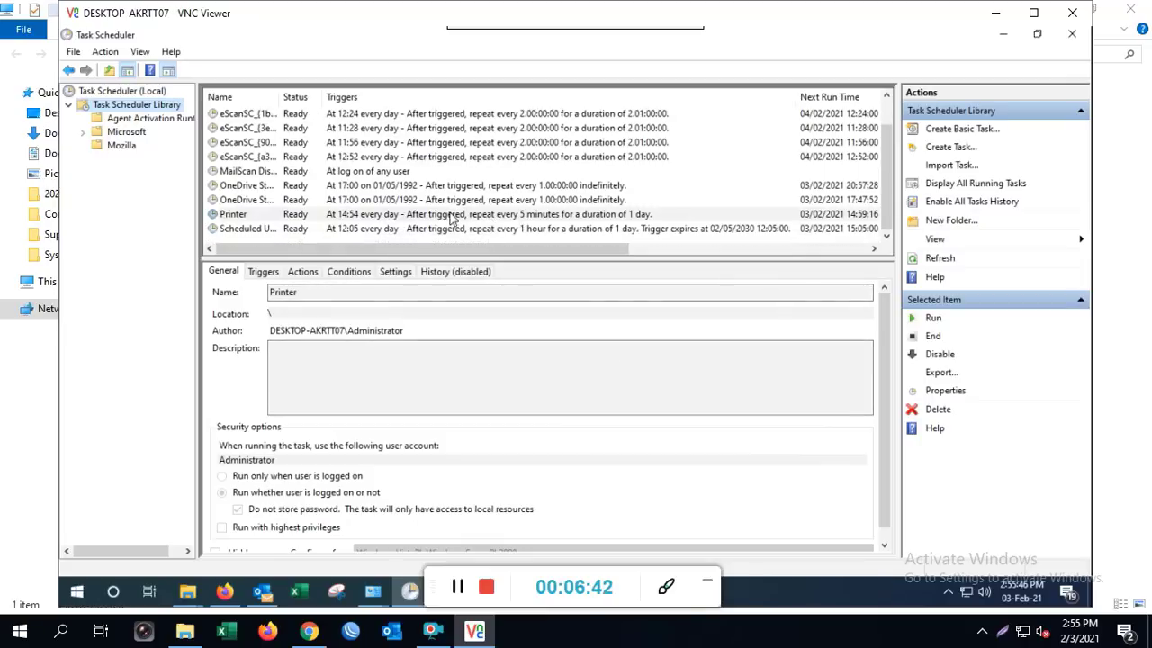
{"action": "left_click", "coordinate": [251, 217]}
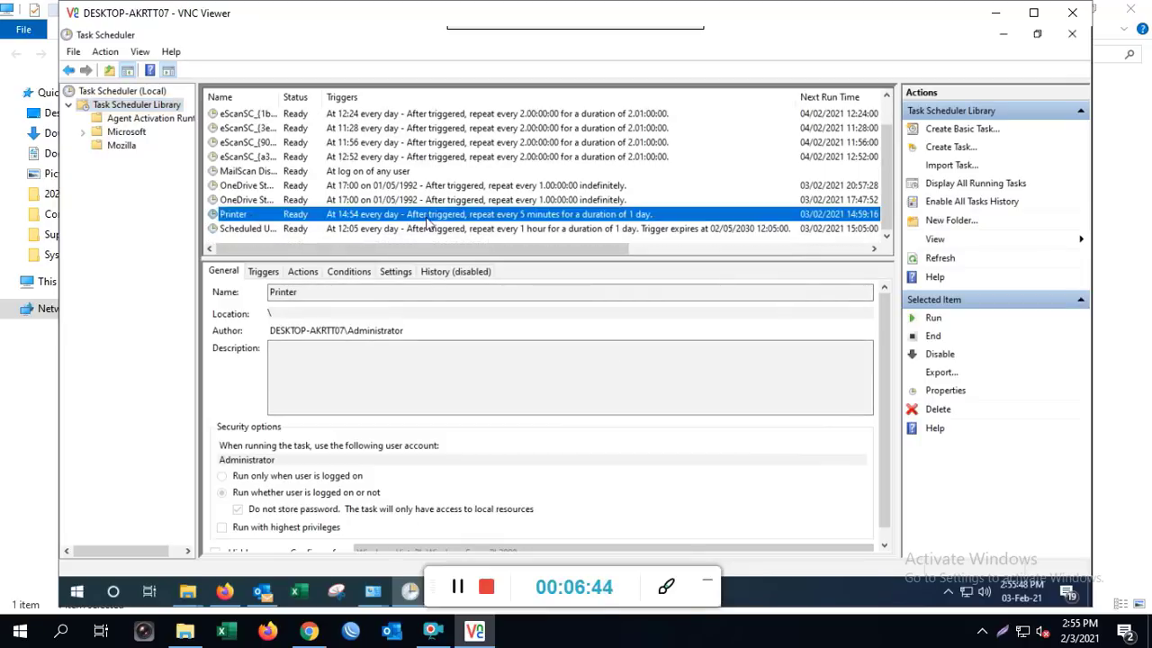
{"action": "left_click_drag", "start_coordinate": [405, 41], "coordinate": [747, 165]}
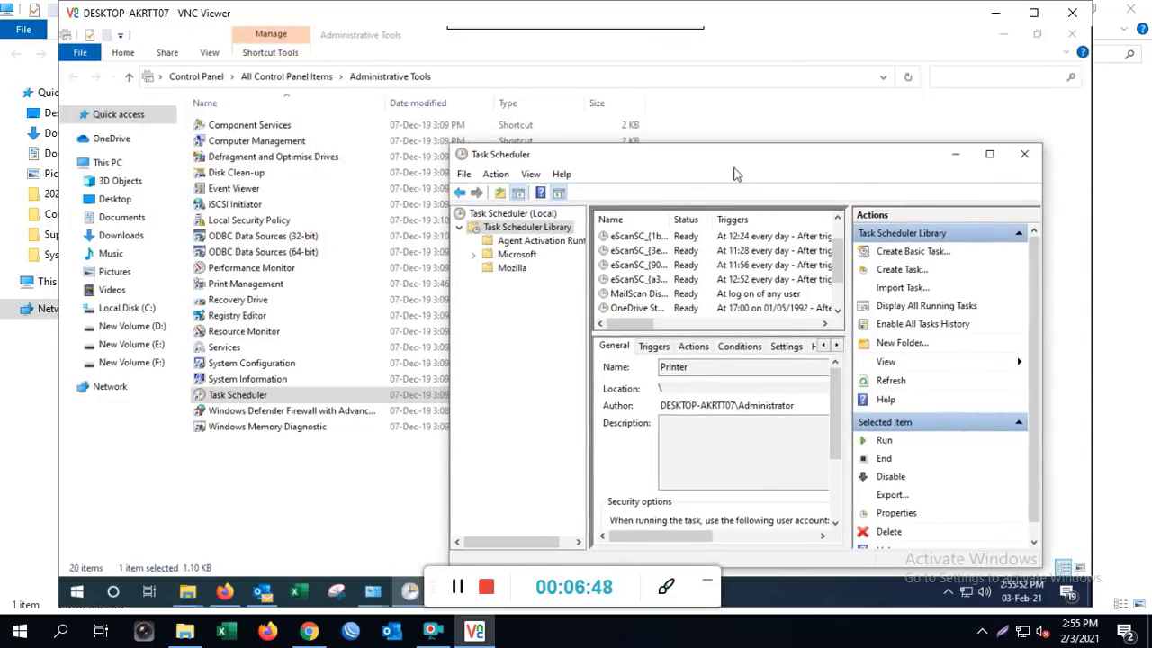
{"action": "left_click", "coordinate": [376, 454]}
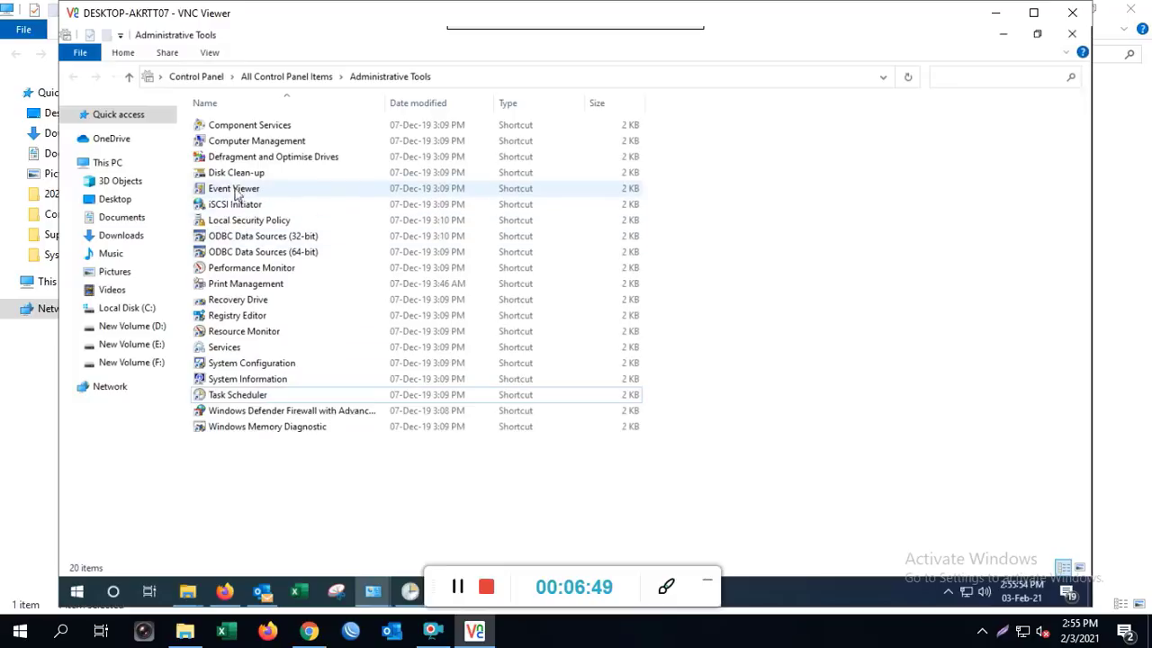
{"action": "left_click", "coordinate": [1071, 34]}
{"action": "left_click_drag", "start_coordinate": [617, 160], "coordinate": [750, 375]}
{"action": "left_click", "coordinate": [948, 203]}
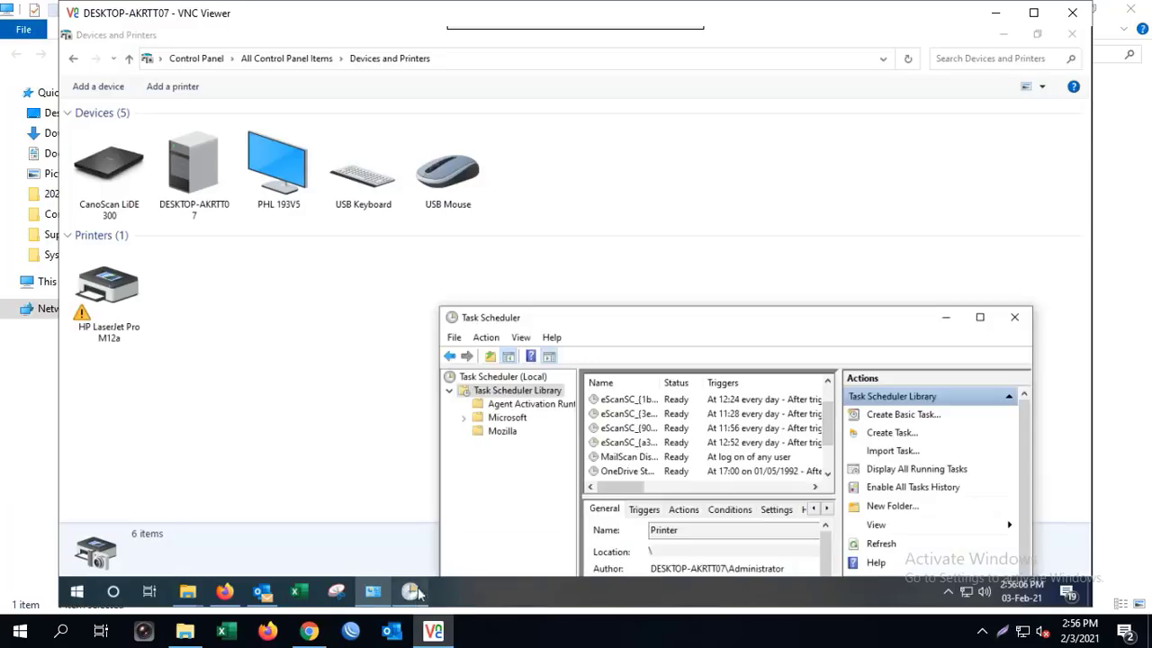
Place Task Scheduler over Devices and Printers and run the Printer task now
{"action": "left_click_drag", "start_coordinate": [711, 324], "coordinate": [632, 146]}
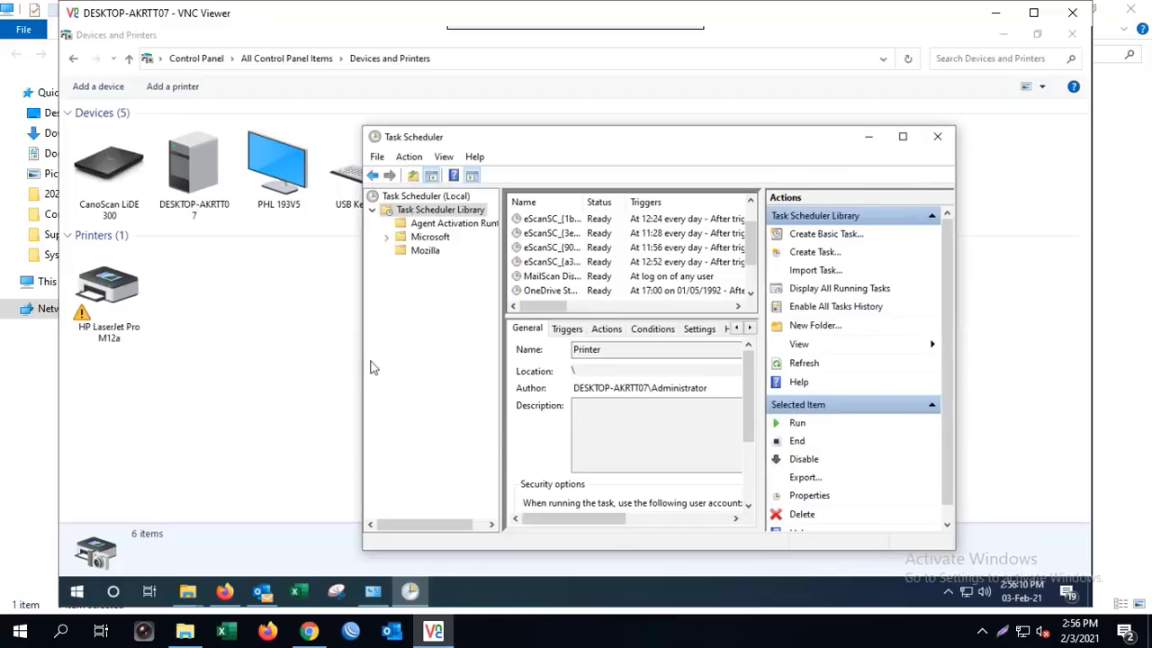
{"action": "left_click_drag", "start_coordinate": [364, 315], "coordinate": [189, 297]}
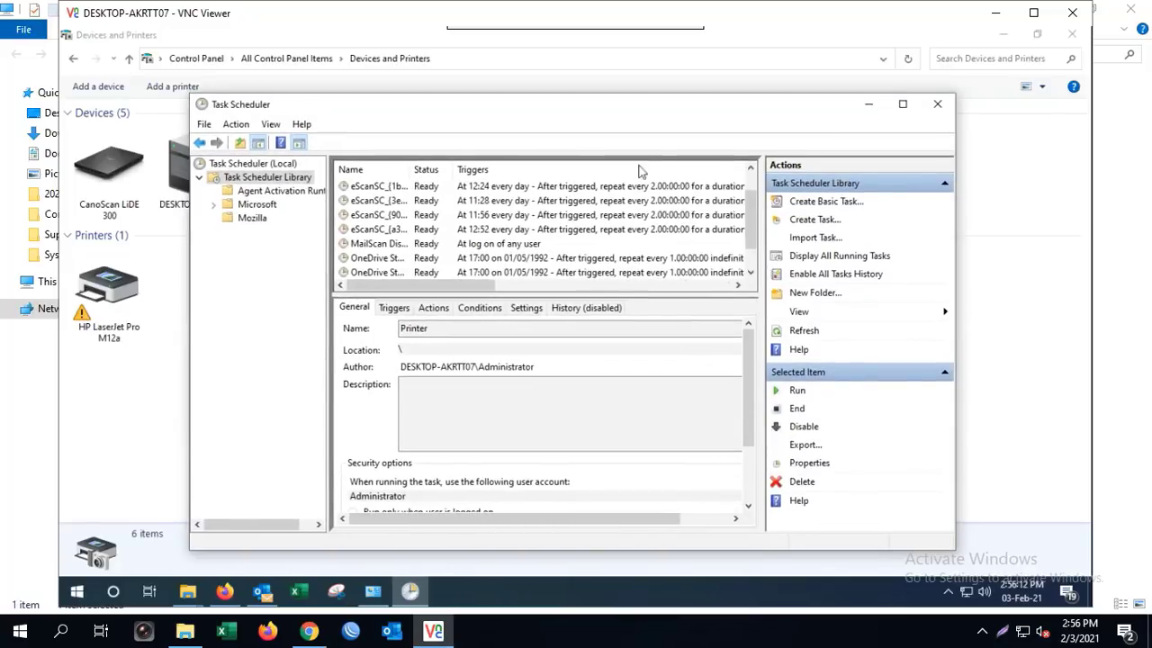
{"action": "scroll", "coordinate": [594, 256], "scroll_direction": "down", "scroll_amount": 1}
{"action": "left_click", "coordinate": [512, 245]}
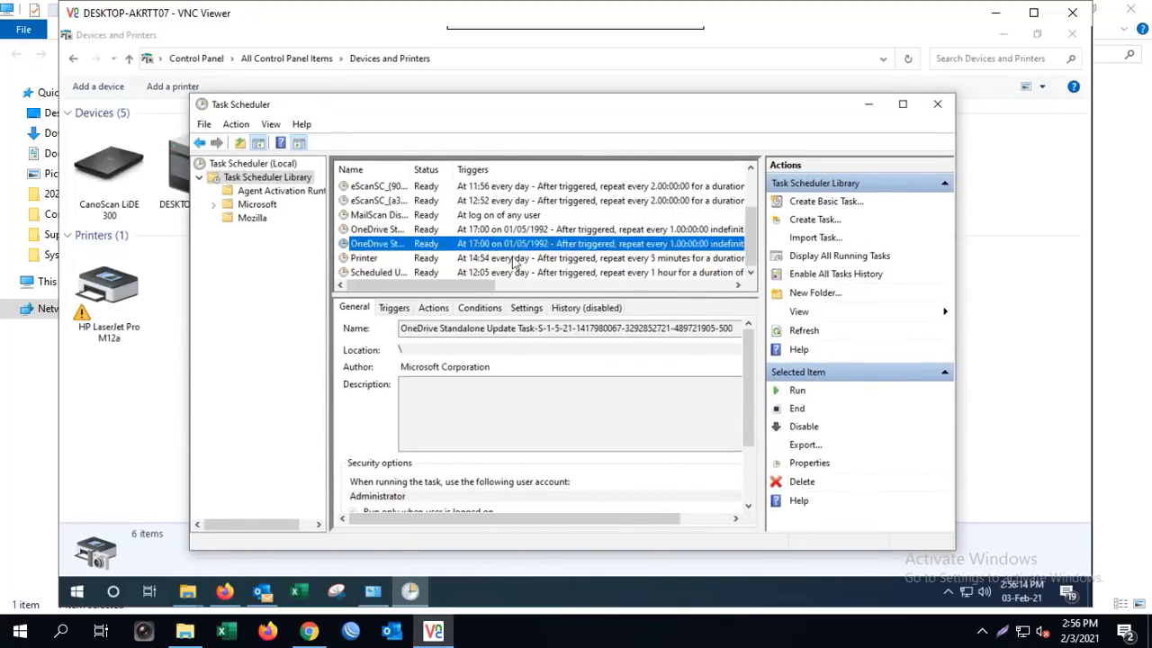
{"action": "left_click", "coordinate": [514, 259]}
{"action": "left_click", "coordinate": [798, 394]}
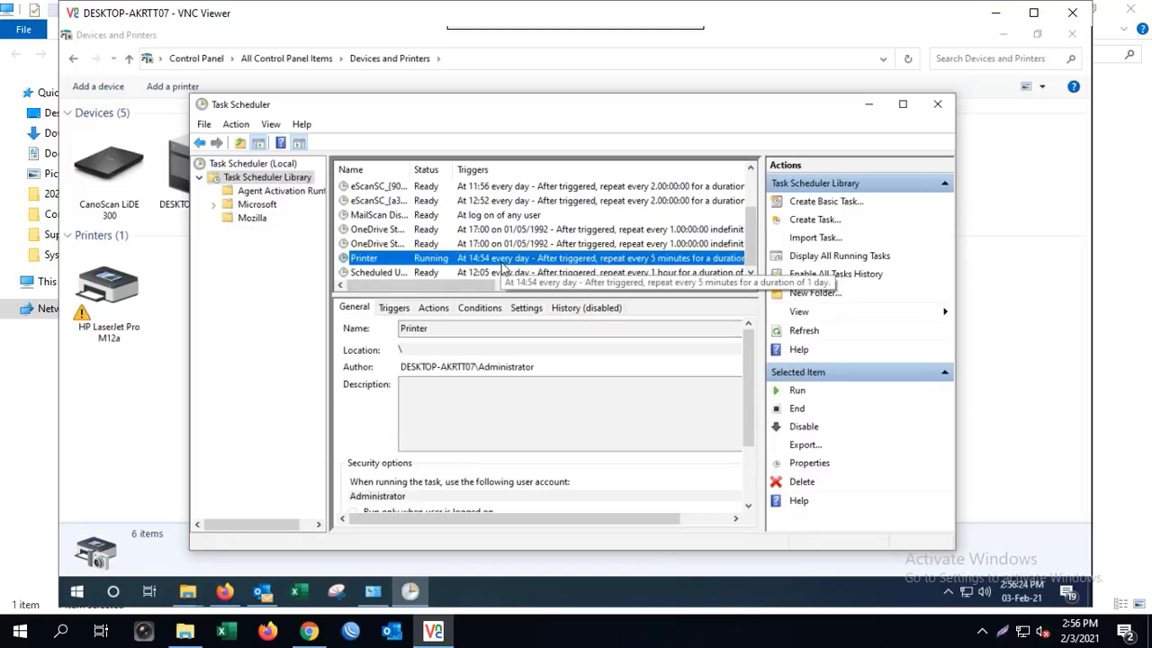
Review the Printer task's Triggers, Actions, Conditions, Settings and History, then run it again
{"action": "double_click", "coordinate": [501, 260]}
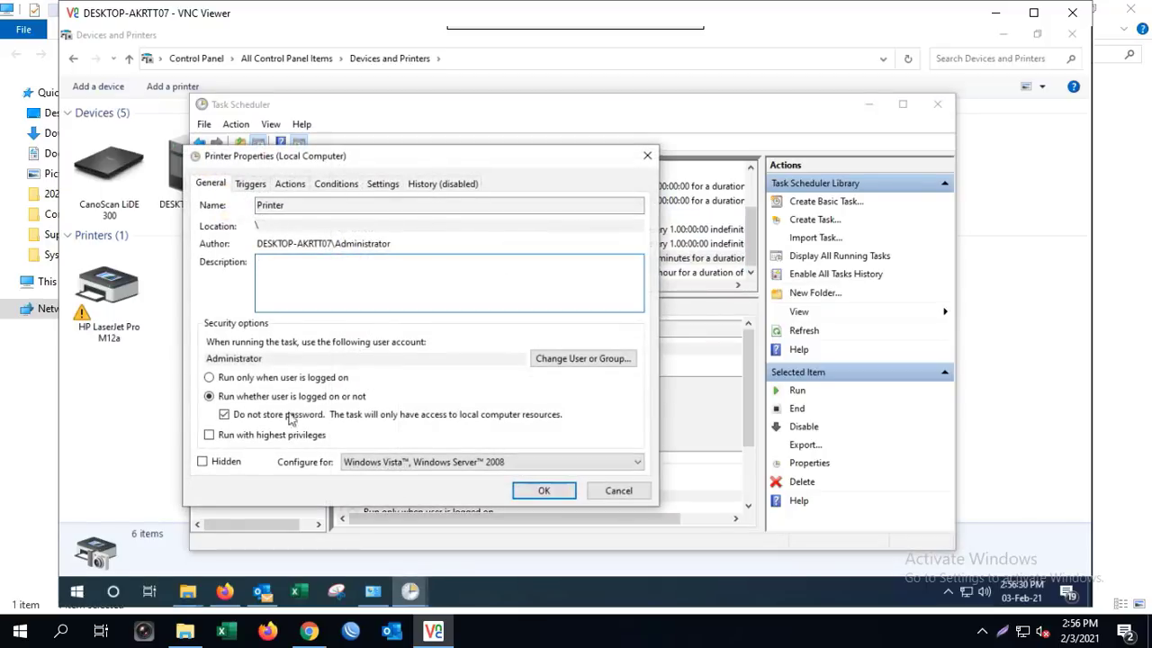
{"action": "left_click", "coordinate": [252, 185]}
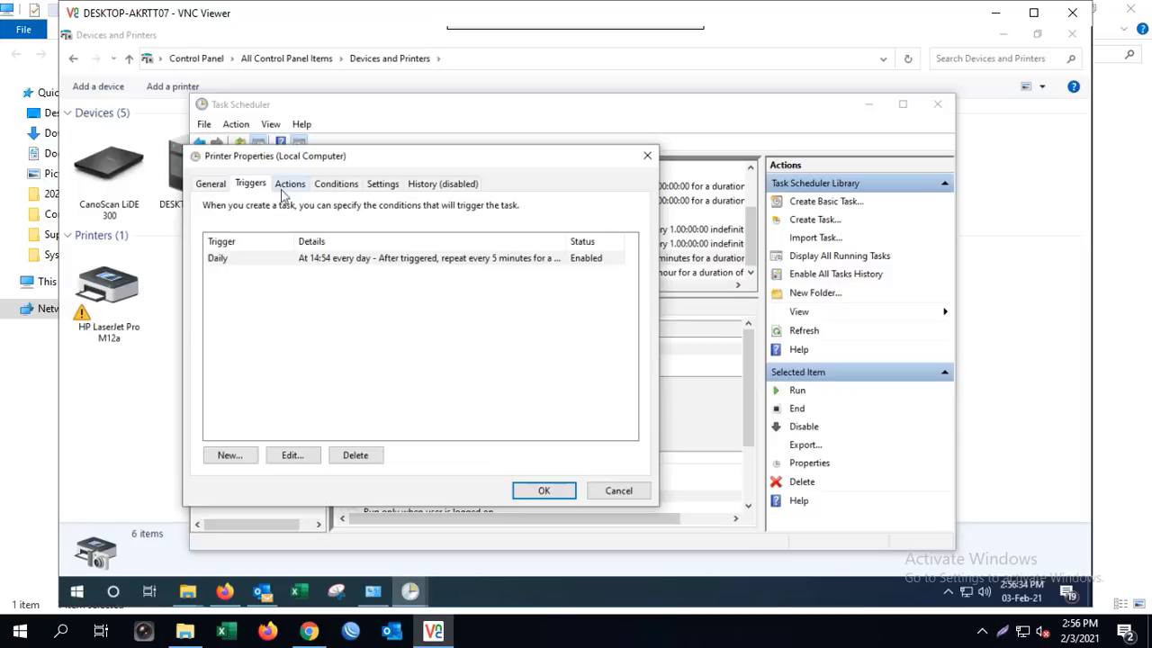
{"action": "left_click", "coordinate": [291, 190]}
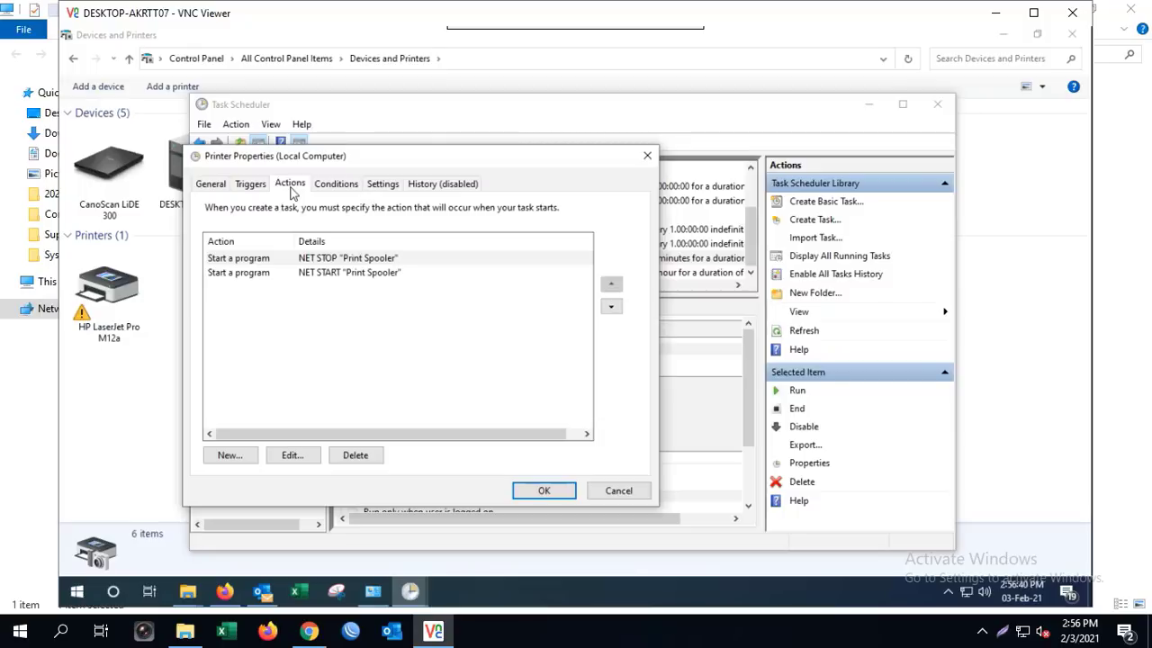
{"action": "left_click", "coordinate": [337, 188]}
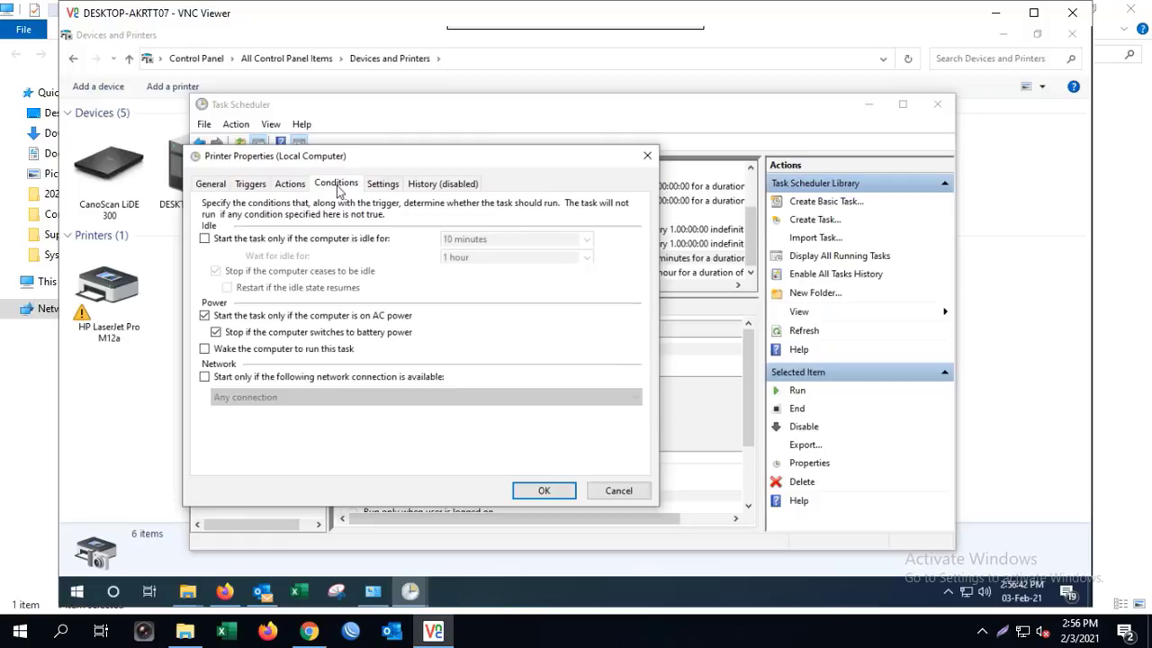
{"action": "left_click", "coordinate": [383, 185]}
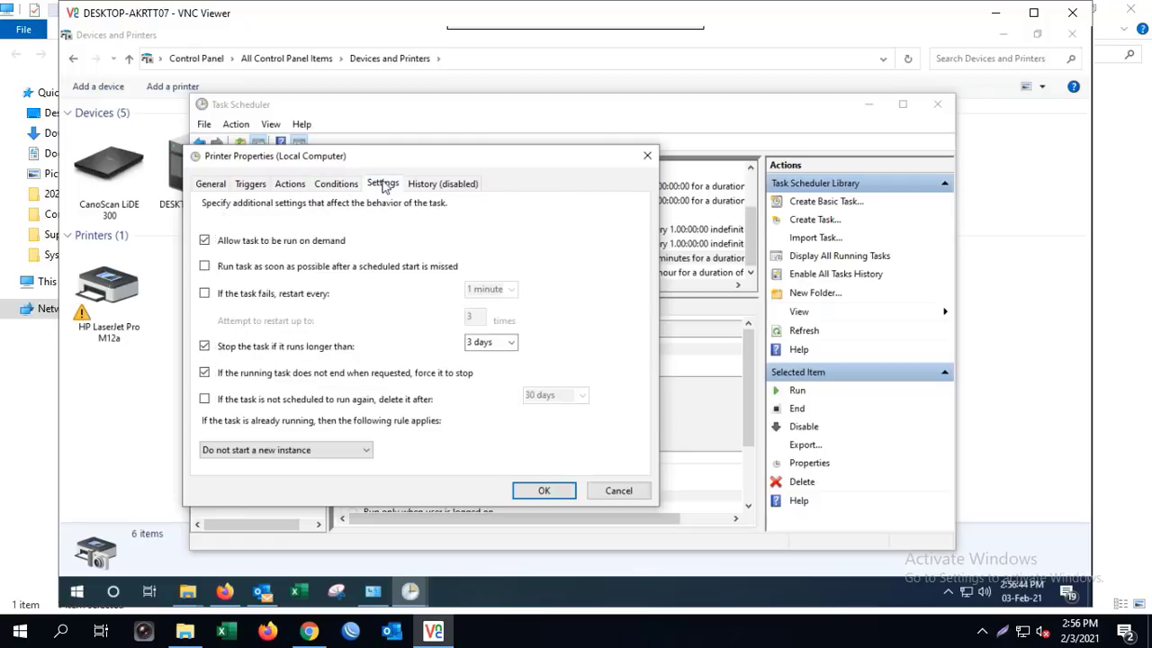
{"action": "left_click", "coordinate": [430, 183]}
{"action": "left_click", "coordinate": [543, 490]}
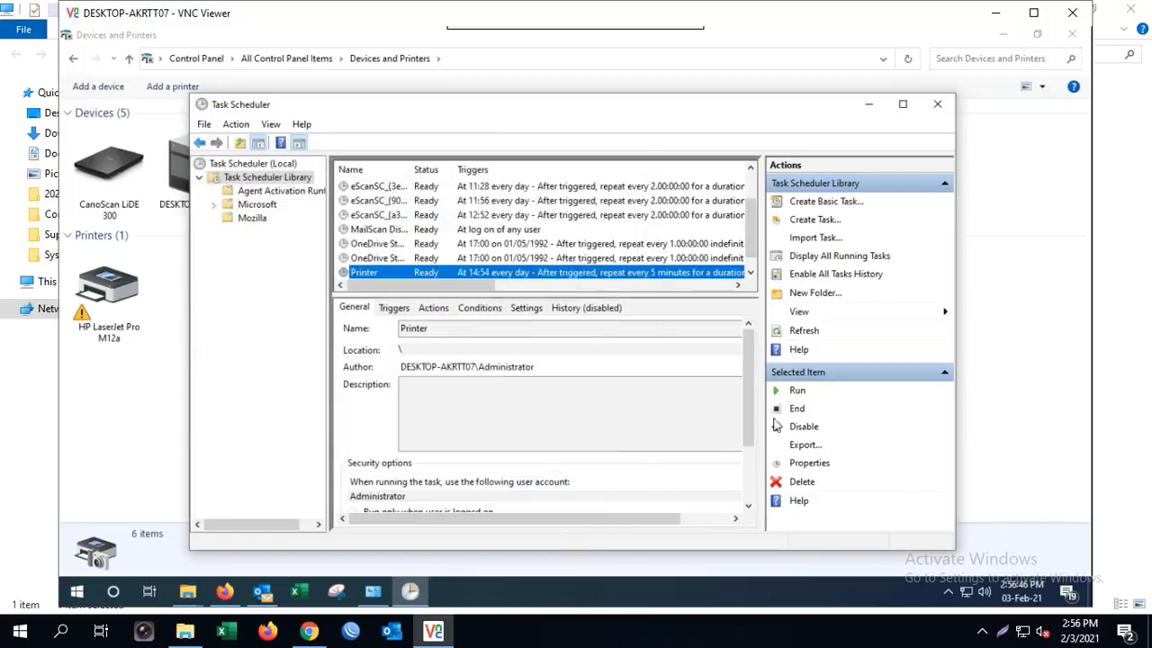
{"action": "left_click", "coordinate": [798, 394]}
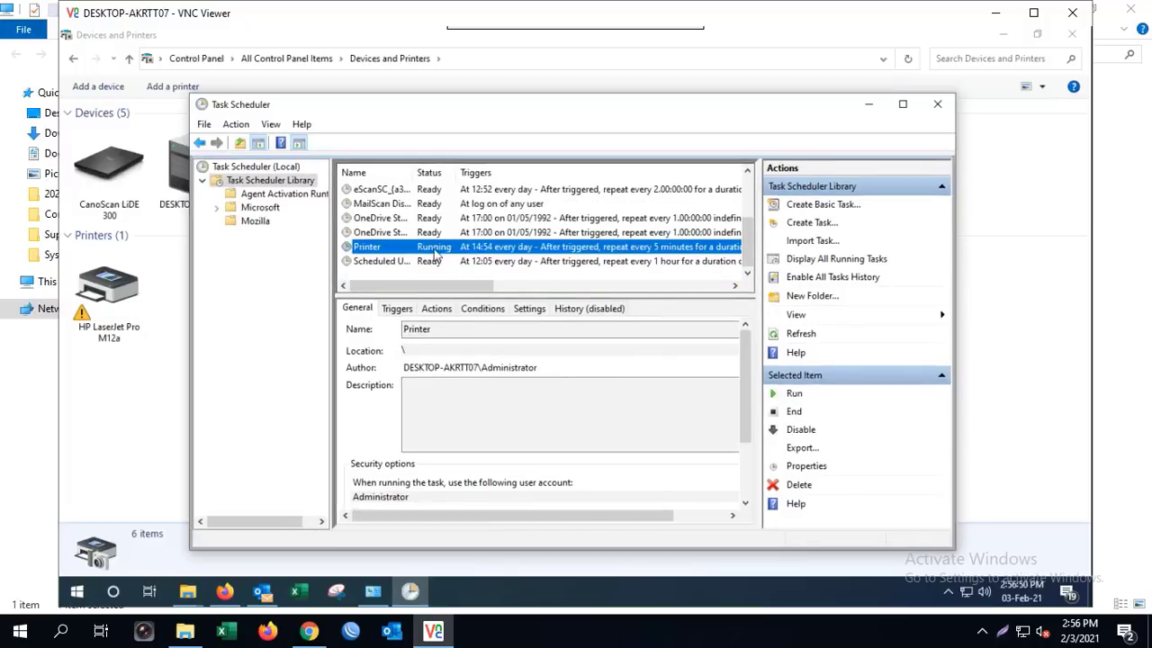
Launch Services elevated with the Administrator account's password
{"action": "left_click", "coordinate": [76, 591]}
{"action": "type", "text": "ser"}
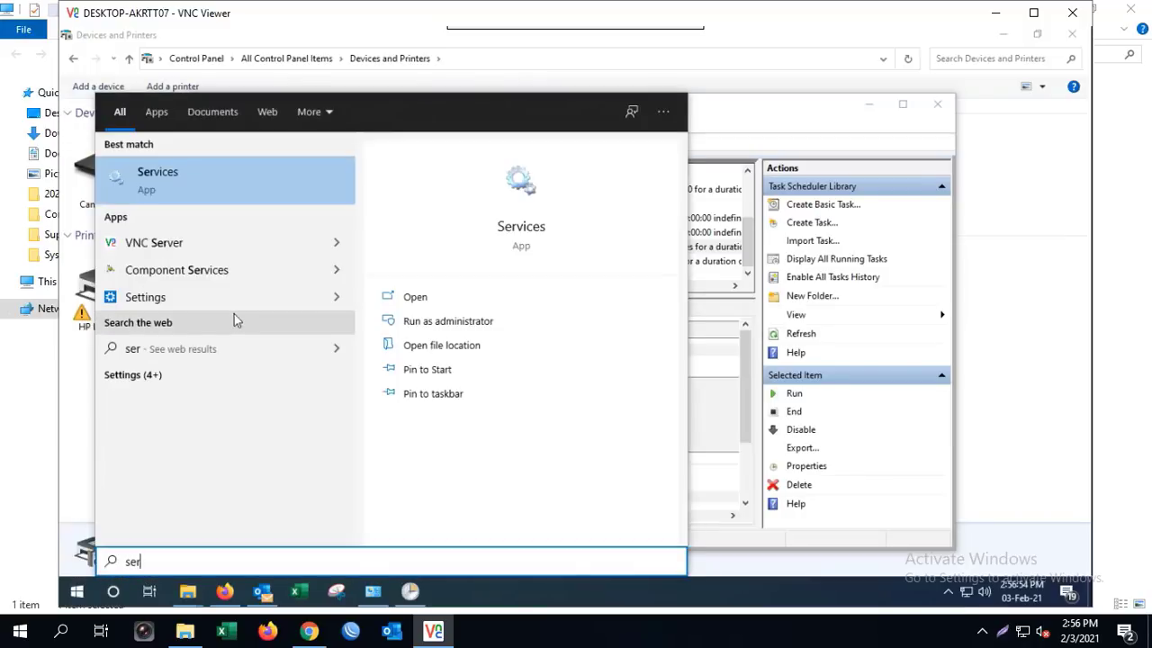
{"action": "left_click", "coordinate": [184, 172]}
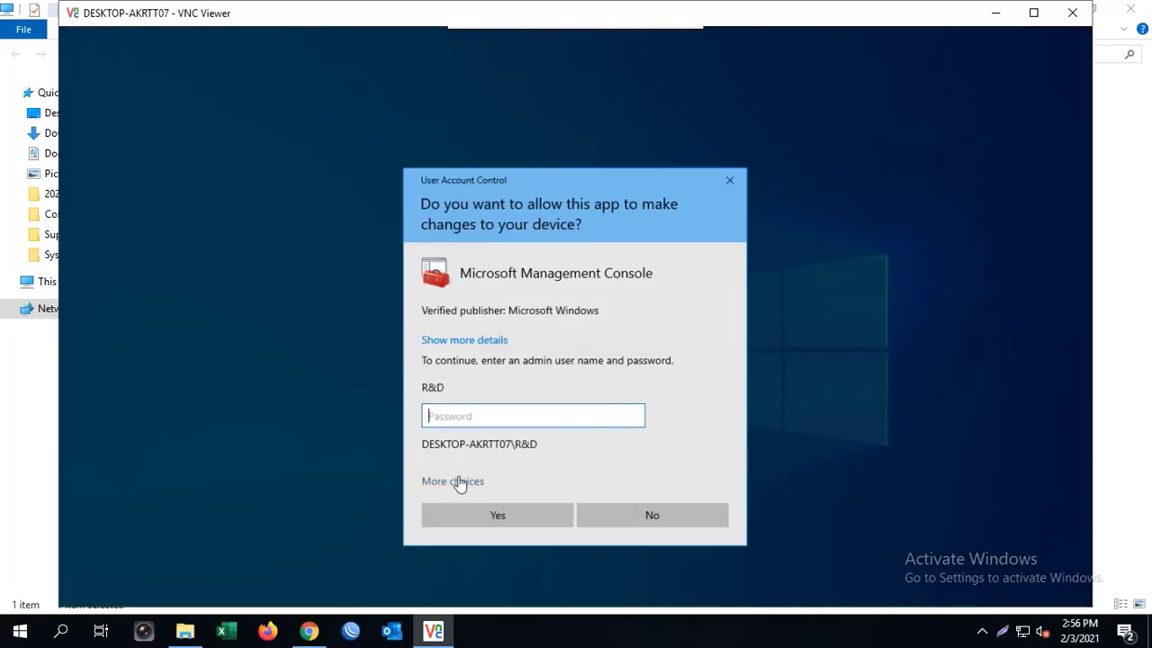
{"action": "left_click", "coordinate": [457, 482]}
{"action": "left_click", "coordinate": [540, 527]}
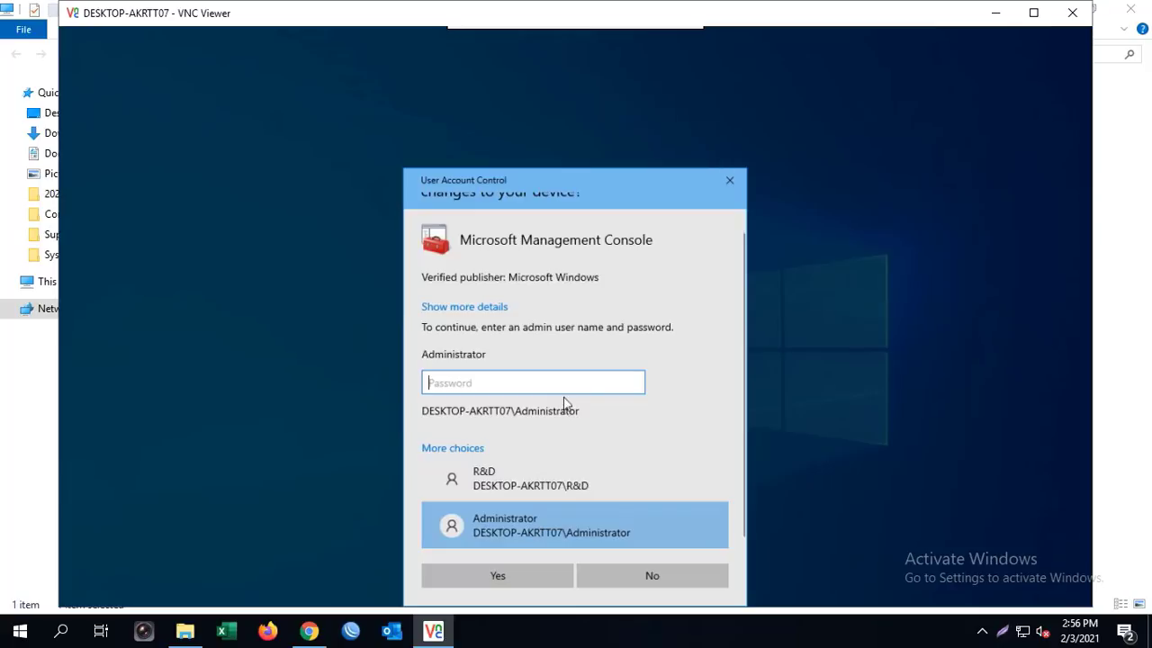
{"action": "type", "text": "******"}
{"action": "key", "text": "Return"}
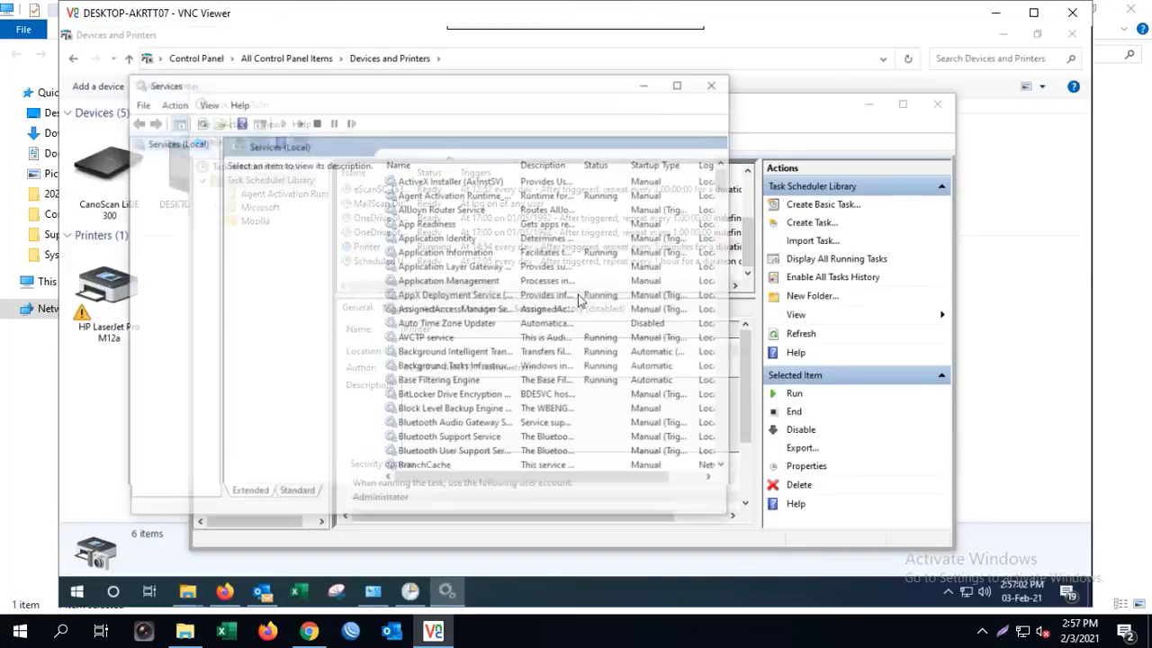
Stop the Print Spooler service and close the Services console
{"action": "left_click", "coordinate": [478, 266]}
{"action": "key", "text": "p"}
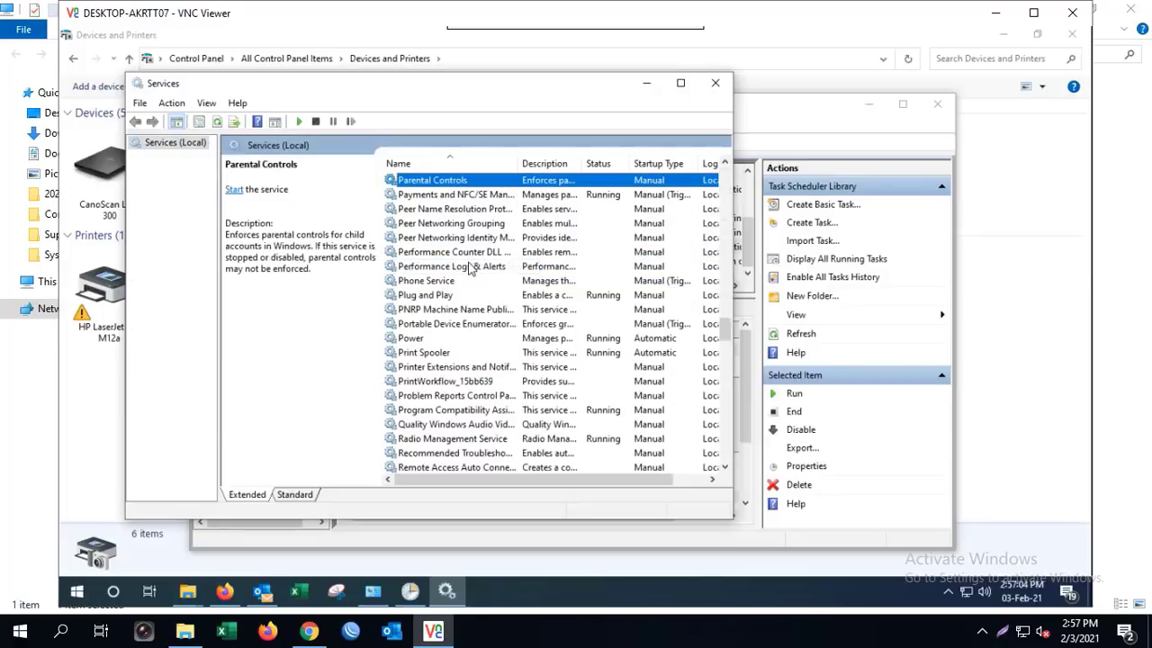
{"action": "left_click", "coordinate": [435, 355]}
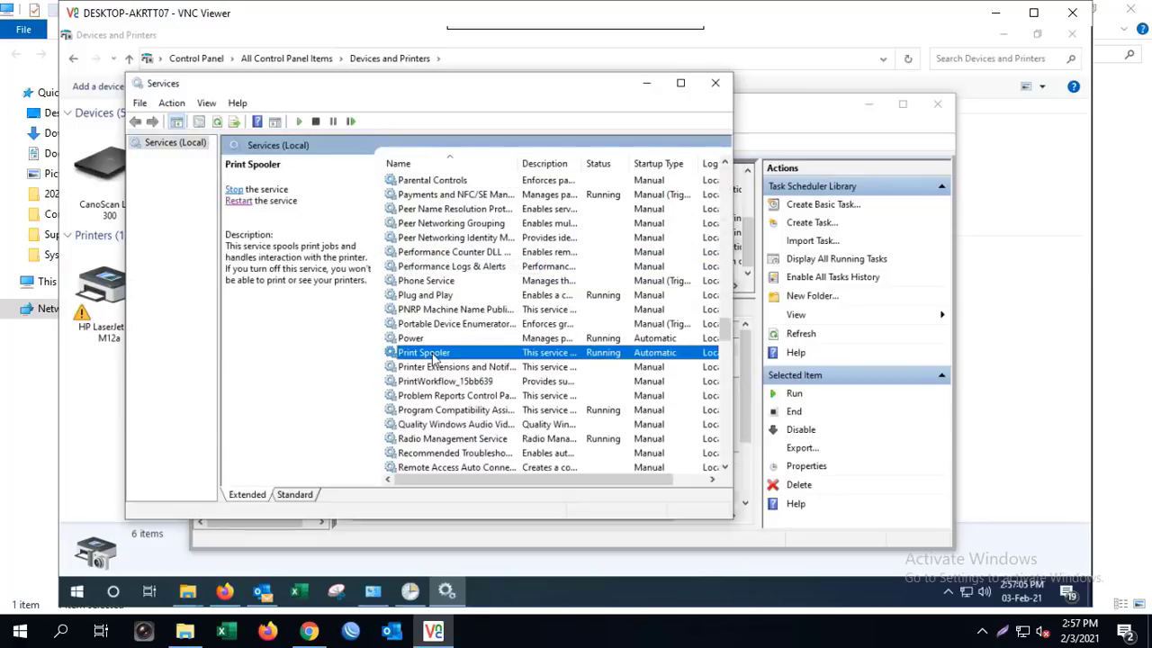
{"action": "left_click", "coordinate": [233, 189]}
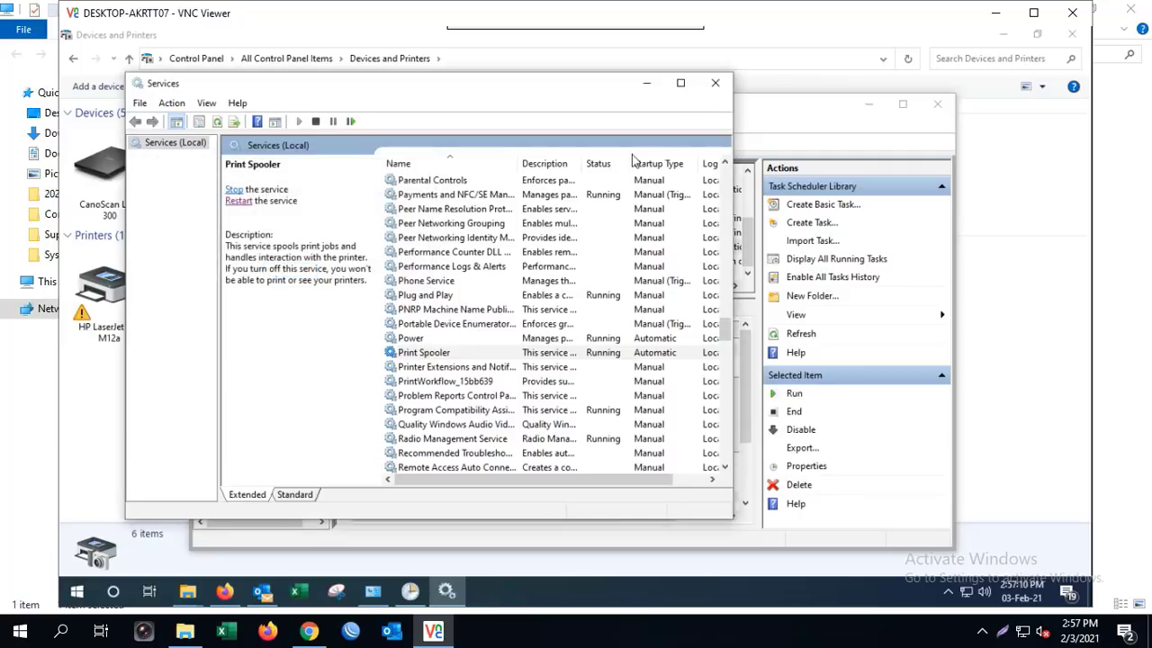
{"action": "left_click", "coordinate": [729, 84]}
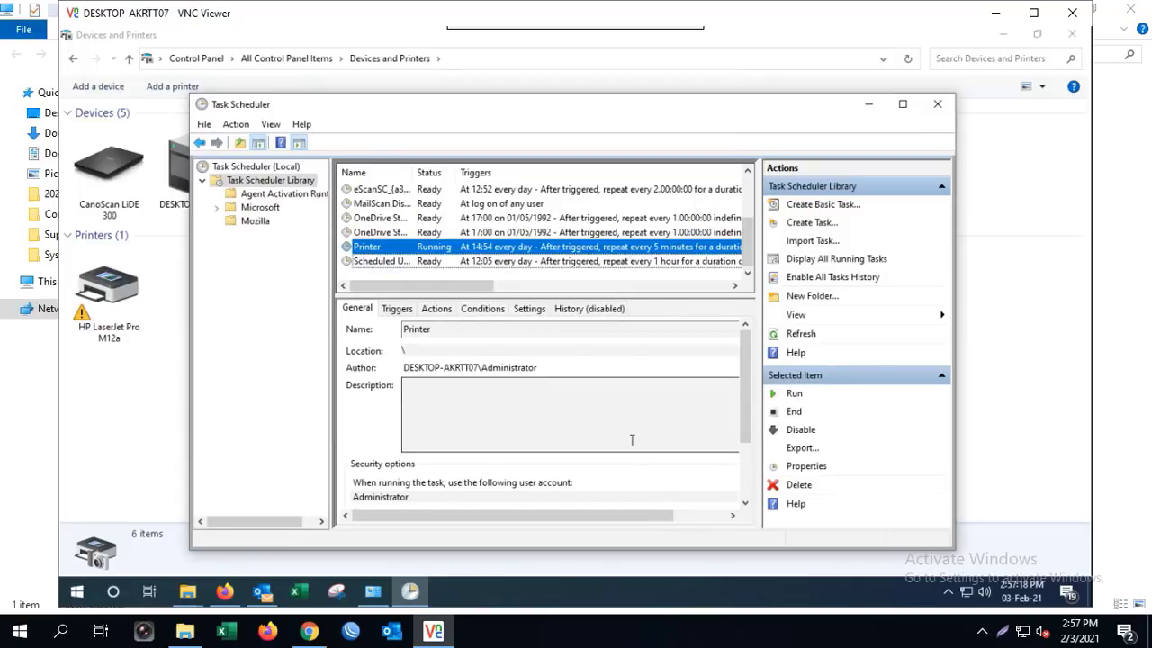
On the client, open the HP LaserJet print queue on \\192.168.103.102, then close it
{"action": "left_click", "coordinate": [995, 12]}
{"action": "left_click", "coordinate": [353, 222]}
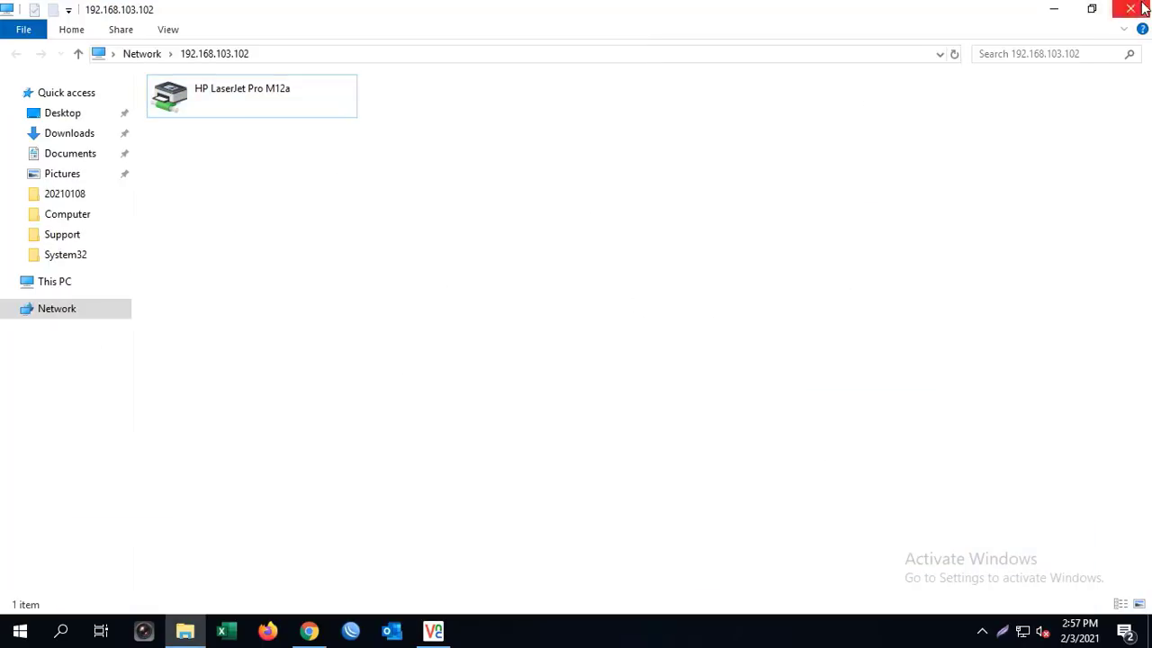
{"action": "left_click", "coordinate": [1053, 9]}
{"action": "key", "text": "super+r"}
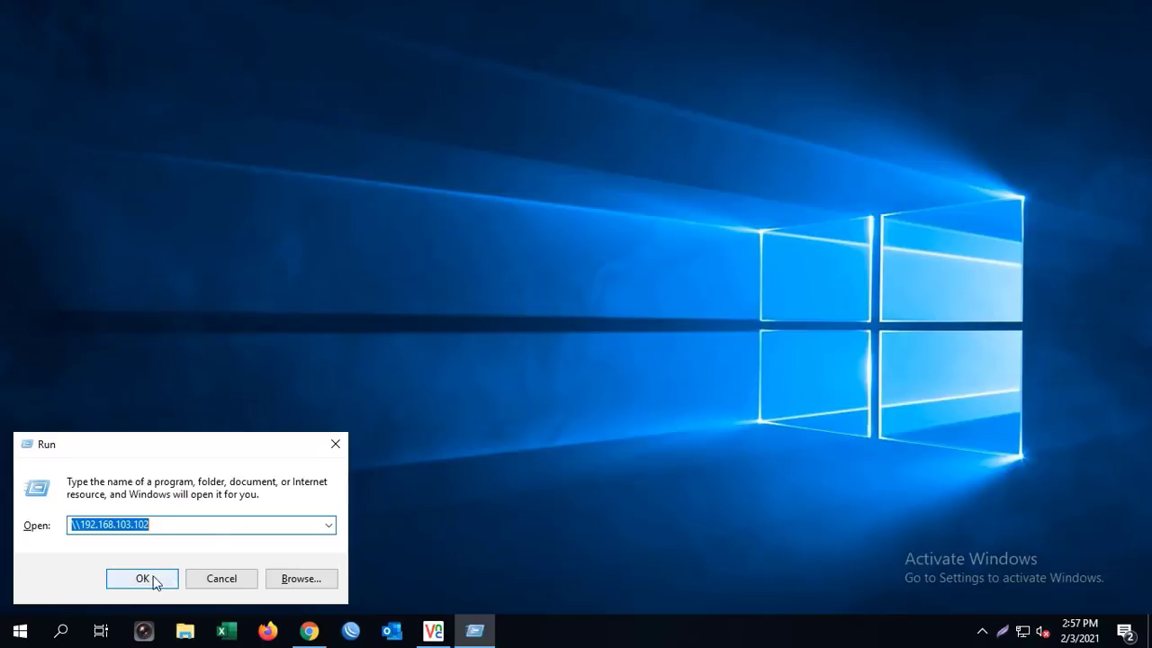
{"action": "left_click", "coordinate": [150, 579]}
{"action": "double_click", "coordinate": [242, 96]}
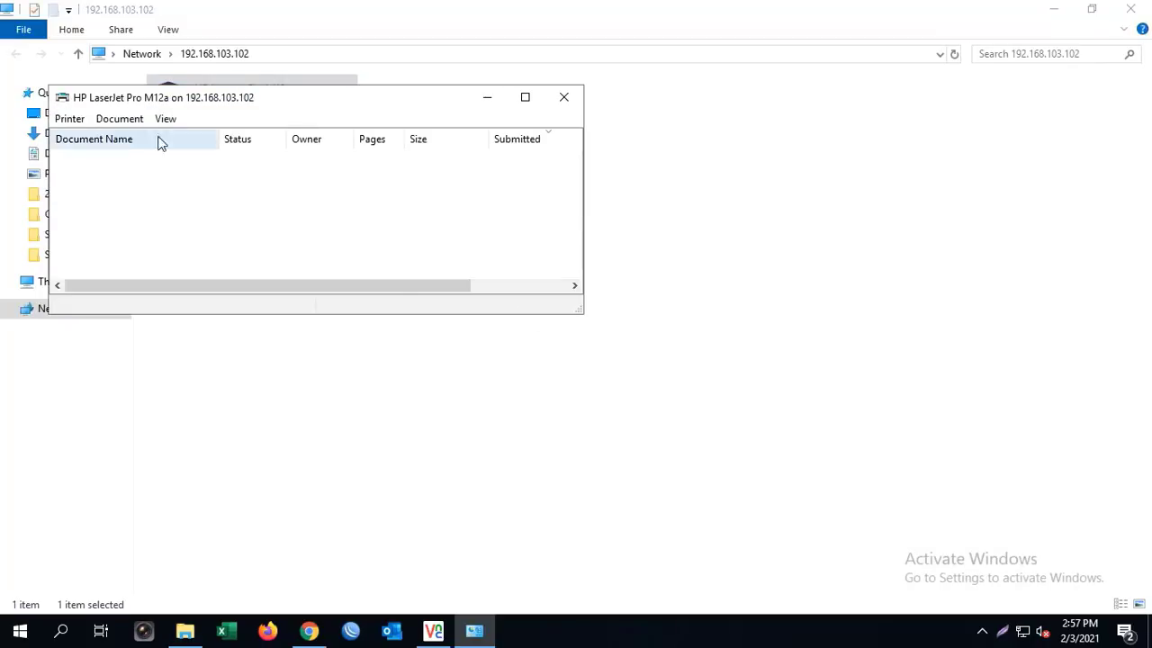
{"action": "left_click_drag", "start_coordinate": [334, 105], "coordinate": [581, 229]}
{"action": "left_click", "coordinate": [824, 223]}
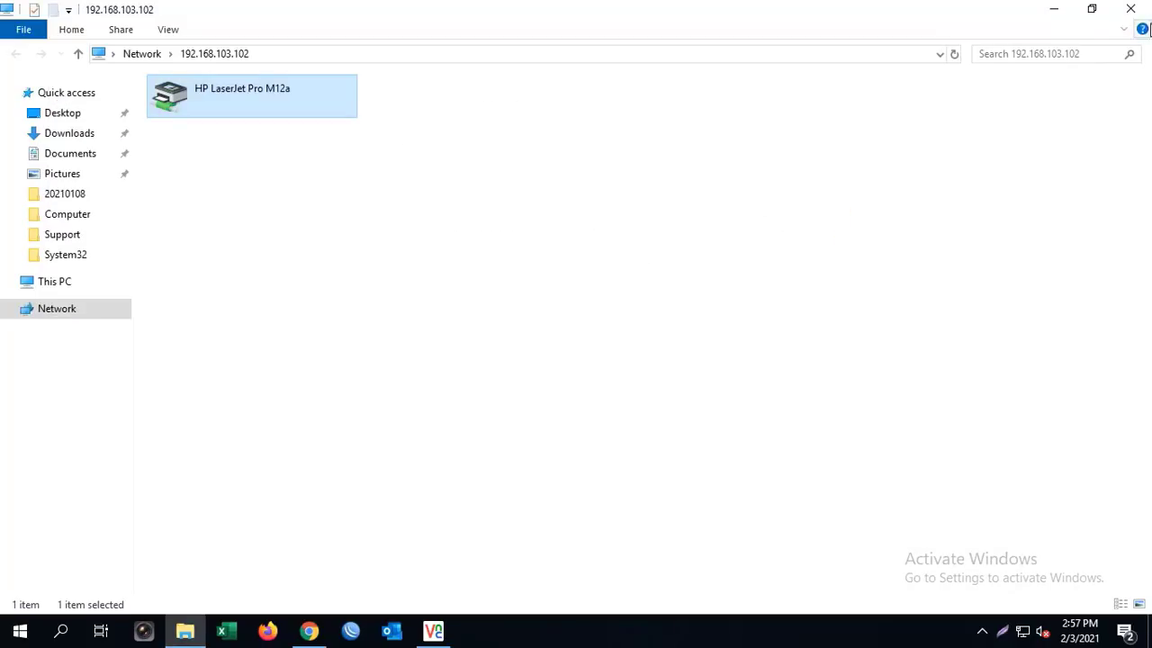
{"action": "left_click", "coordinate": [1130, 9]}
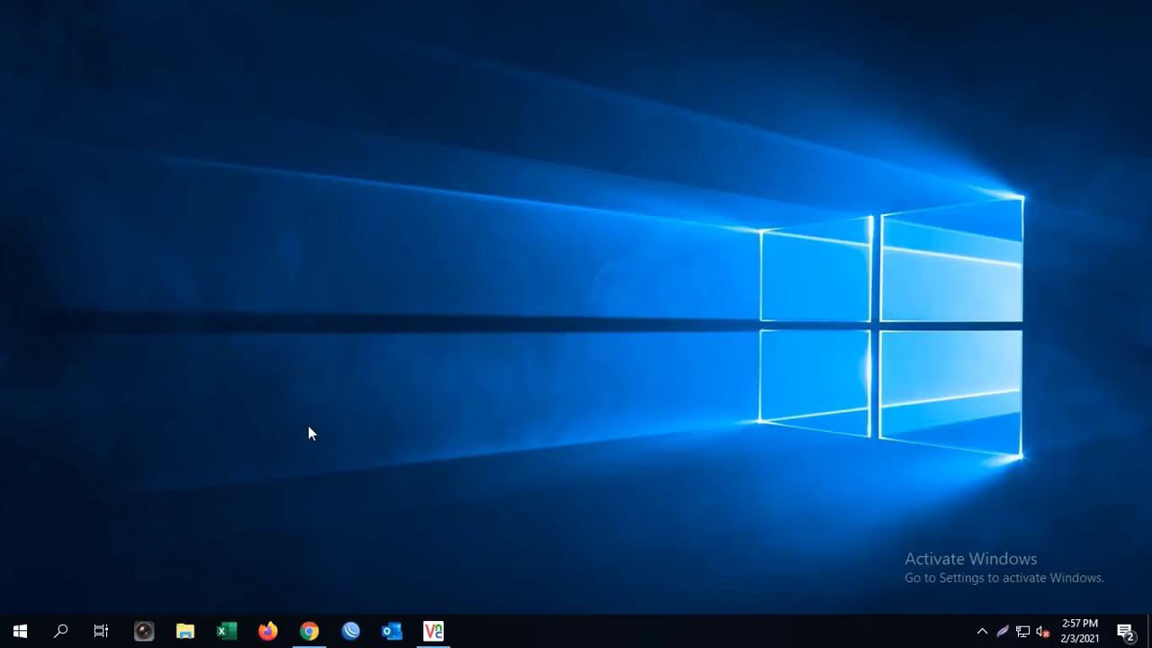
Check the HP LaserJet Pro M12a's status in Control Panel's Devices and Printers
{"action": "key", "text": "super"}
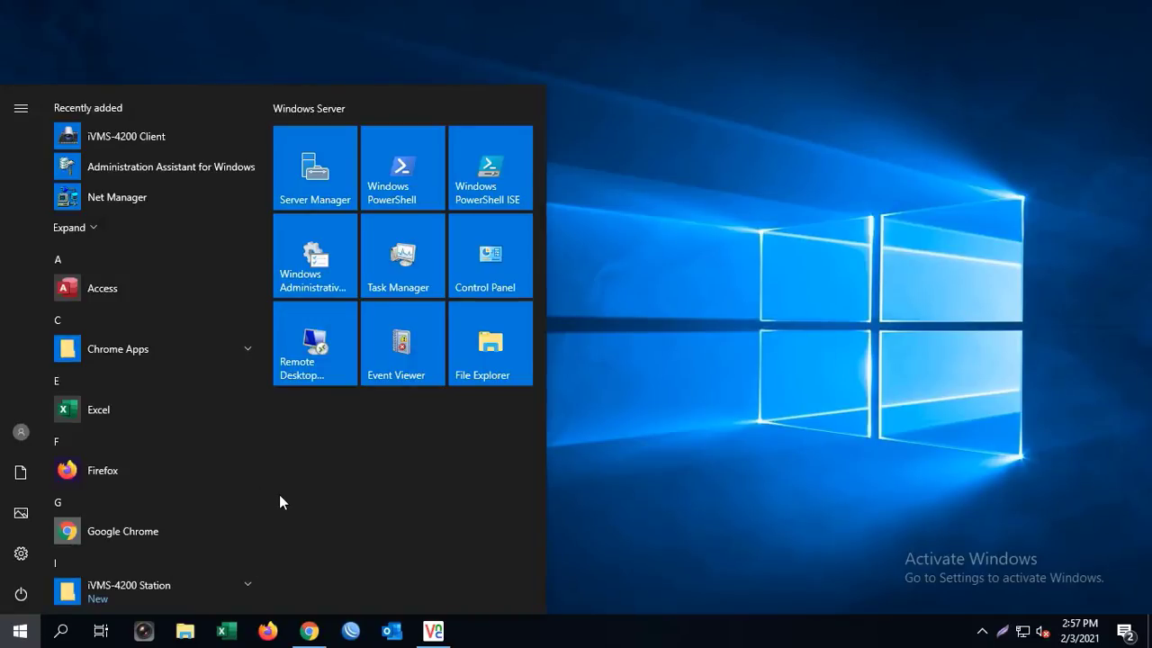
{"action": "type", "text": "cont"}
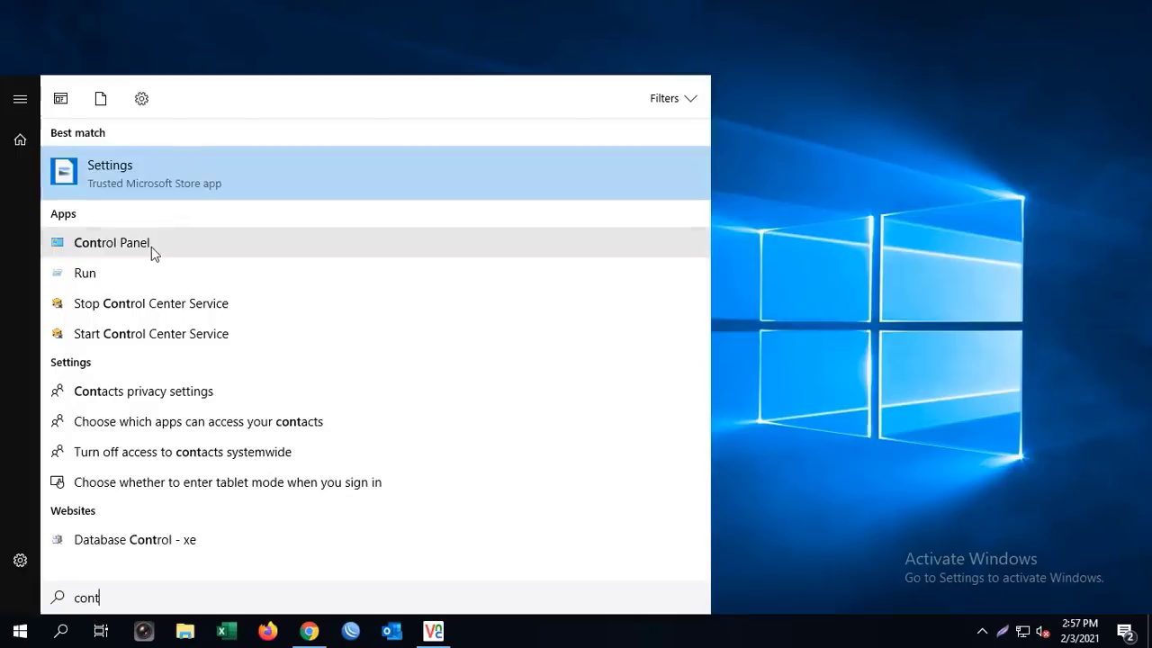
{"action": "left_click", "coordinate": [151, 247]}
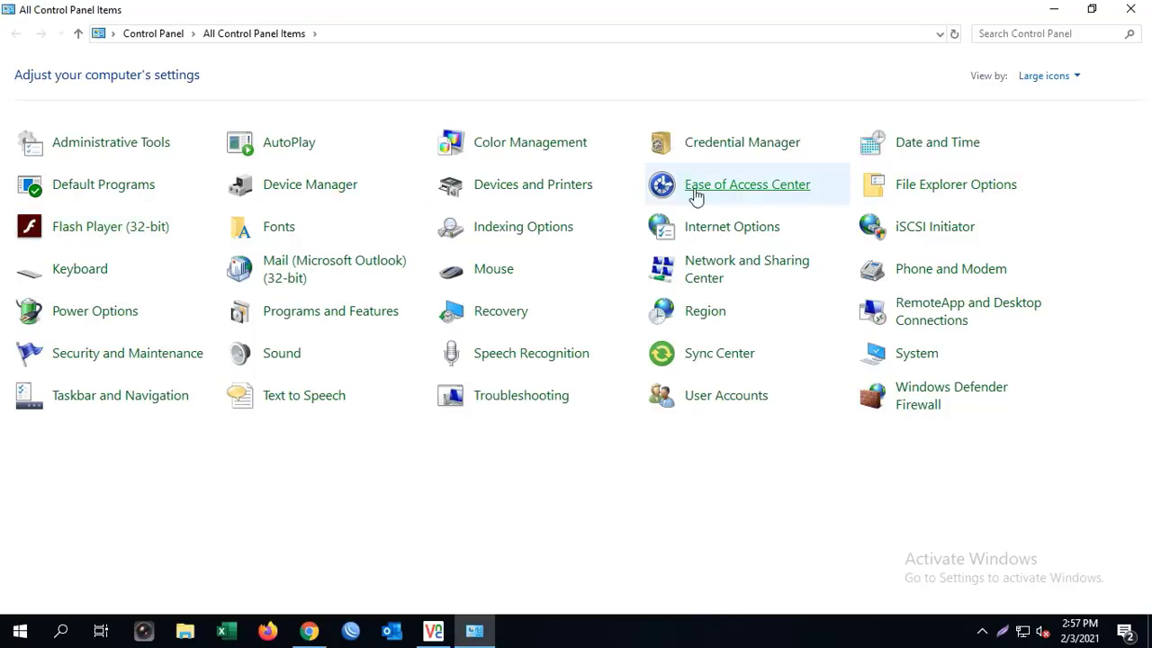
{"action": "left_click", "coordinate": [569, 191]}
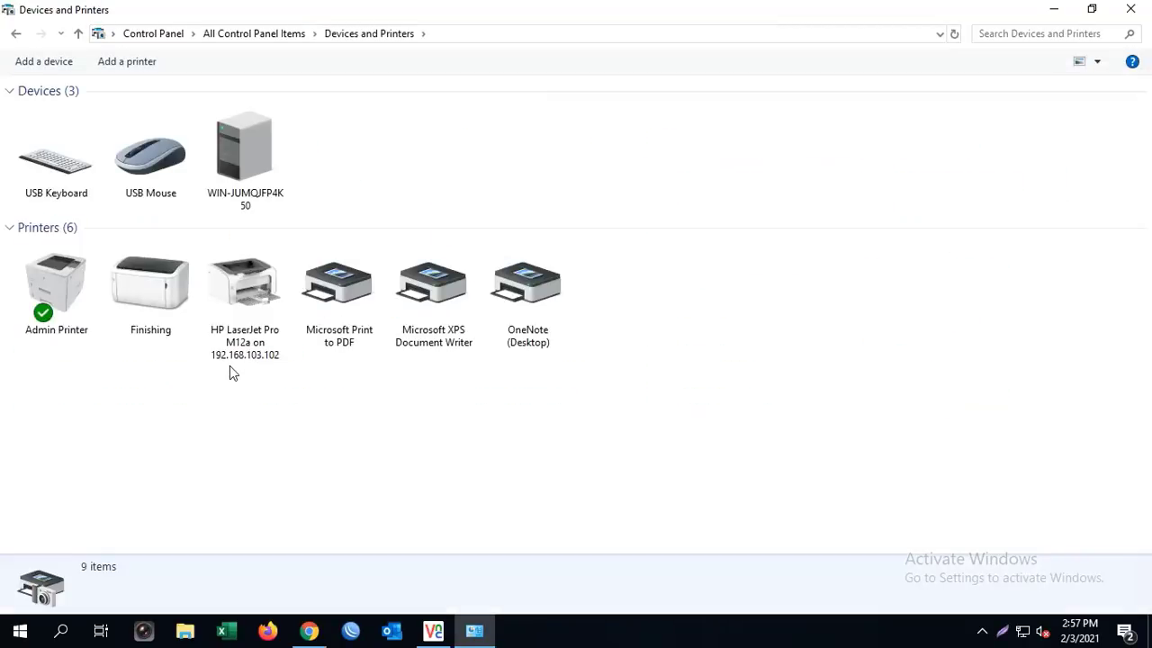
{"action": "left_click", "coordinate": [284, 324]}
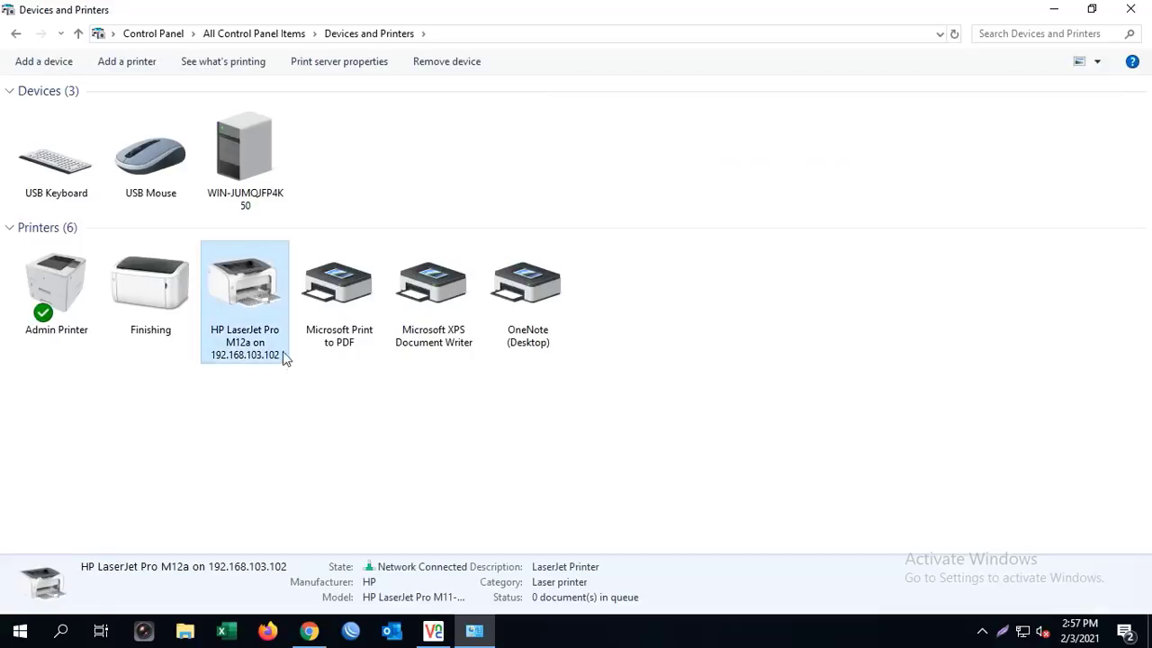